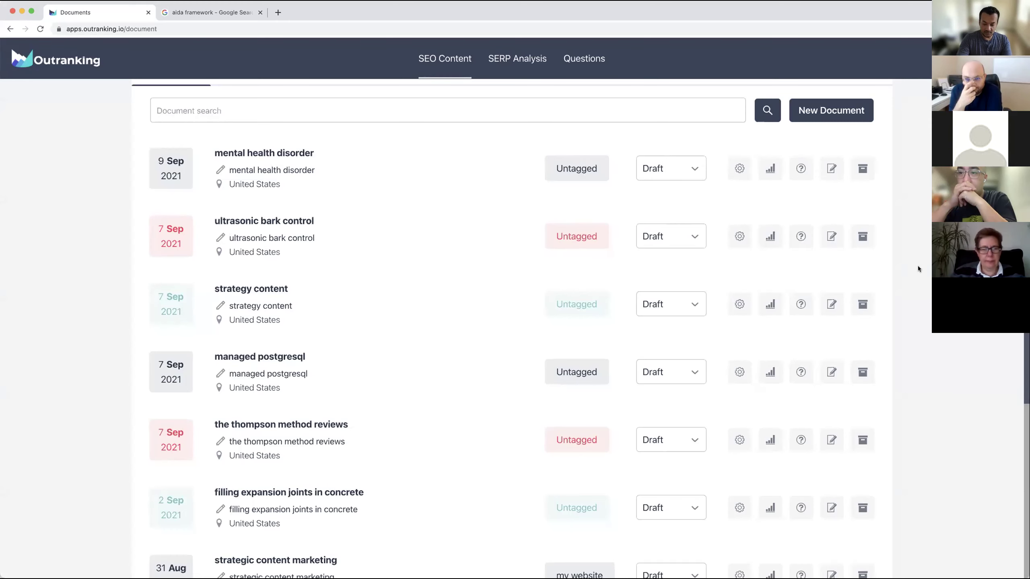
# - Copy the document name "ultrasonic bark control" from the document list and start a new SEO document
pyautogui.press('super+plus')
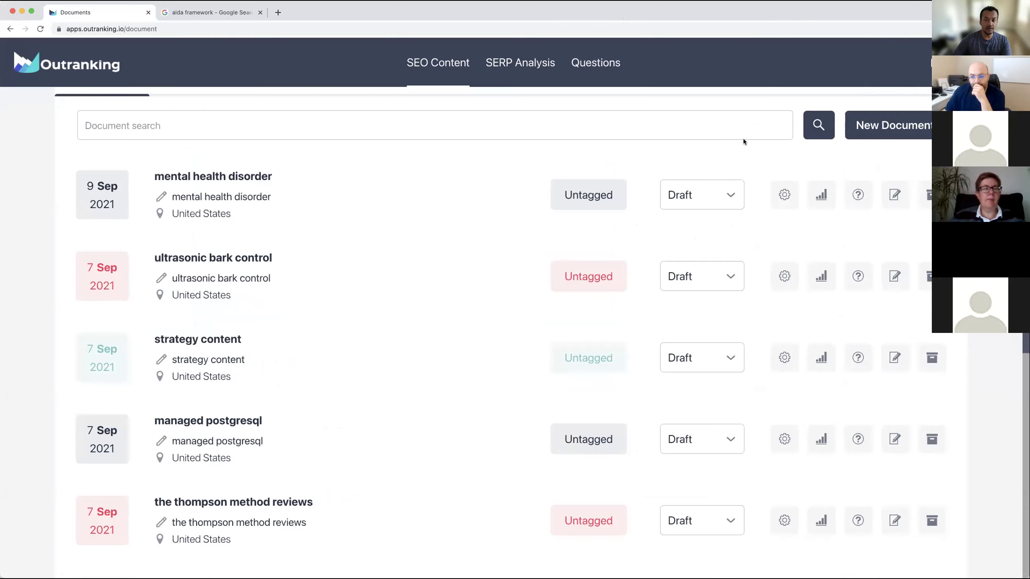
pyautogui.moveTo(285, 260); pyautogui.dragTo(153, 264)
pyautogui.press('super+c')
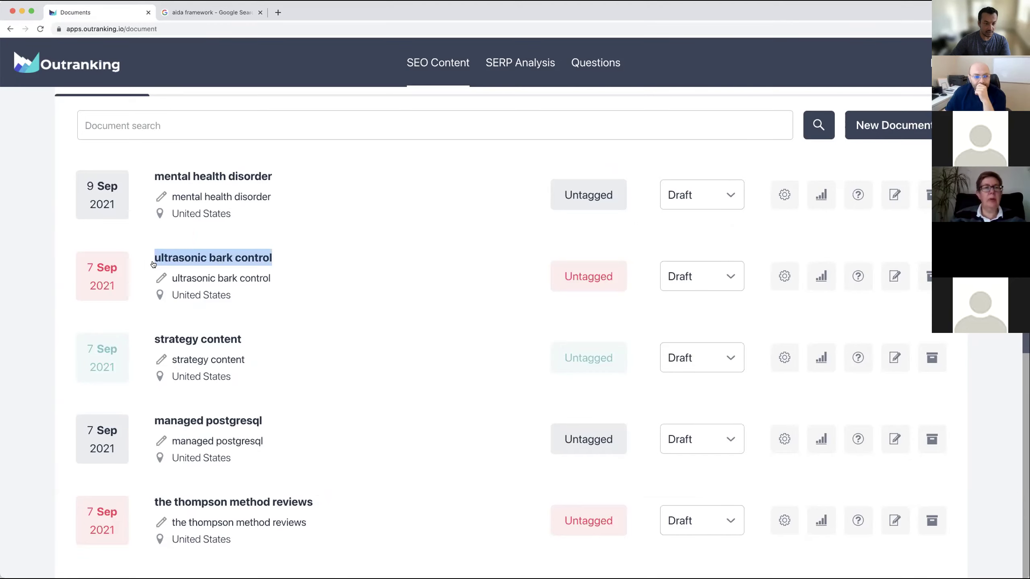
pyautogui.click(513, 268)
pyautogui.click(859, 130)
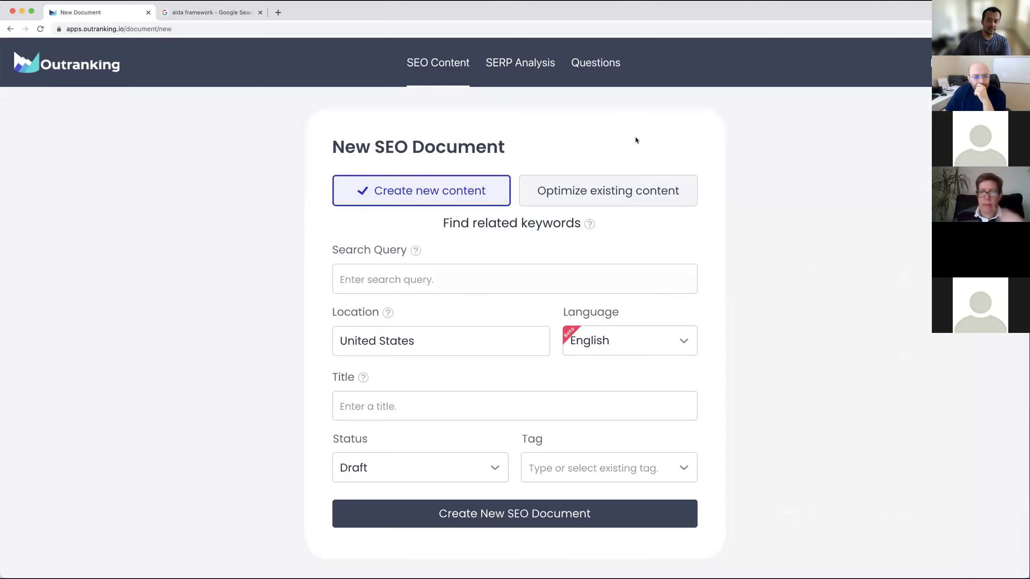
# - Look up related keywords for "ultrasonic bark control" in the United States
pyautogui.click(481, 226)
pyautogui.click(620, 193)
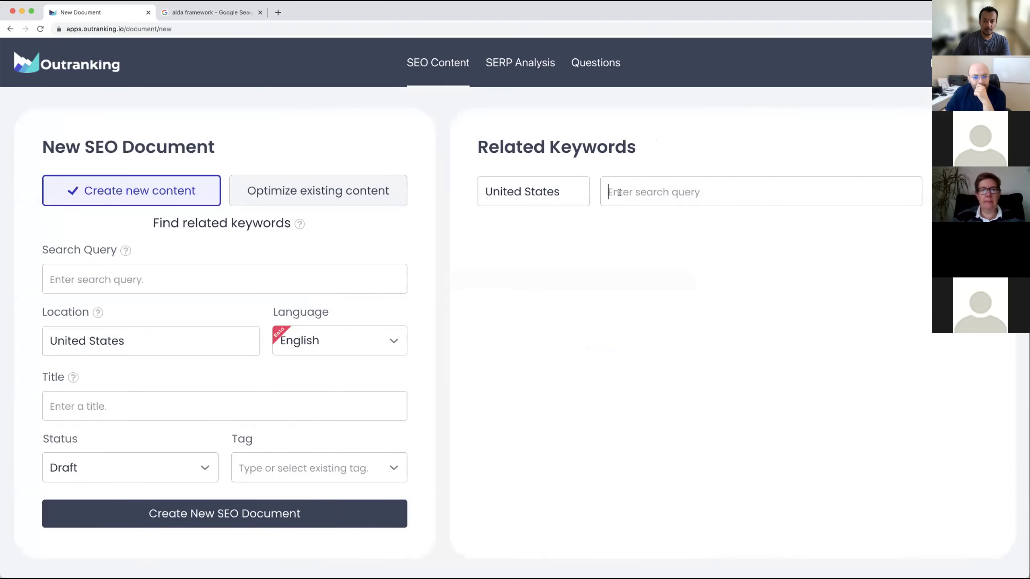
pyautogui.press('super+v')
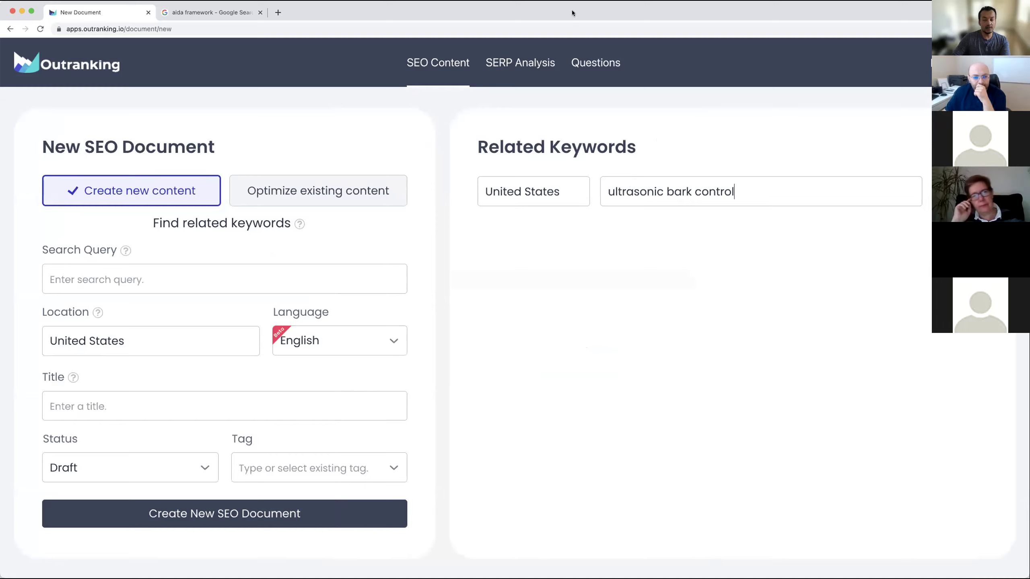
pyautogui.press('Return')
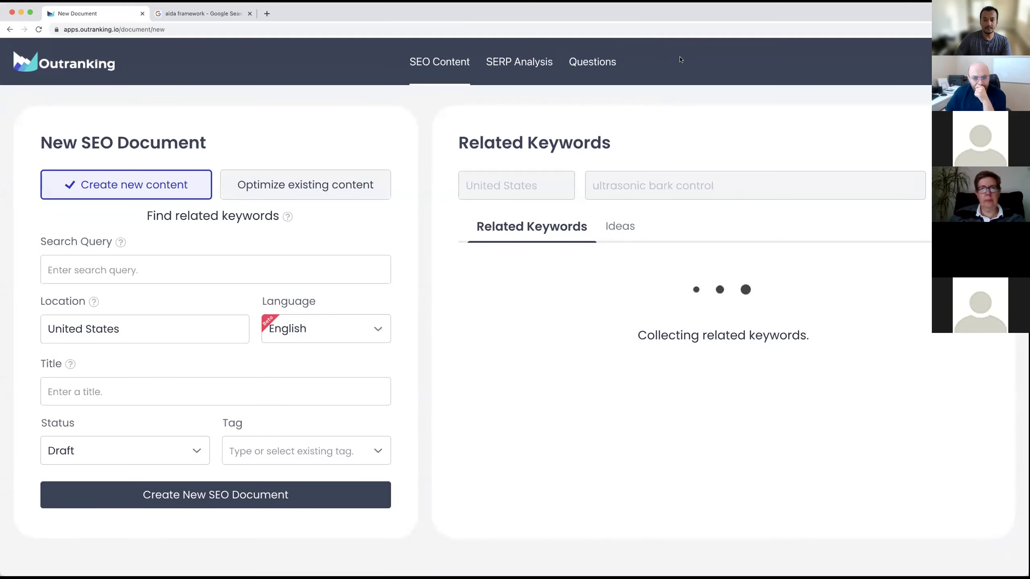
# - Create the SEO document with "ultrasonic bark control" as both search query and title, accepting the duplicate keyword
pyautogui.click(193, 269)
pyautogui.press('super+v')
pyautogui.click(261, 397)
pyautogui.press('super+v')
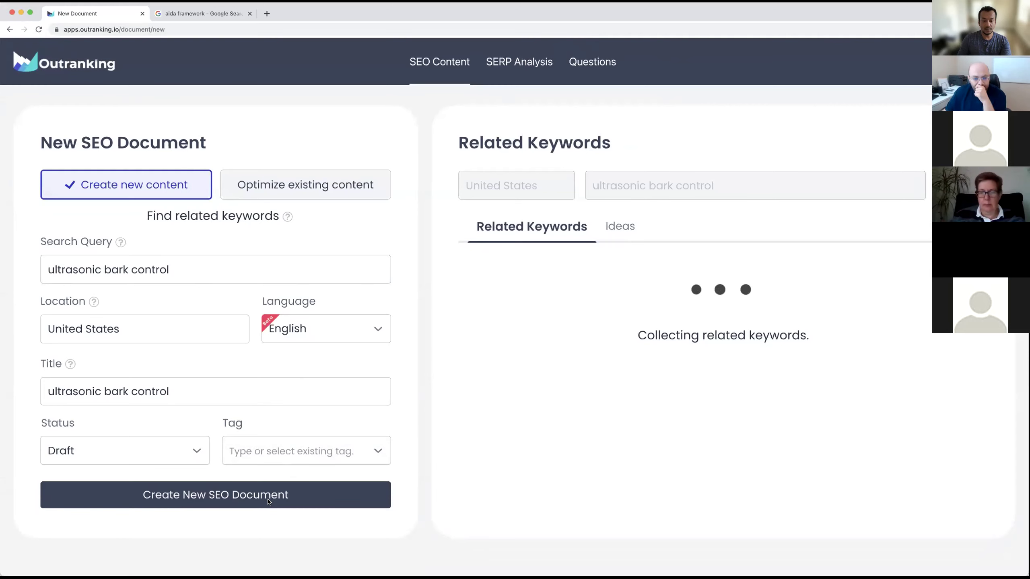
pyautogui.click(229, 500)
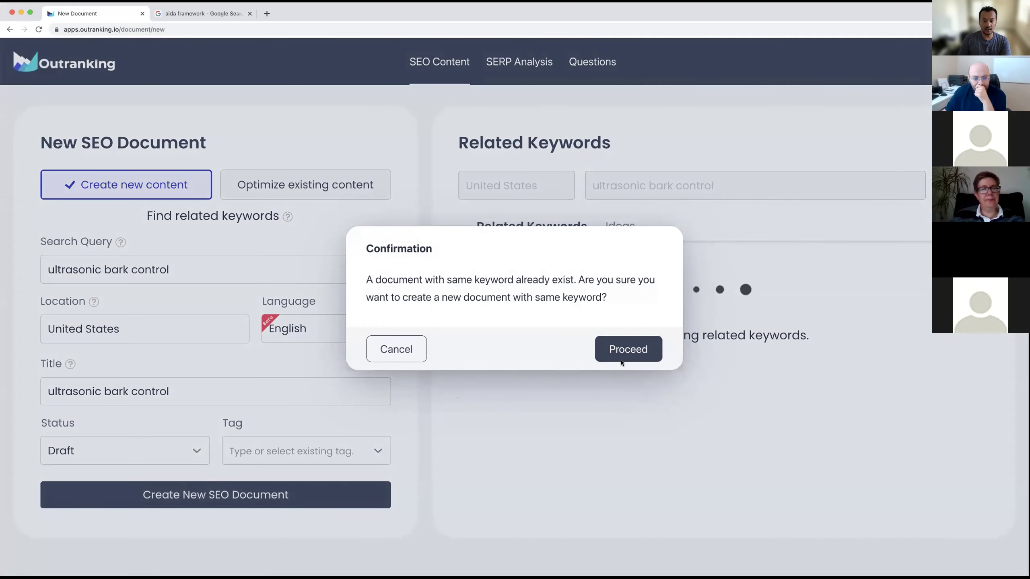
pyautogui.click(628, 354)
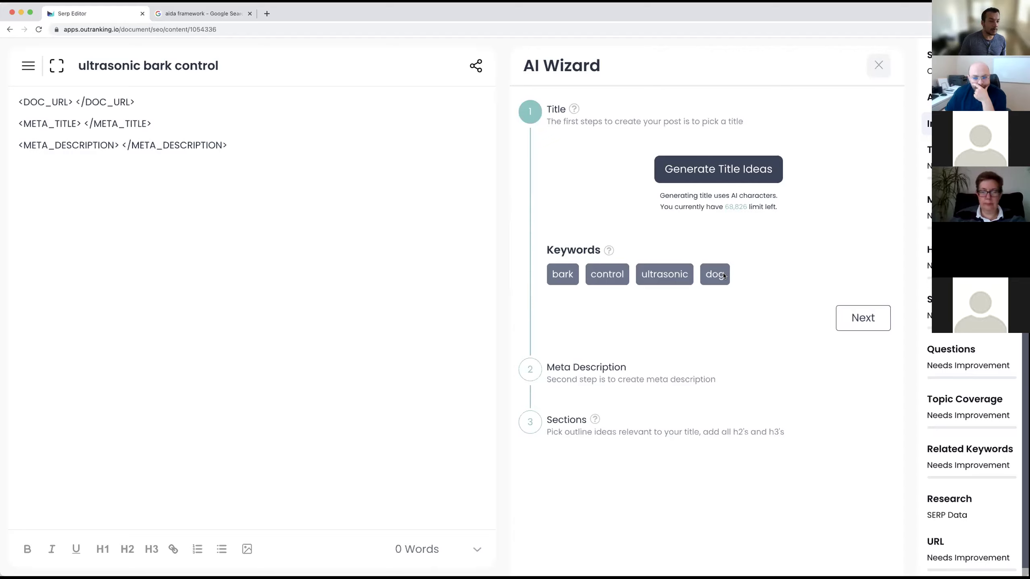
# - Generate title ideas for the post in the AI Wizard and review the suggestions
pyautogui.moveTo(553, 281); pyautogui.dragTo(735, 287)
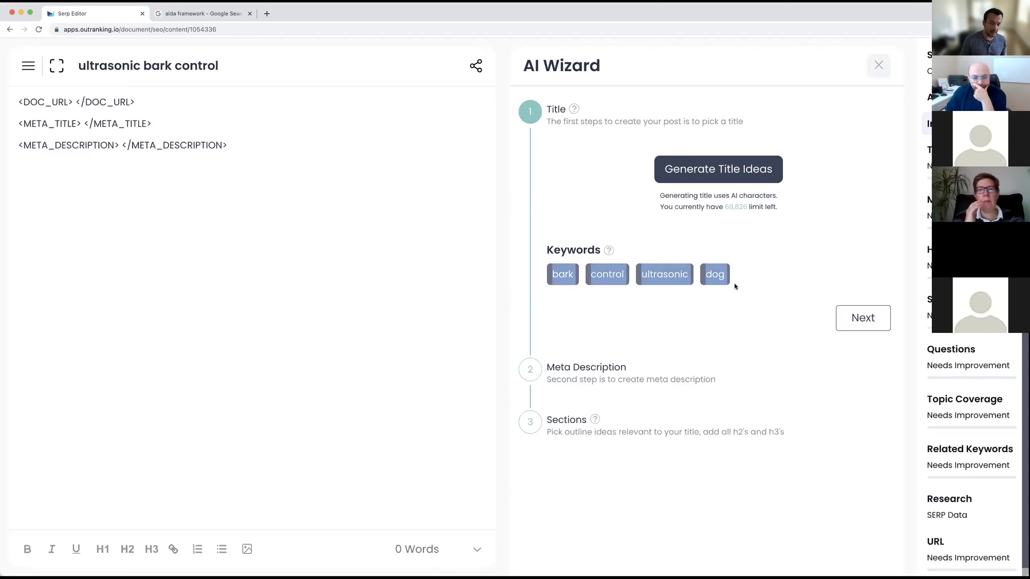
pyautogui.click(715, 175)
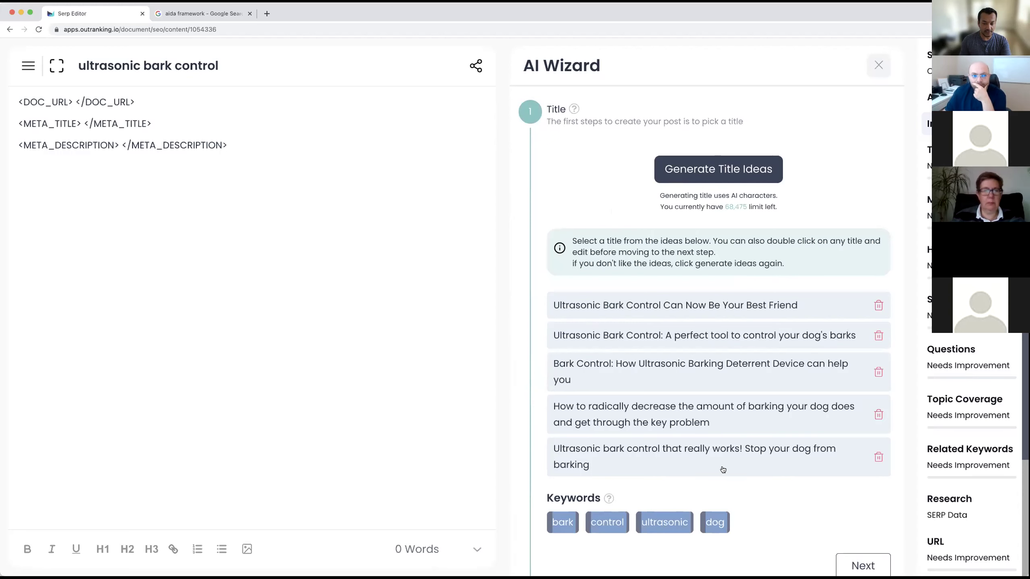
pyautogui.scroll(-2, 722, 466)
pyautogui.scroll(-2, 726, 446)
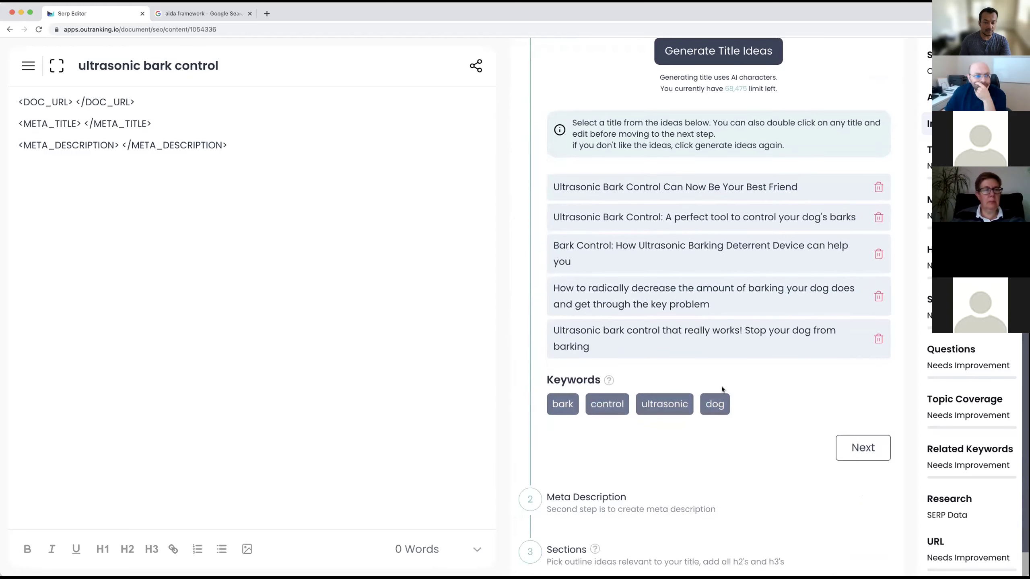
pyautogui.moveTo(75, 68); pyautogui.dragTo(243, 72)
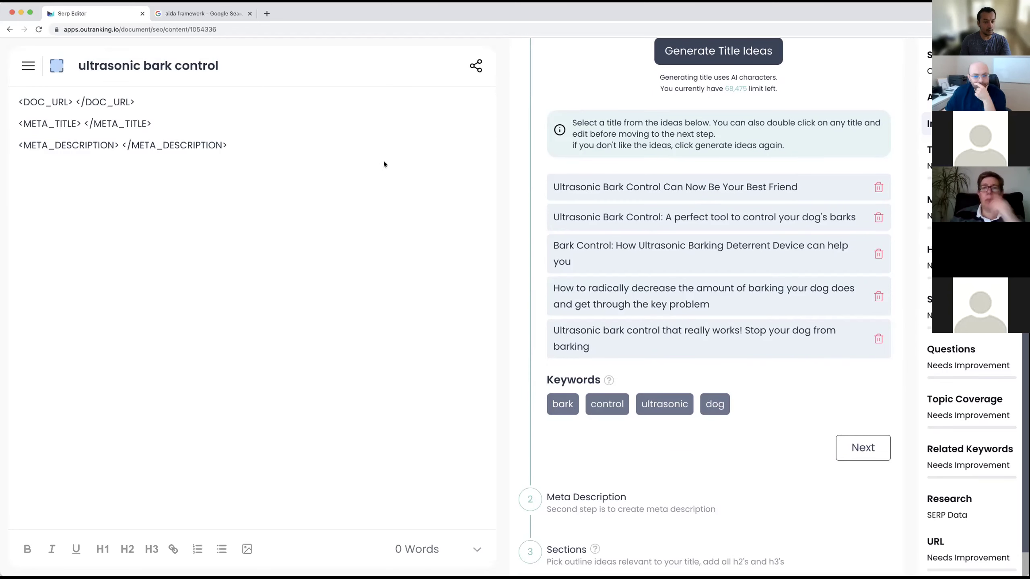
pyautogui.scroll(1, 772, 386)
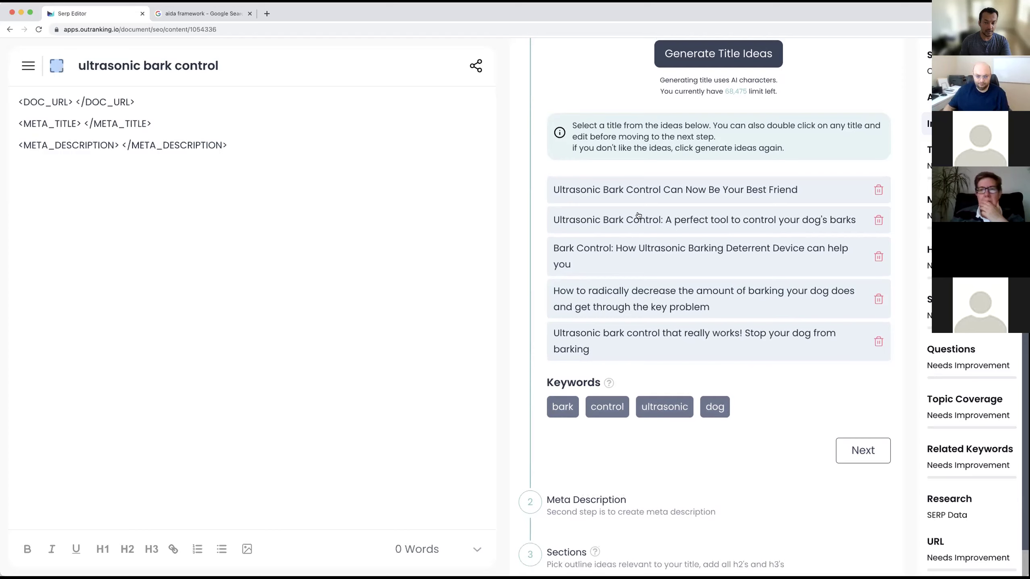
# - Choose the title "Bark Control: How Ultrasonic Barking Deterrent Device can help you", prefix it with "Dog", and apply it
pyautogui.click(681, 220)
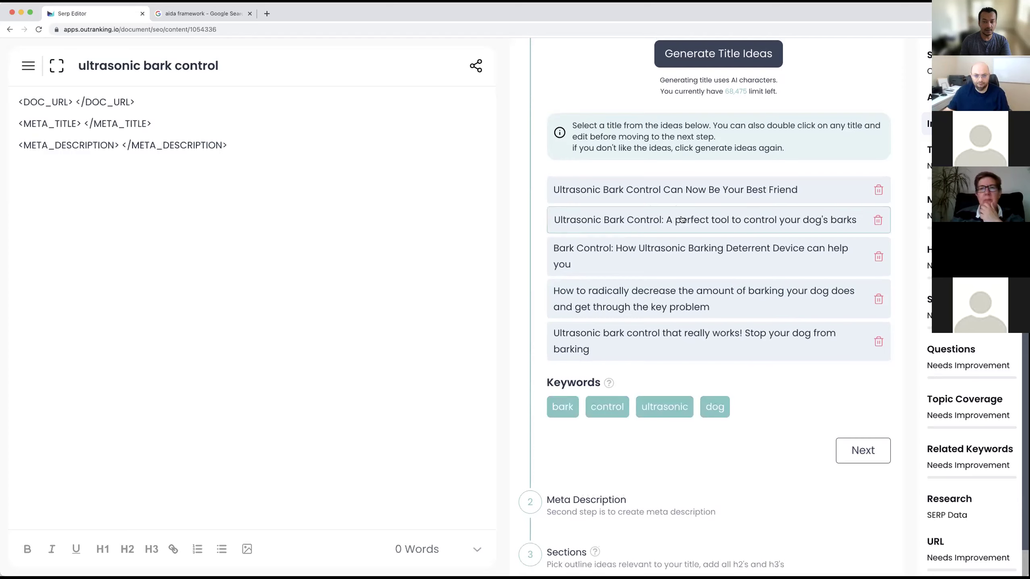
pyautogui.click(692, 258)
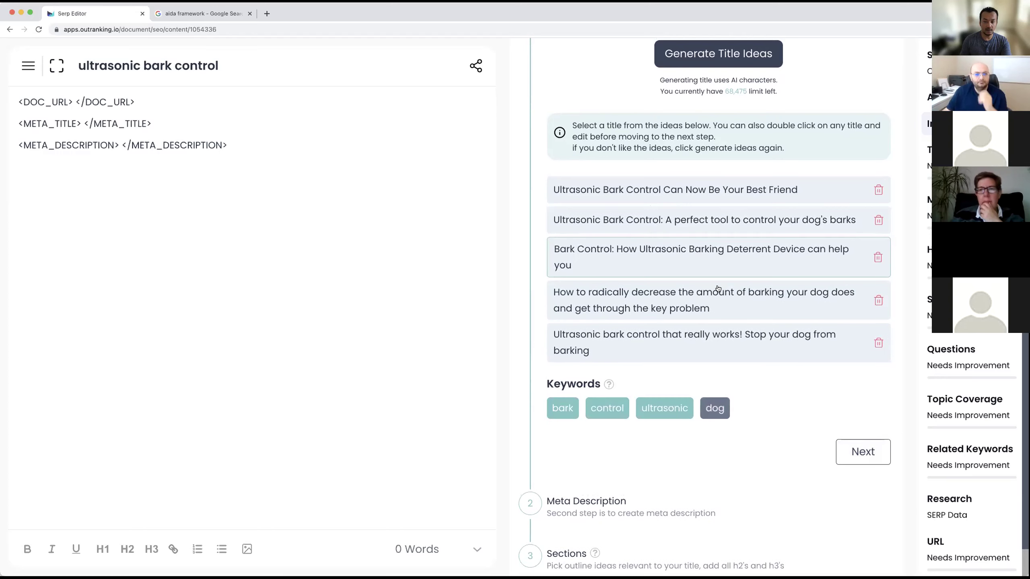
pyautogui.doubleClick(696, 268)
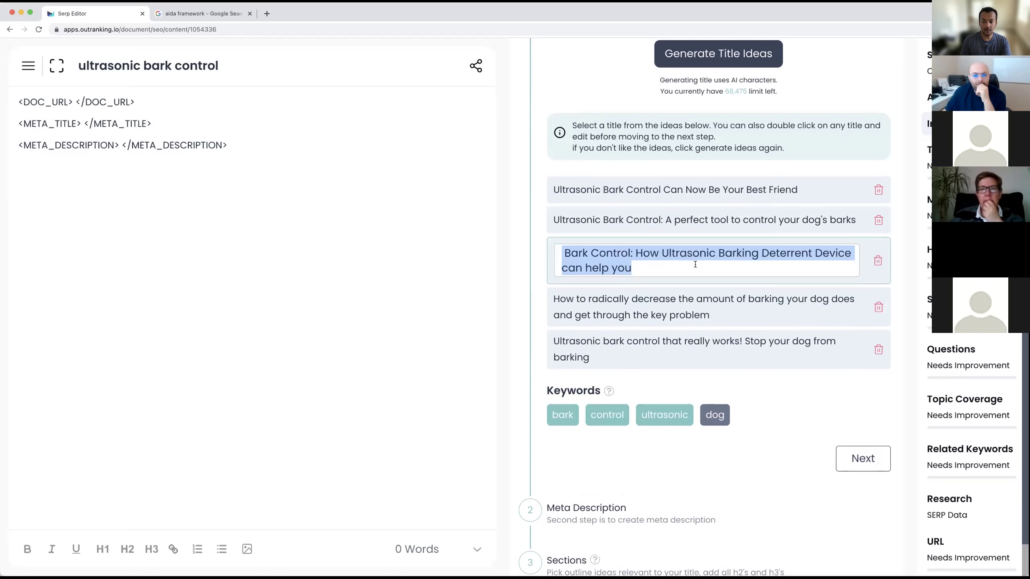
pyautogui.press('Delete')
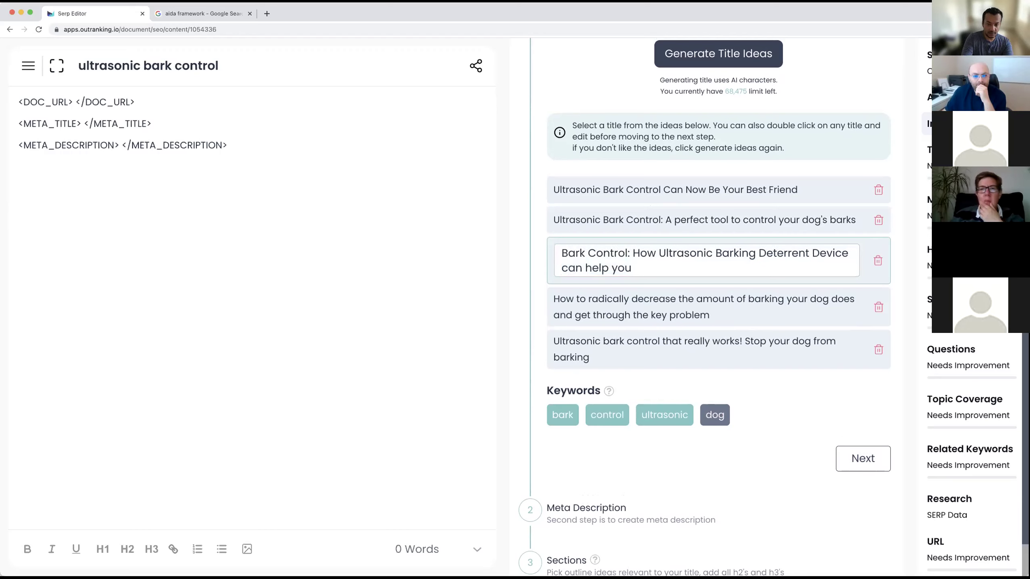
pyautogui.write('Dog')
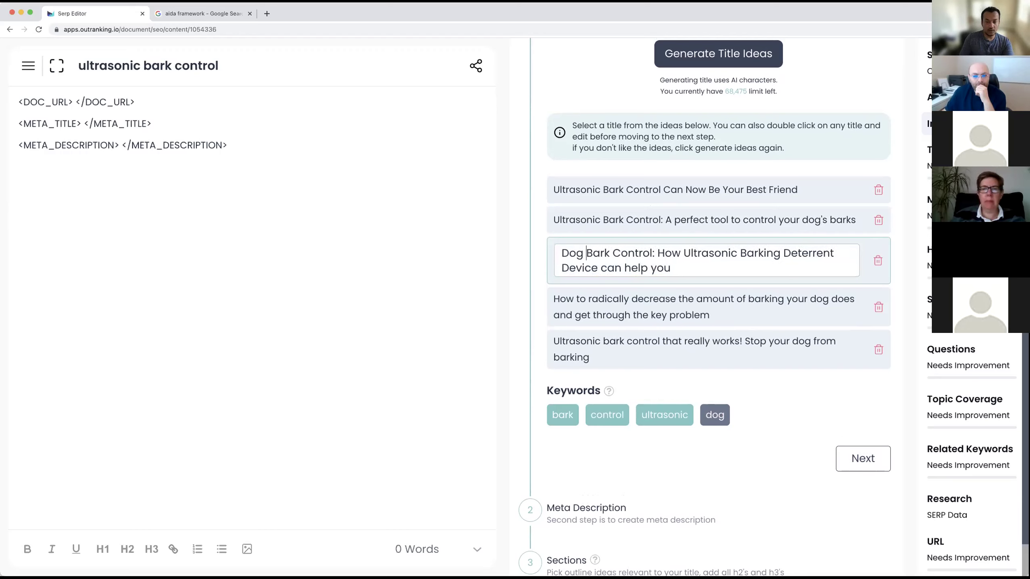
pyautogui.click(811, 398)
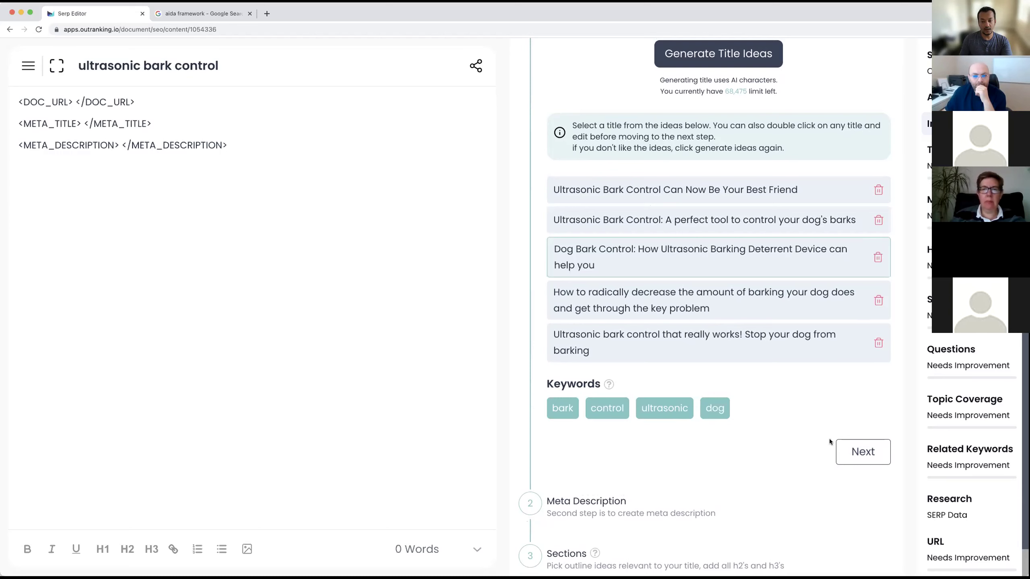
pyautogui.click(854, 454)
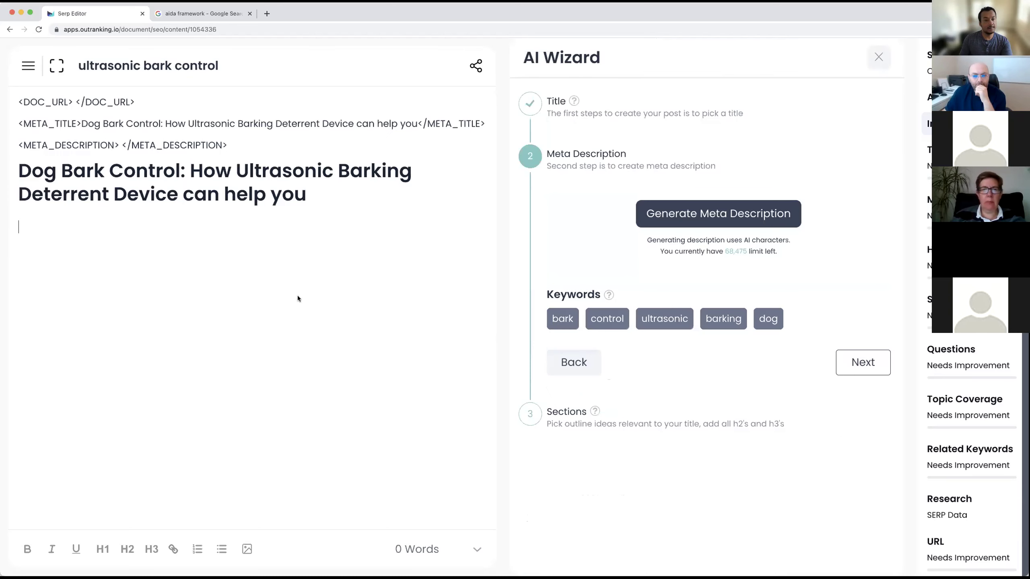
# - Generate meta descriptions and apply the one beginning "Dog barking is considered one of the most common pet-related issues"
pyautogui.click(722, 222)
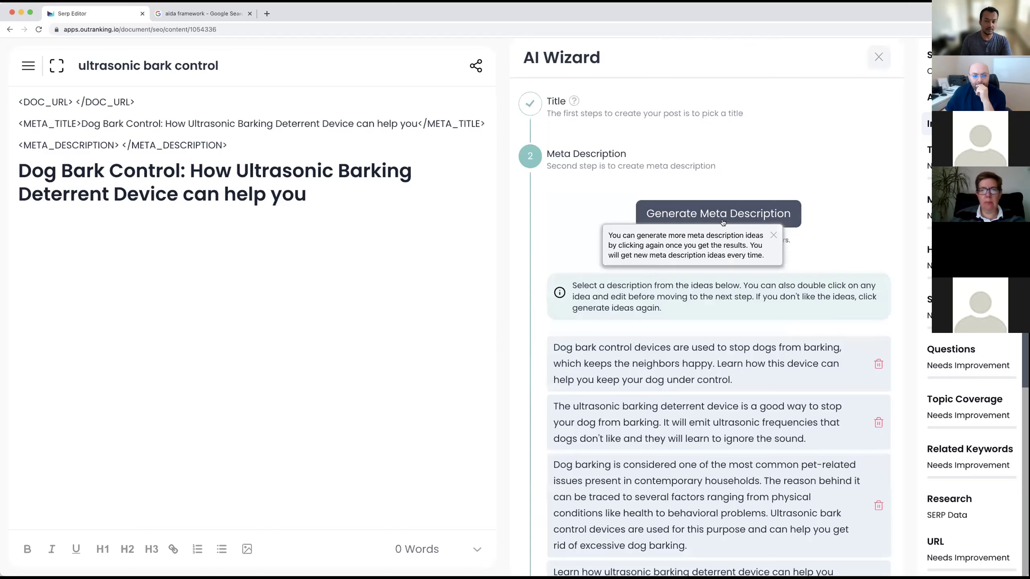
pyautogui.scroll(-4, 720, 284)
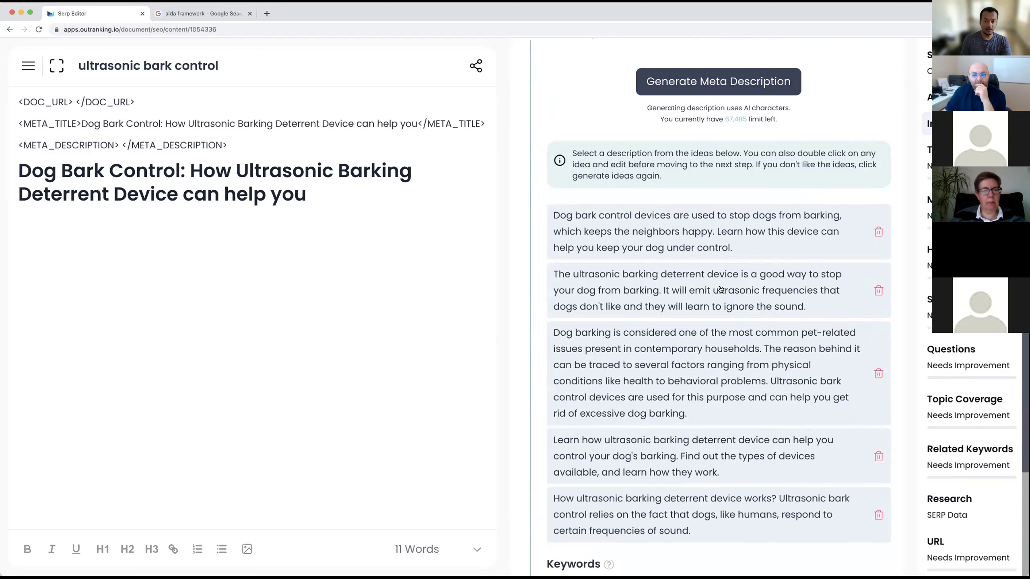
pyautogui.scroll(-2, 721, 289)
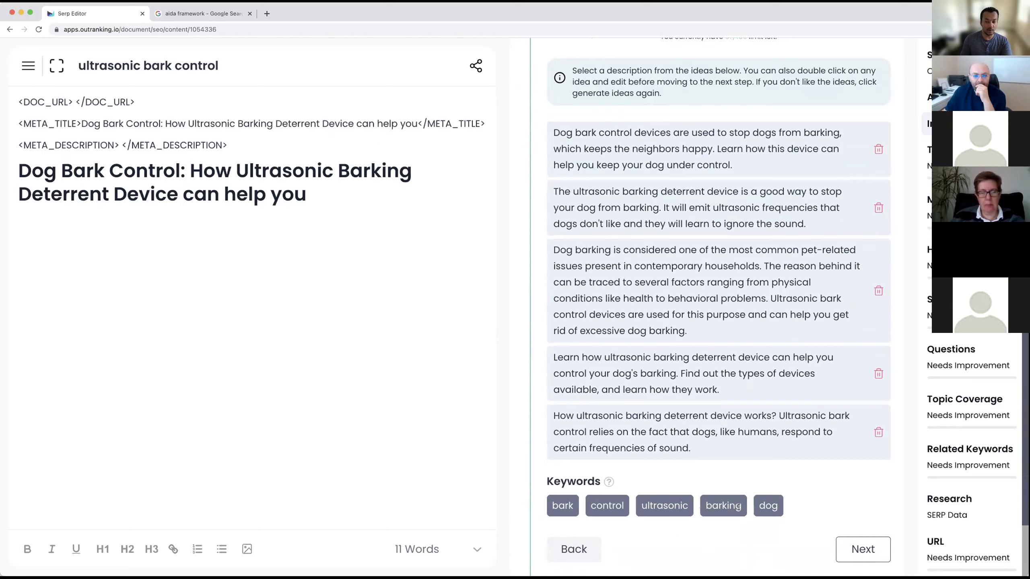
pyautogui.click(661, 290)
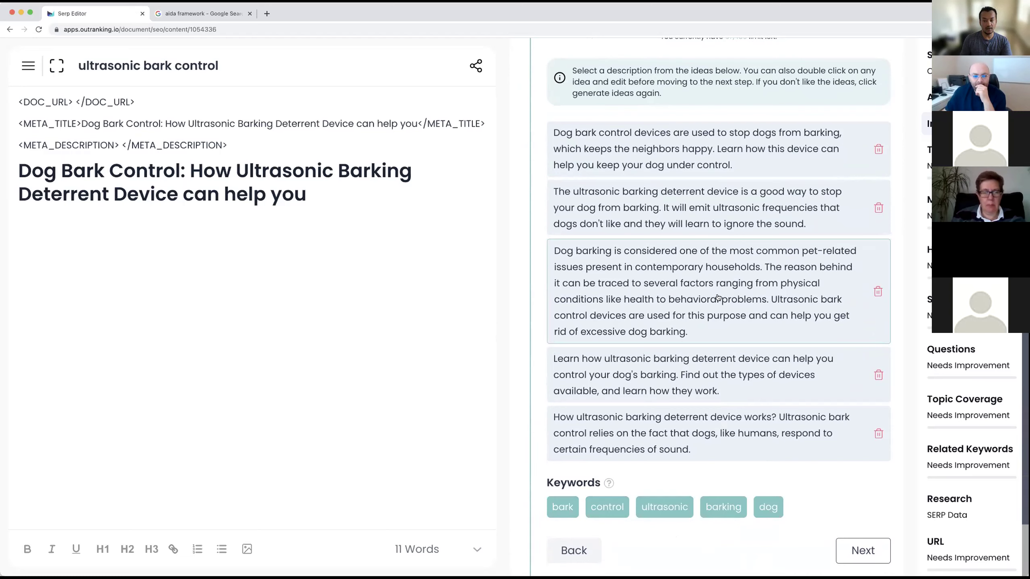
pyautogui.doubleClick(722, 323)
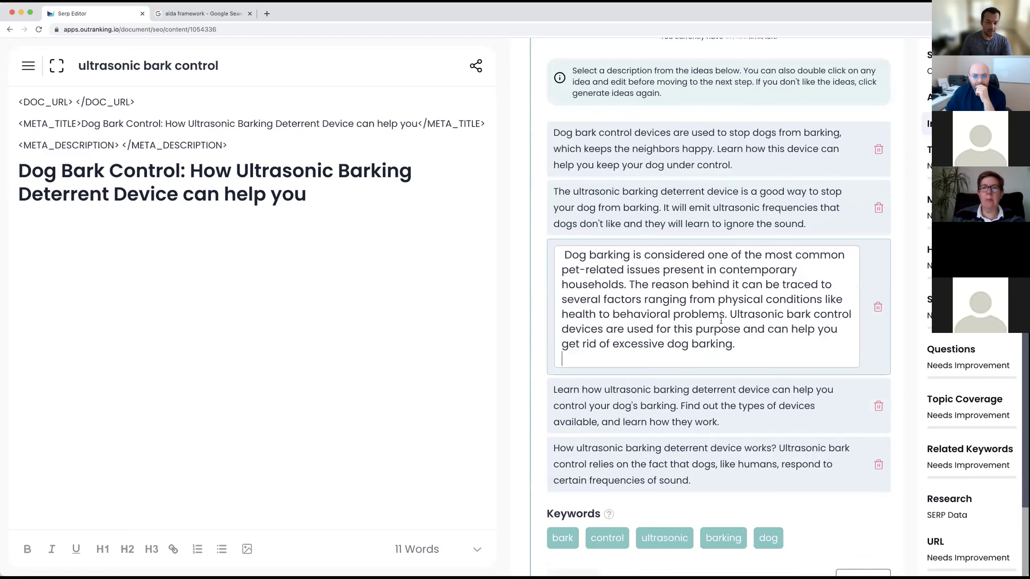
pyautogui.click(861, 536)
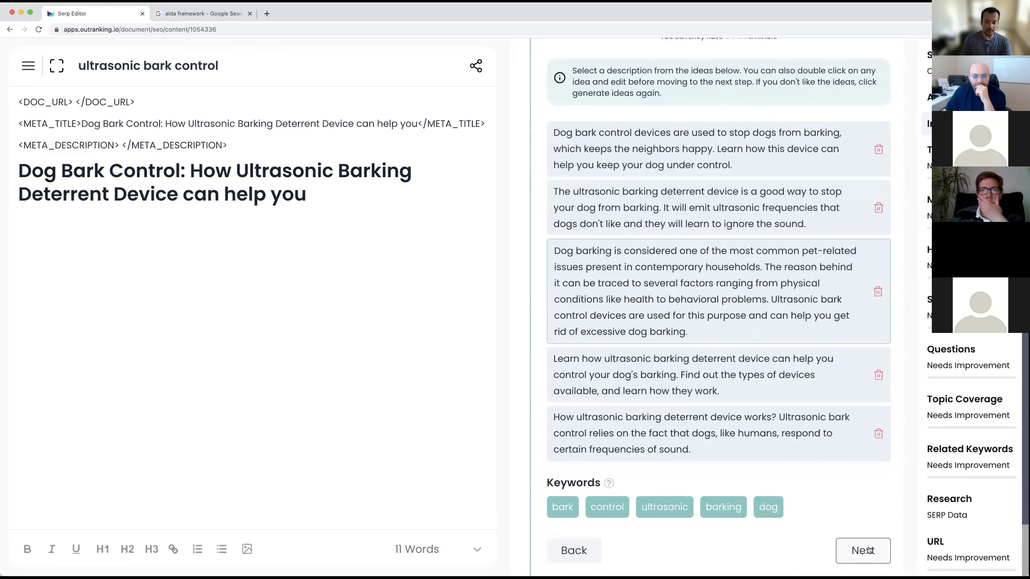
pyautogui.click(864, 552)
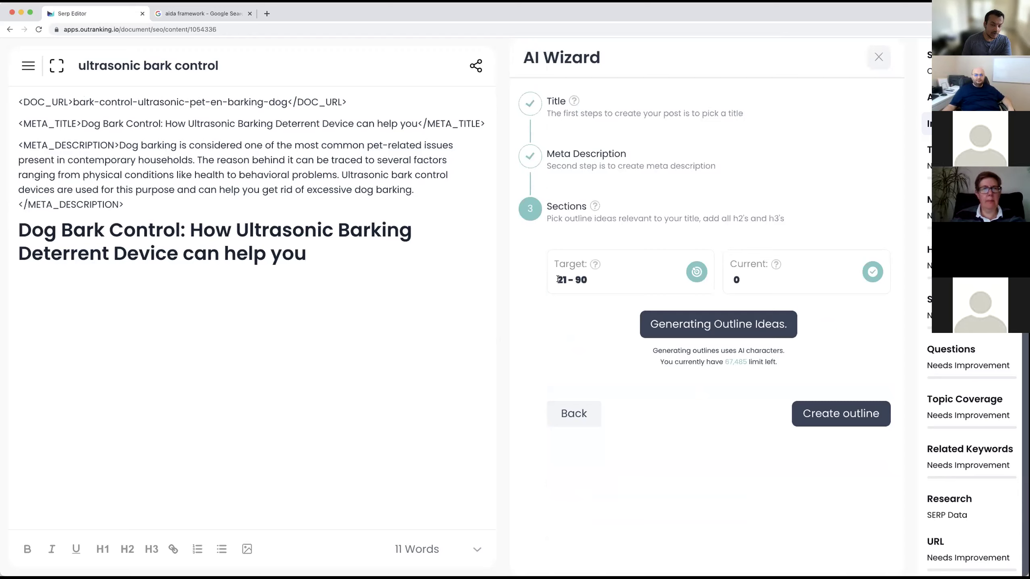
# - Generate outline ideas for the sections and include "How to use the Ultrasonic Barking Deterrent Device" in the outline
pyautogui.moveTo(558, 280); pyautogui.dragTo(588, 281)
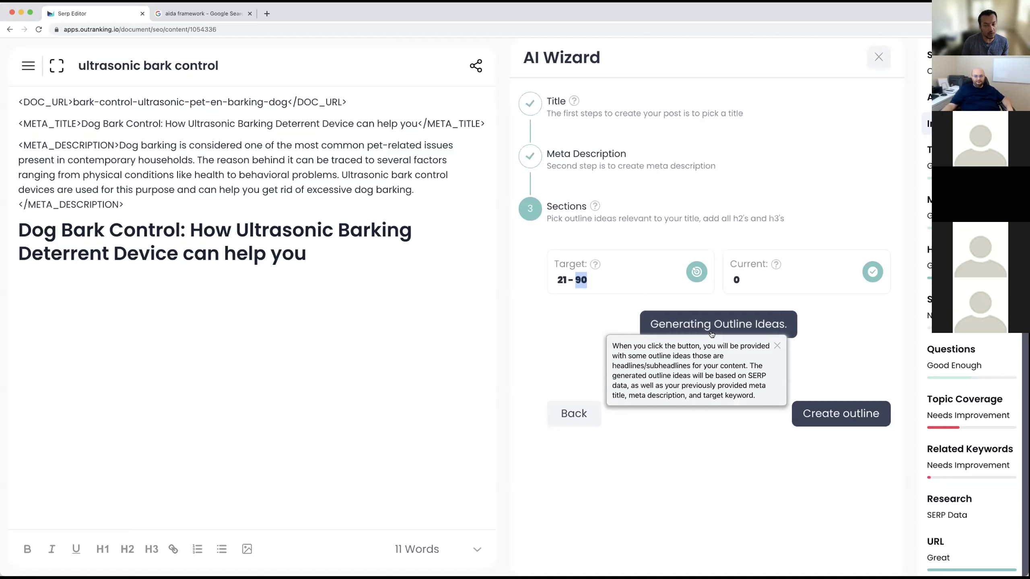
pyautogui.scroll(-2, 822, 325)
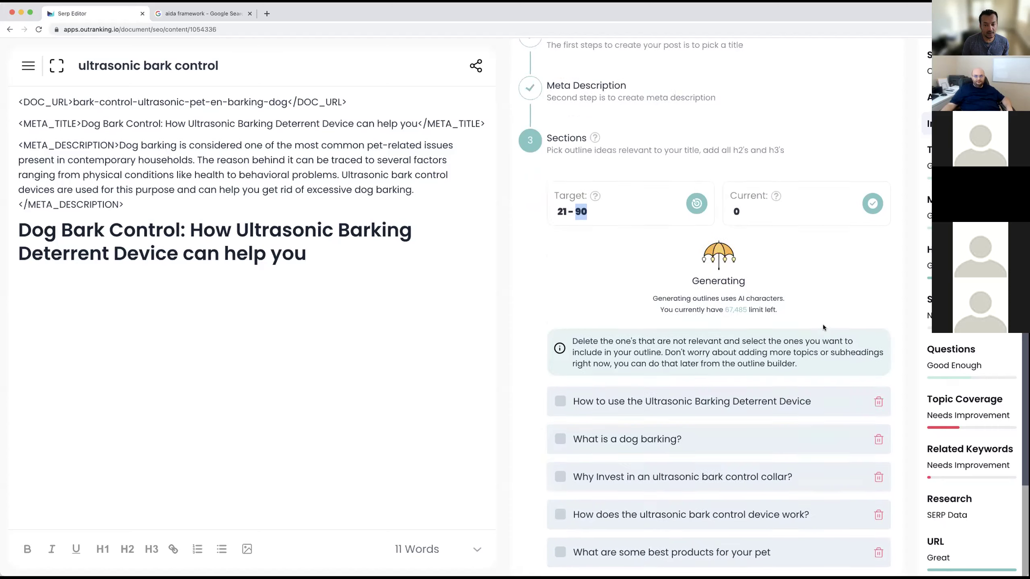
pyautogui.scroll(-4, 823, 324)
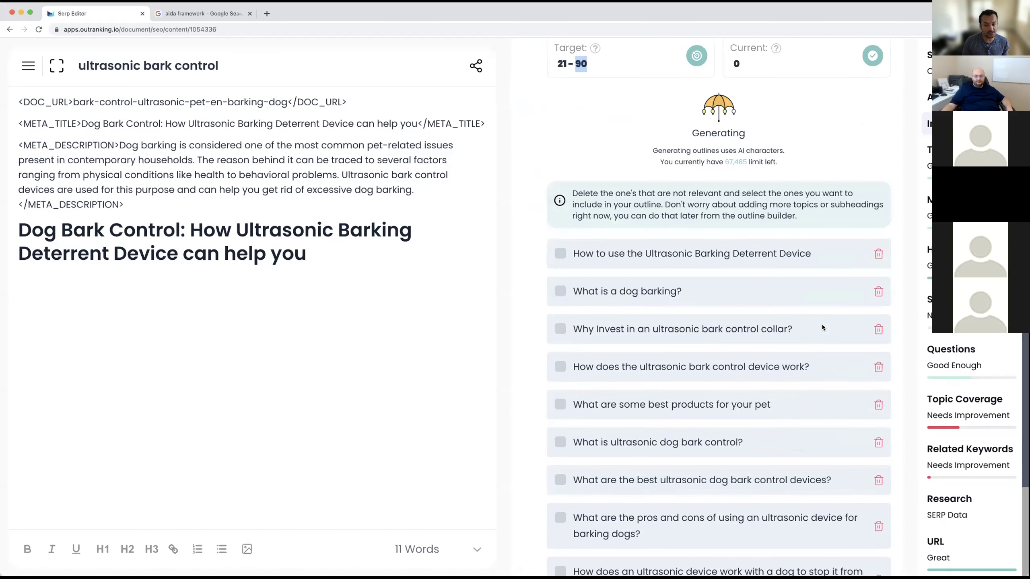
pyautogui.scroll(-2, 823, 324)
pyautogui.scroll(-3, 822, 325)
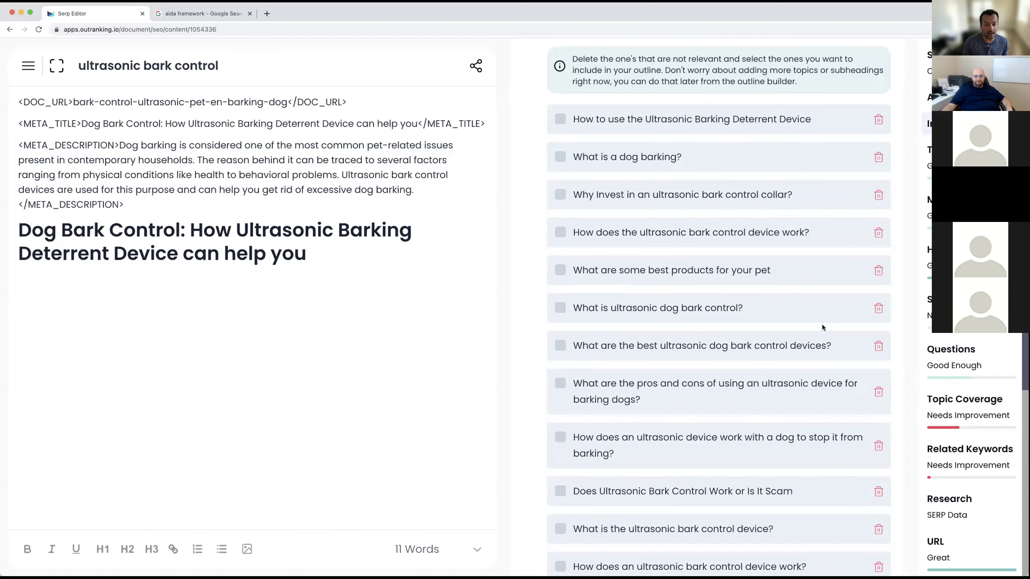
pyautogui.scroll(-3, 823, 325)
pyautogui.scroll(5, 797, 358)
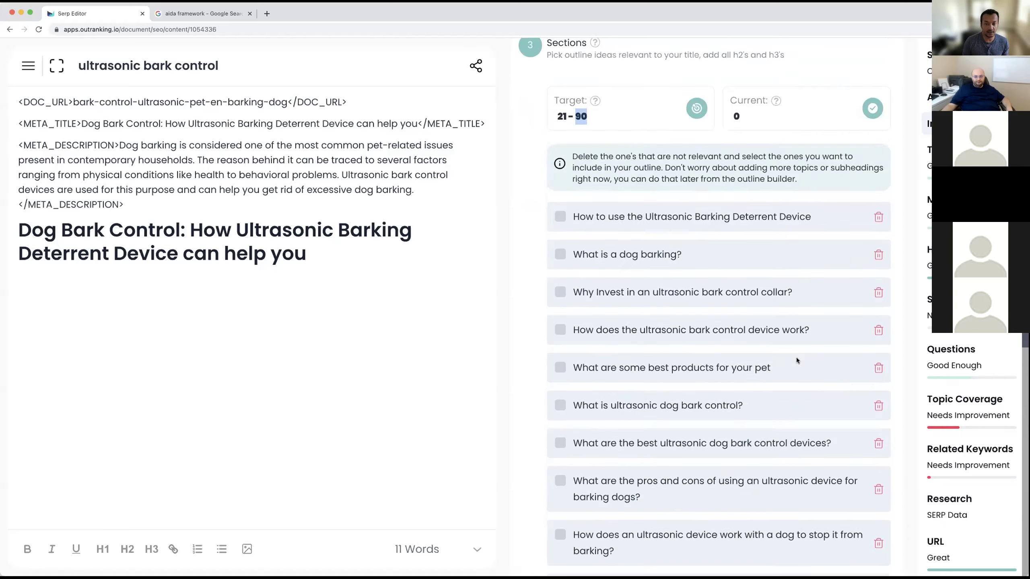
pyautogui.scroll(1, 796, 357)
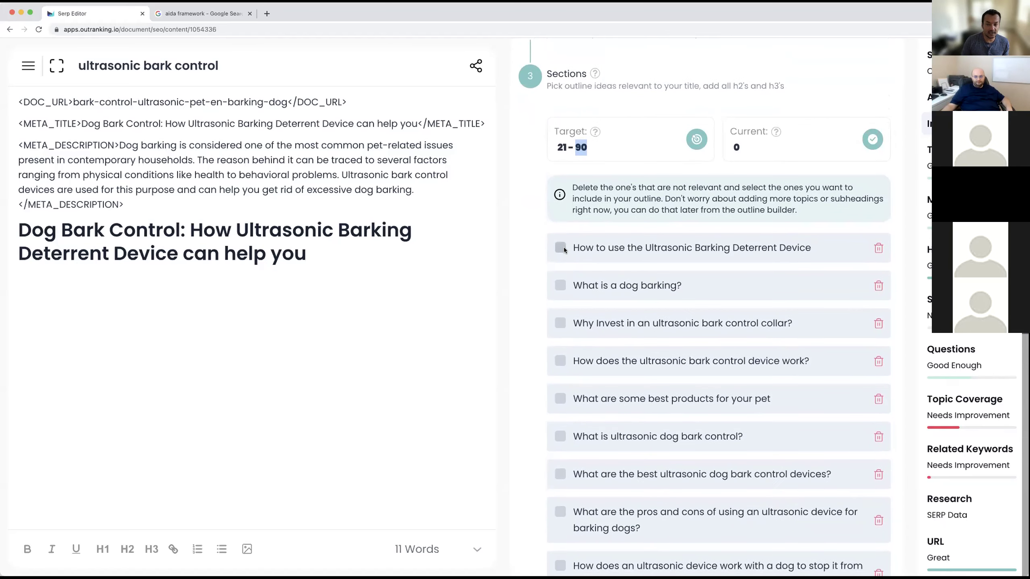
pyautogui.click(560, 247)
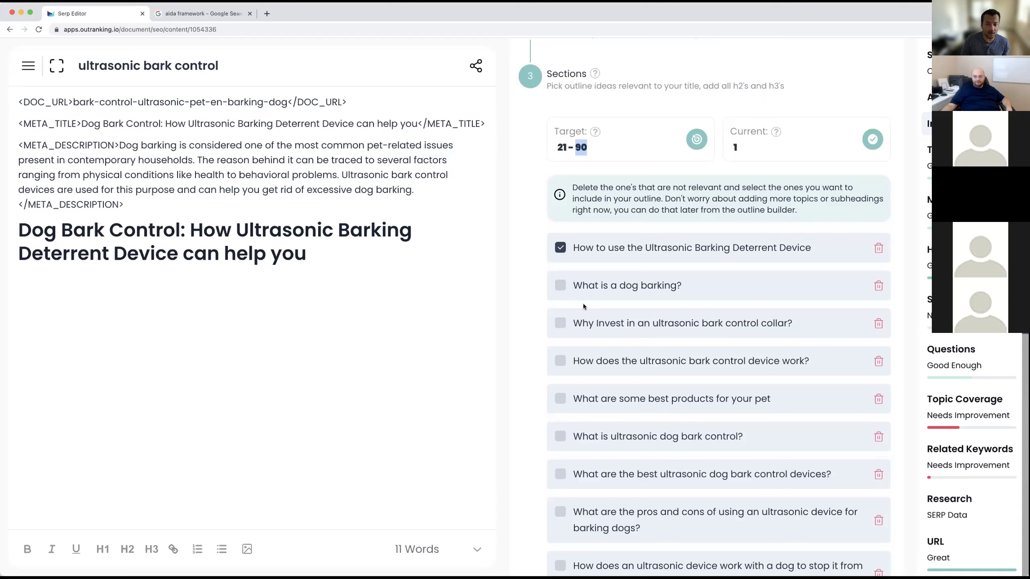
# - Include "What is a dog barking?", "Why Invest in an ultrasonic bark control collar?", "What are some best products for your pet" and "What is ultrasonic dog bark control?"
pyautogui.click(559, 285)
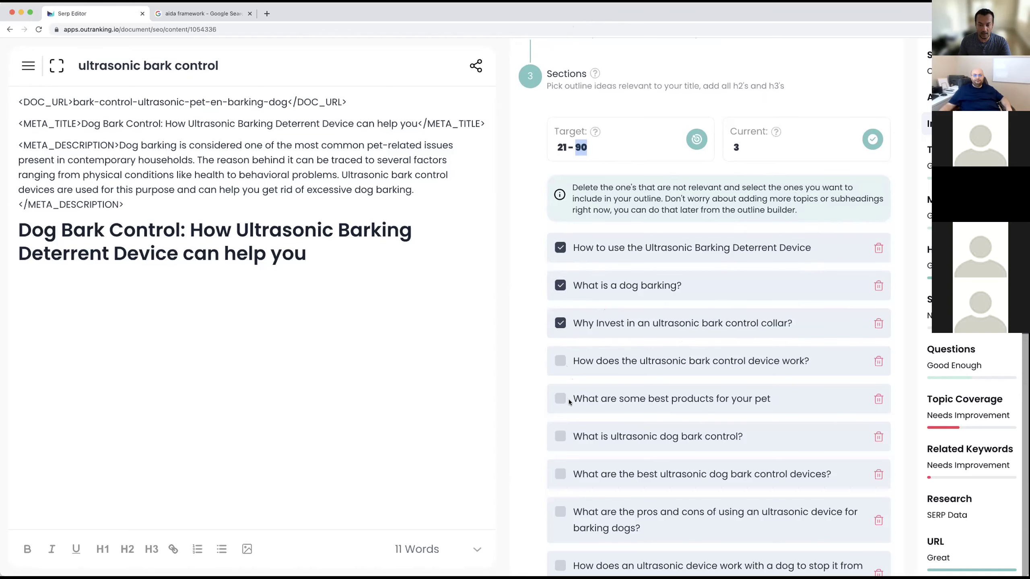
pyautogui.scroll(-2, 568, 399)
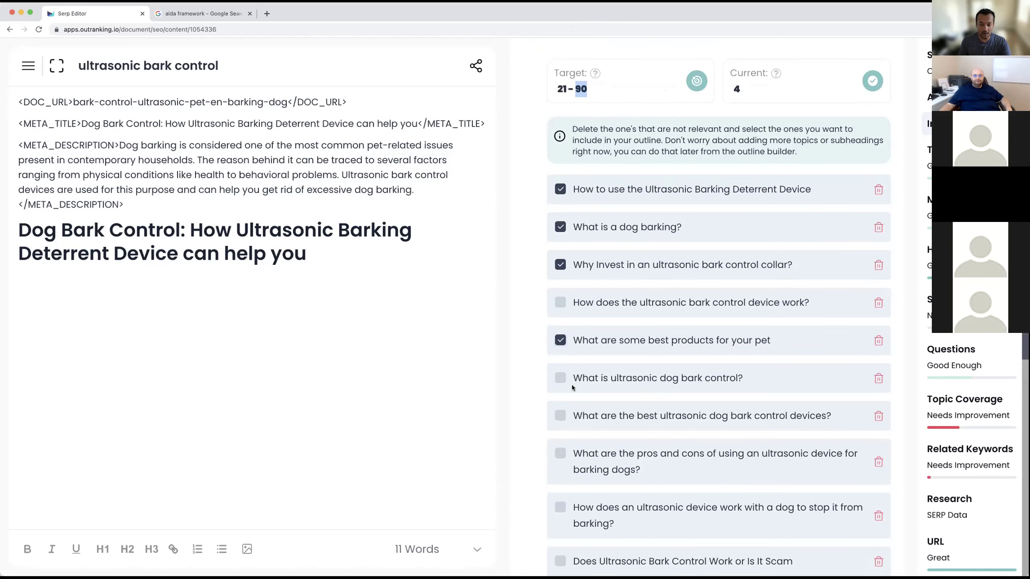
pyautogui.scroll(-1, 567, 365)
pyautogui.click(561, 348)
pyautogui.scroll(-3, 587, 378)
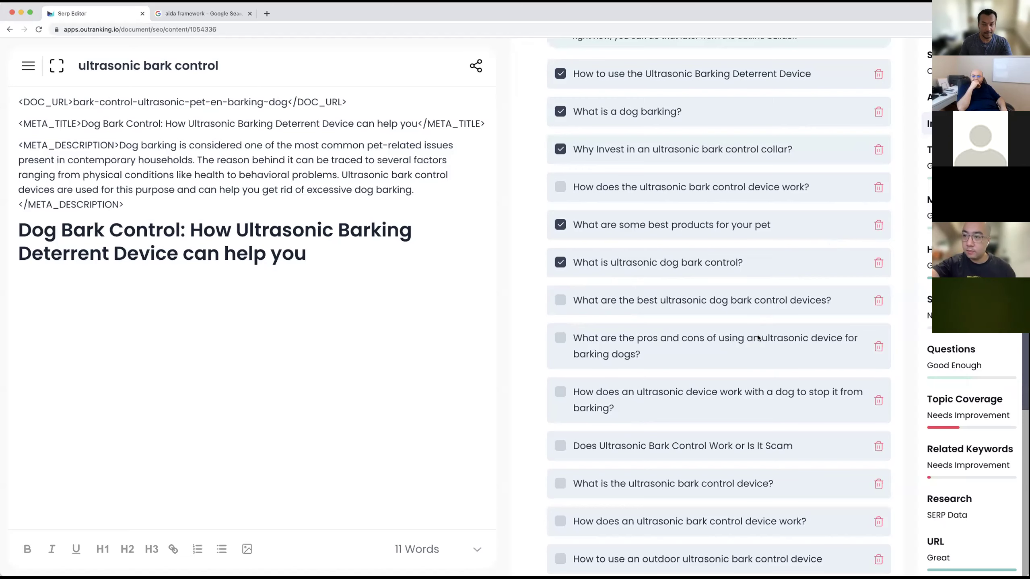
# - Review the remaining section ideas and create the outline from the selected ones
pyautogui.scroll(-5, 635, 418)
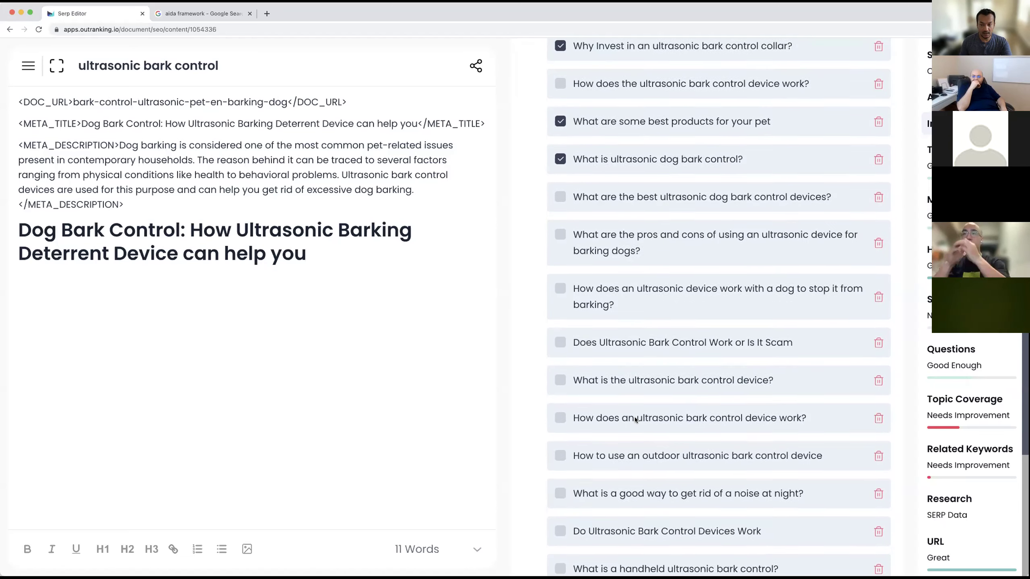
pyautogui.scroll(-5, 636, 416)
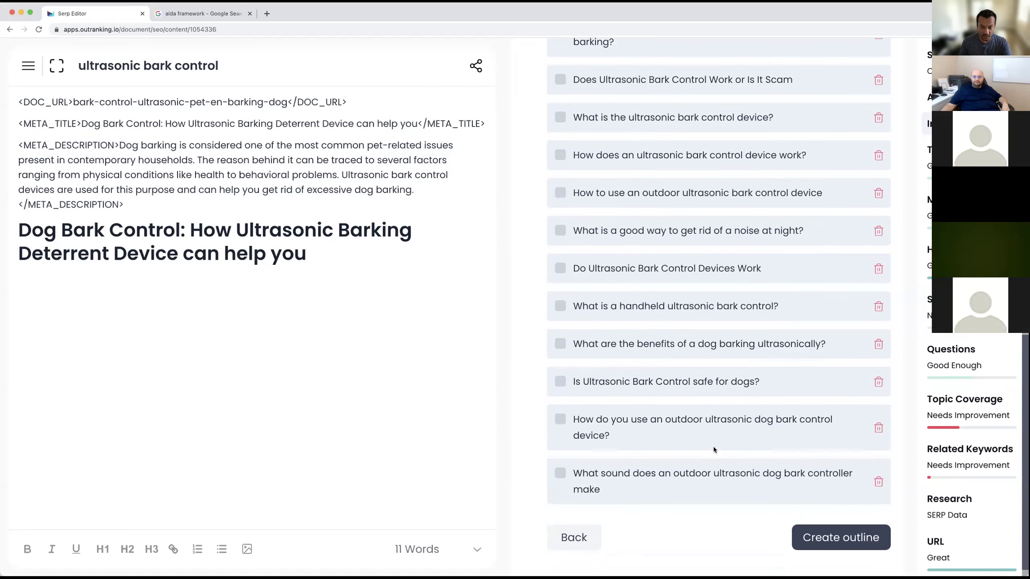
pyautogui.scroll(15, 667, 318)
pyautogui.scroll(-2, 666, 321)
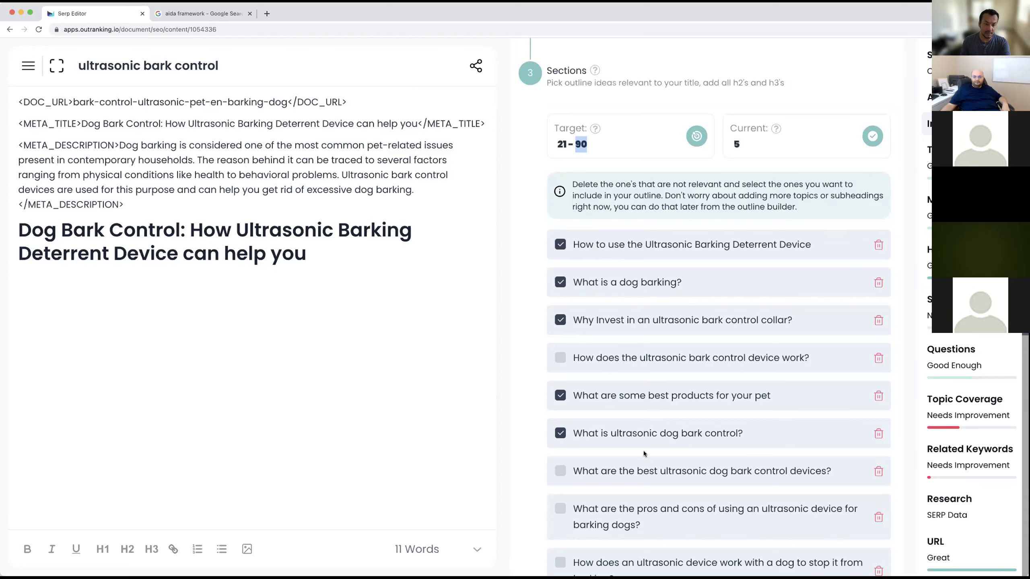
pyautogui.scroll(-5, 644, 451)
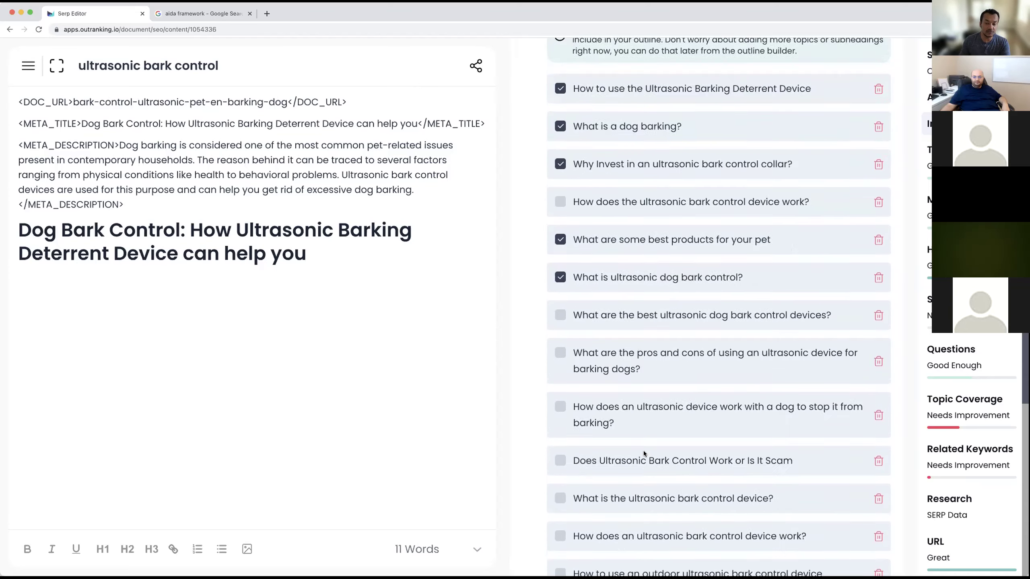
pyautogui.scroll(-10, 649, 454)
pyautogui.click(839, 525)
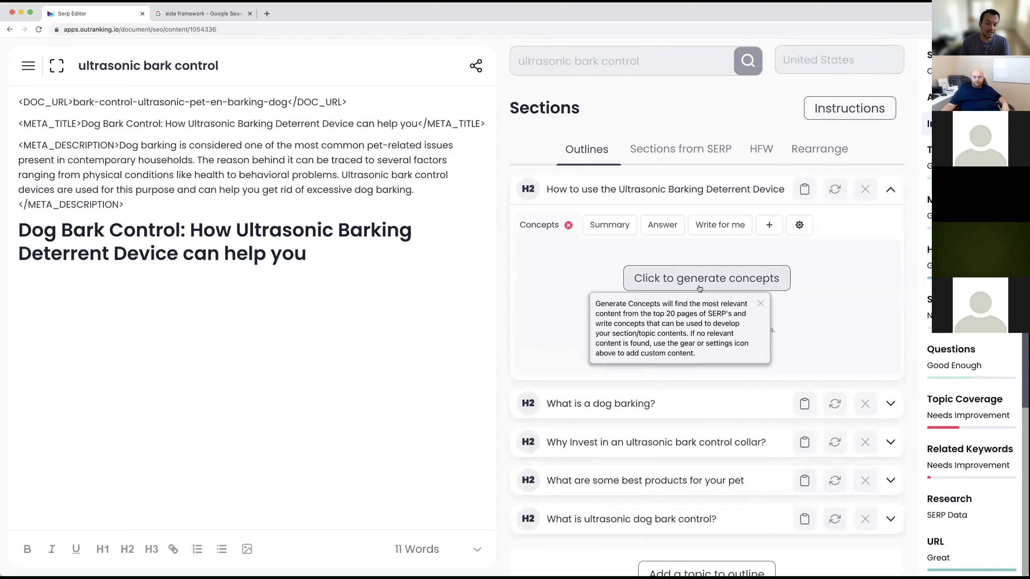
# - Collapse the first section and move "What is a dog barking?" above "How to use the Ultrasonic Barking Deterrent Device"
pyautogui.moveTo(610, 223)
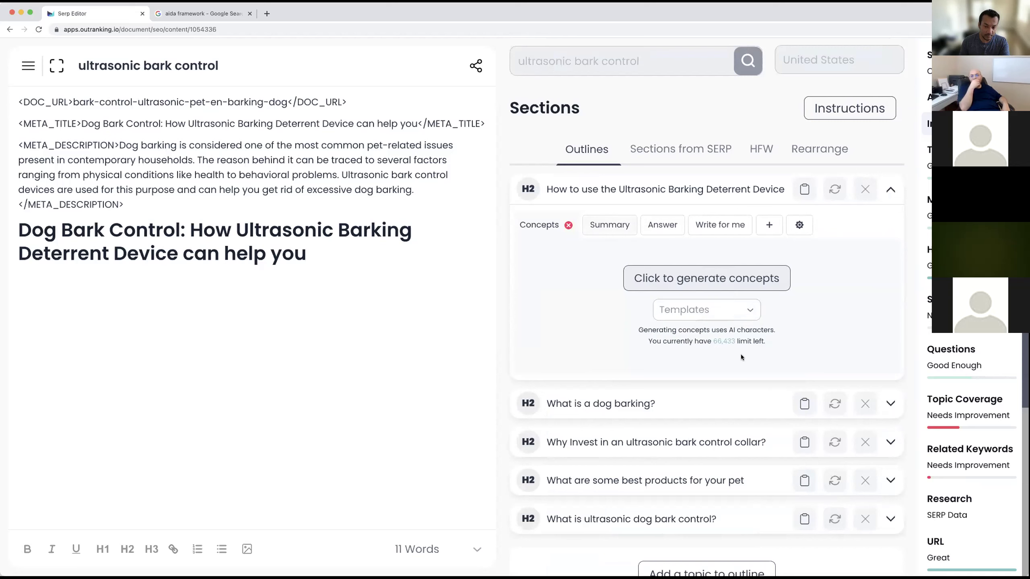
pyautogui.scroll(-1, 768, 370)
pyautogui.scroll(-1, 738, 399)
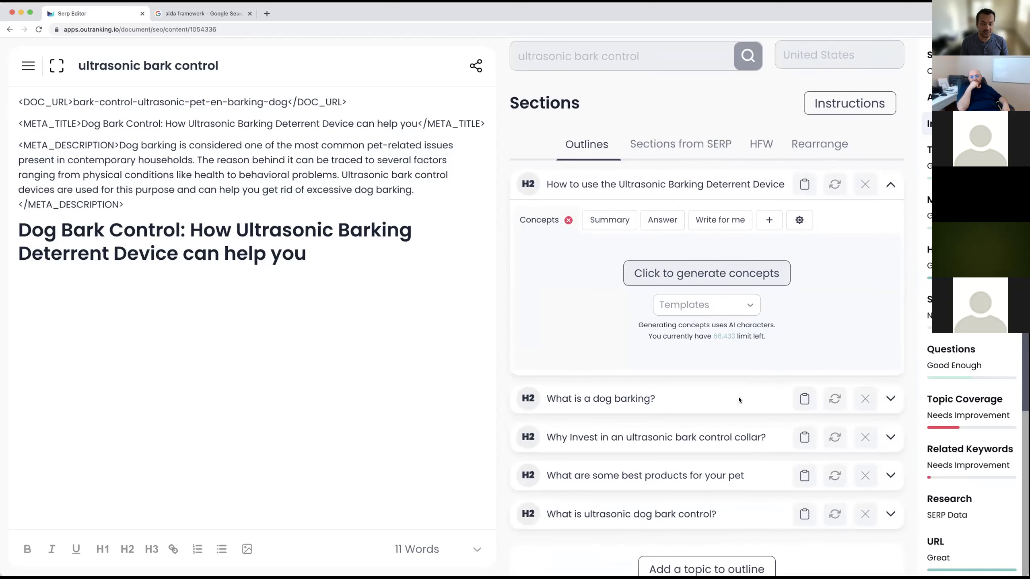
pyautogui.moveTo(732, 370); pyautogui.dragTo(739, 178)
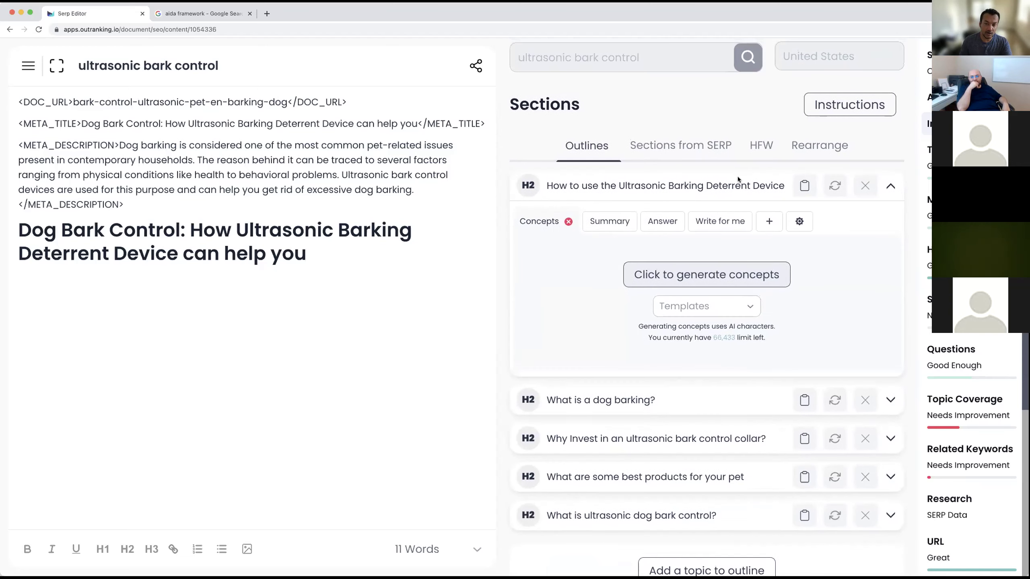
pyautogui.click(889, 186)
pyautogui.moveTo(691, 229); pyautogui.dragTo(677, 190)
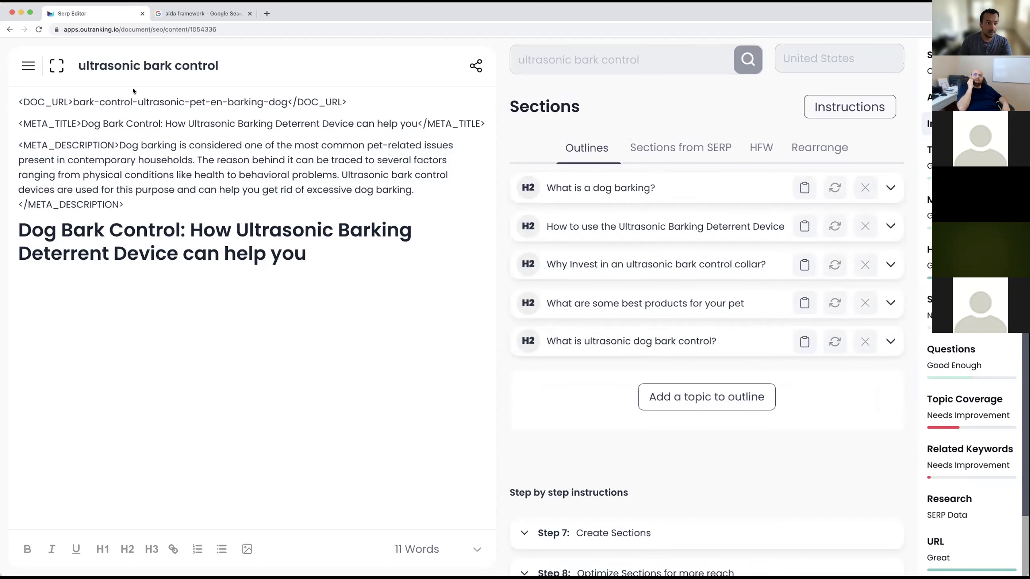
pyautogui.click(28, 65)
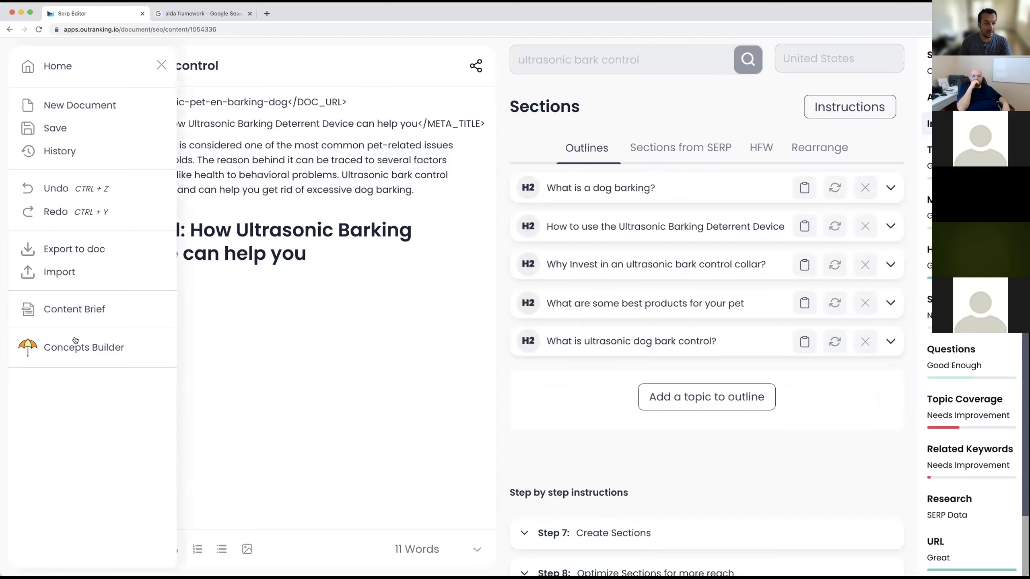
pyautogui.click(89, 351)
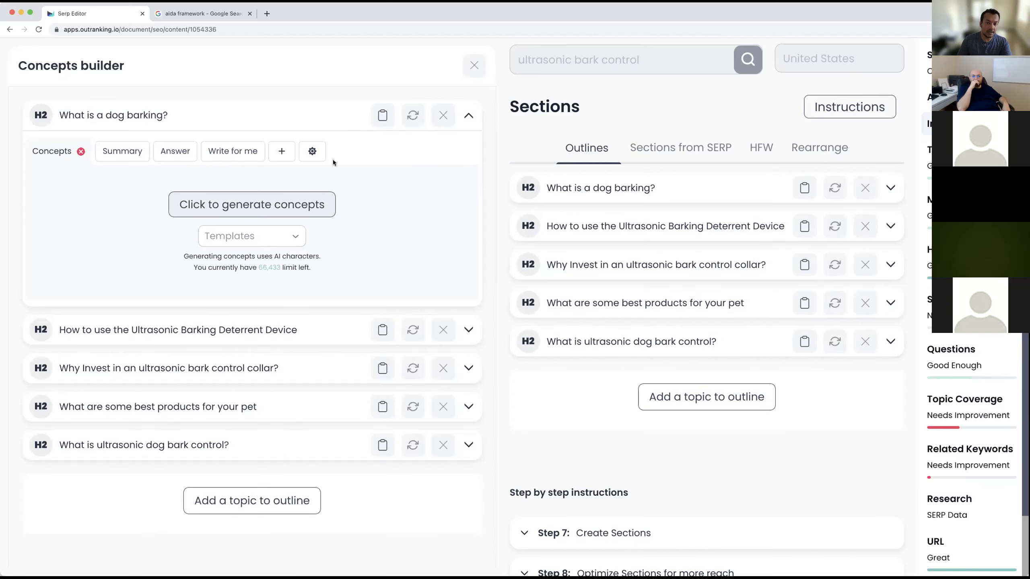
pyautogui.click(708, 152)
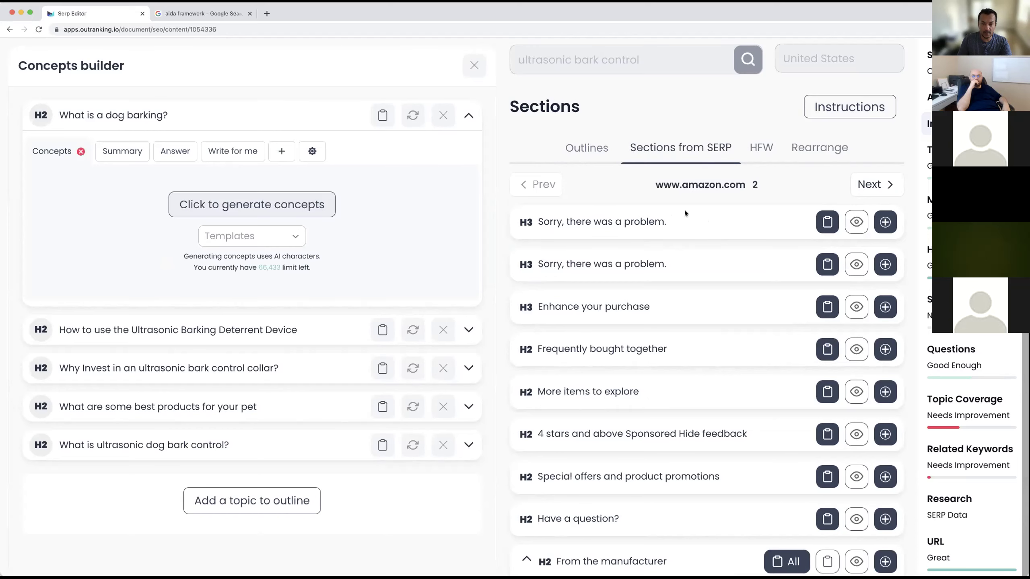
pyautogui.scroll(-1, 709, 383)
pyautogui.scroll(-12, 711, 382)
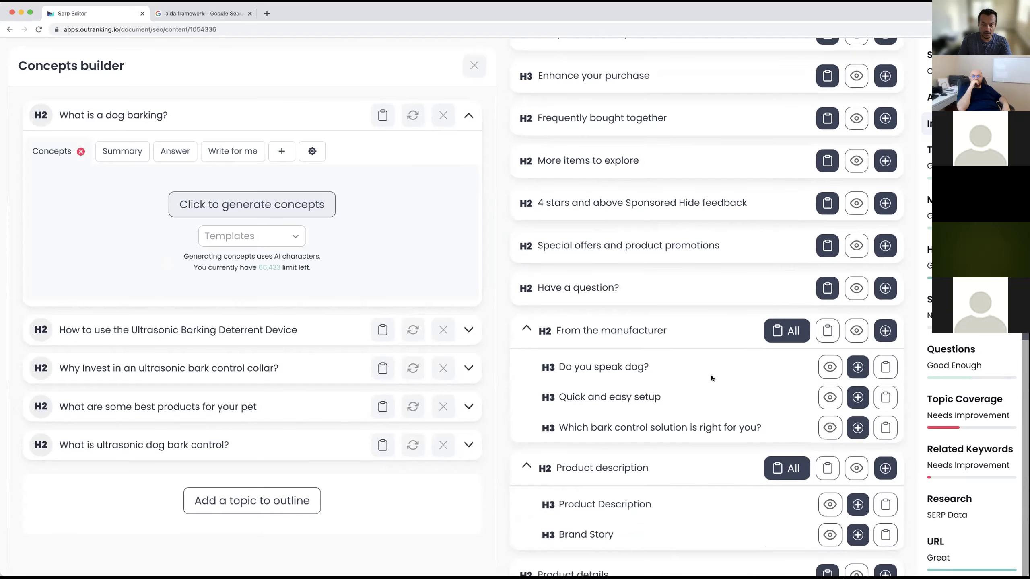
pyautogui.scroll(-5, 711, 375)
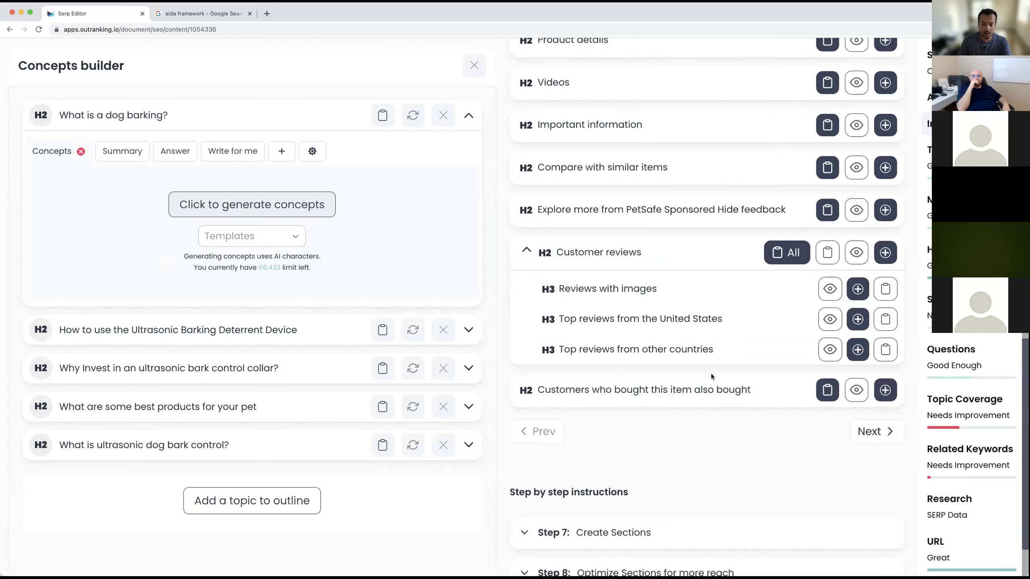
pyautogui.scroll(8, 711, 373)
pyautogui.scroll(10, 711, 375)
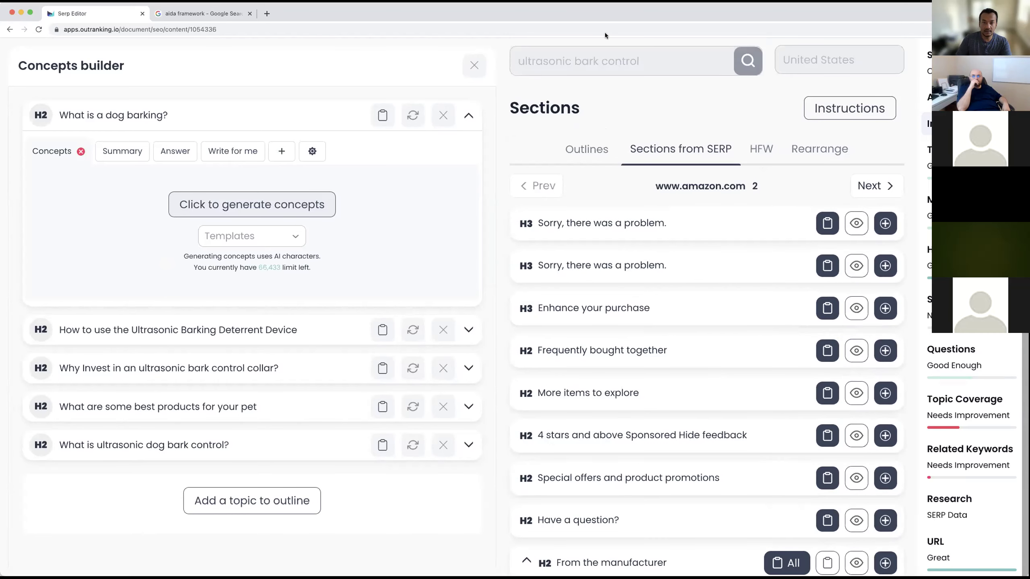
pyautogui.click(864, 193)
pyautogui.click(864, 194)
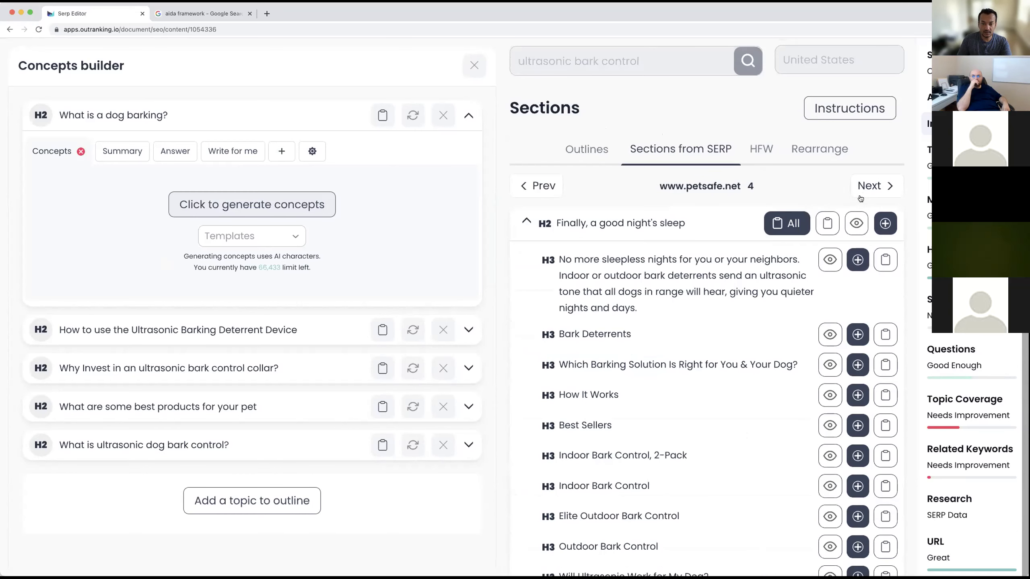
pyautogui.scroll(-5, 674, 319)
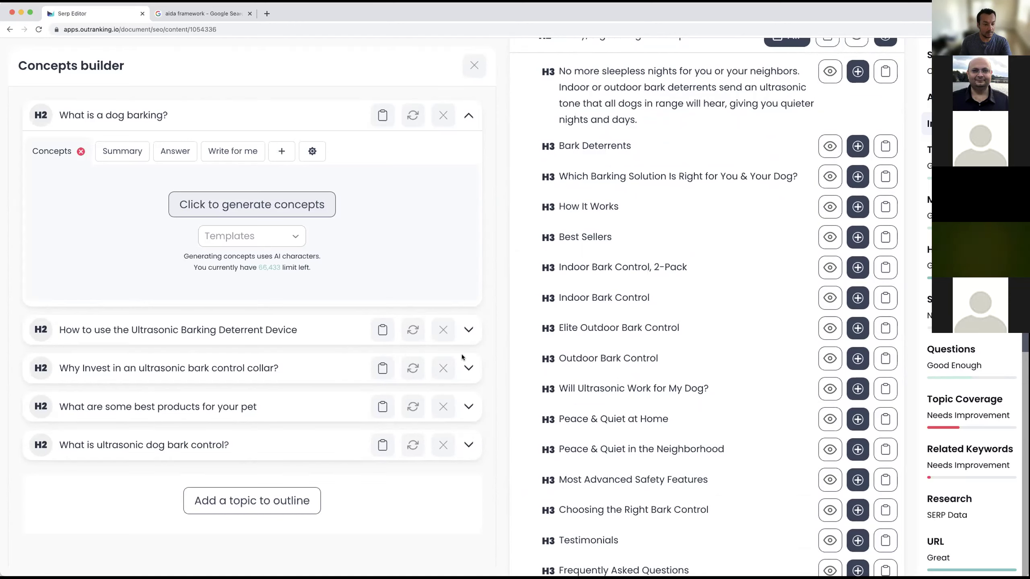
pyautogui.click(468, 457)
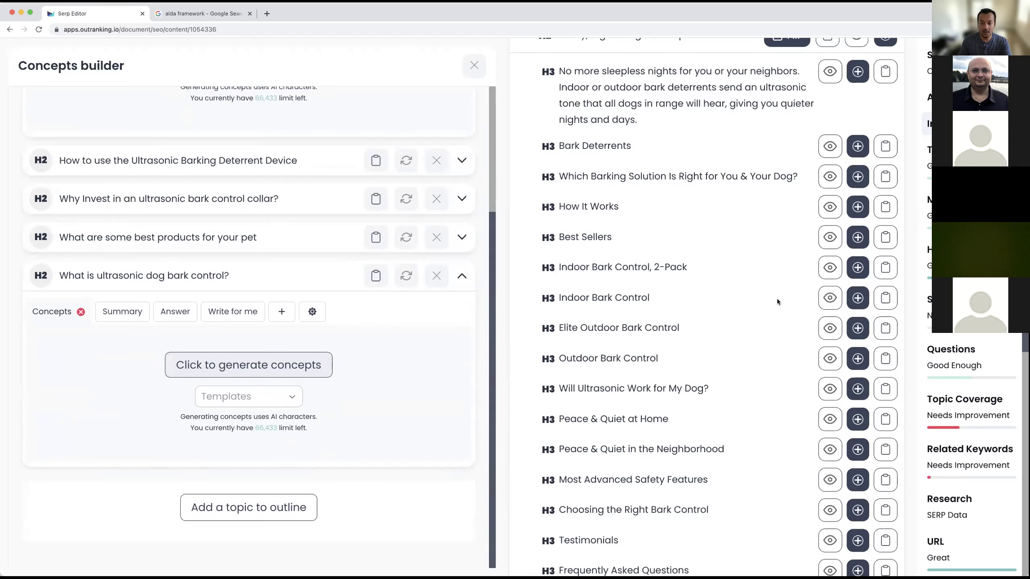
pyautogui.click(857, 298)
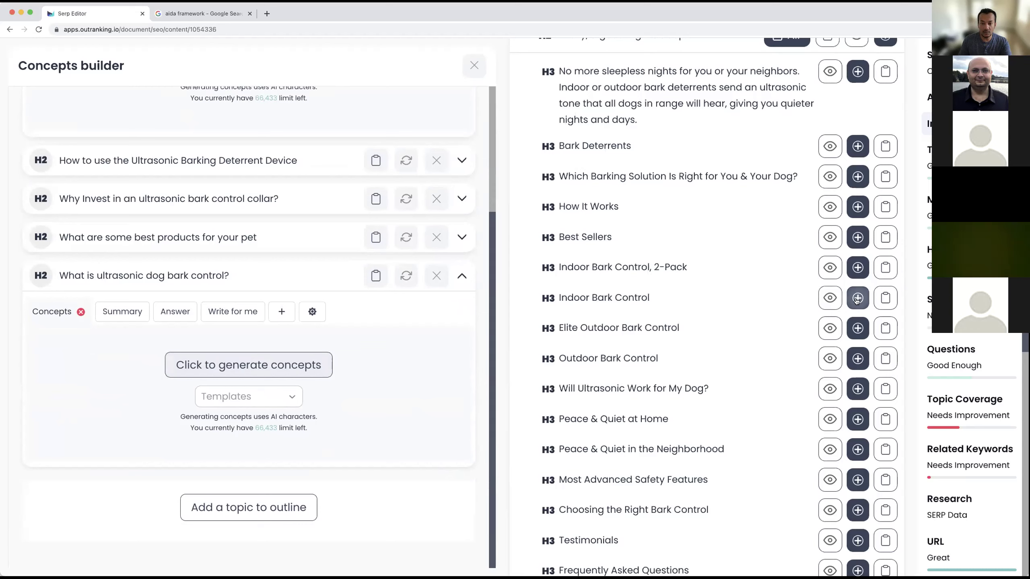
pyautogui.click(858, 358)
pyautogui.moveTo(313, 496)
pyautogui.mouseDown()
pyautogui.moveTo(322, 413)
pyautogui.moveTo(309, 484)
pyautogui.mouseUp()
pyautogui.moveTo(306, 530); pyautogui.dragTo(316, 466)
pyautogui.scroll(-3, 341, 465)
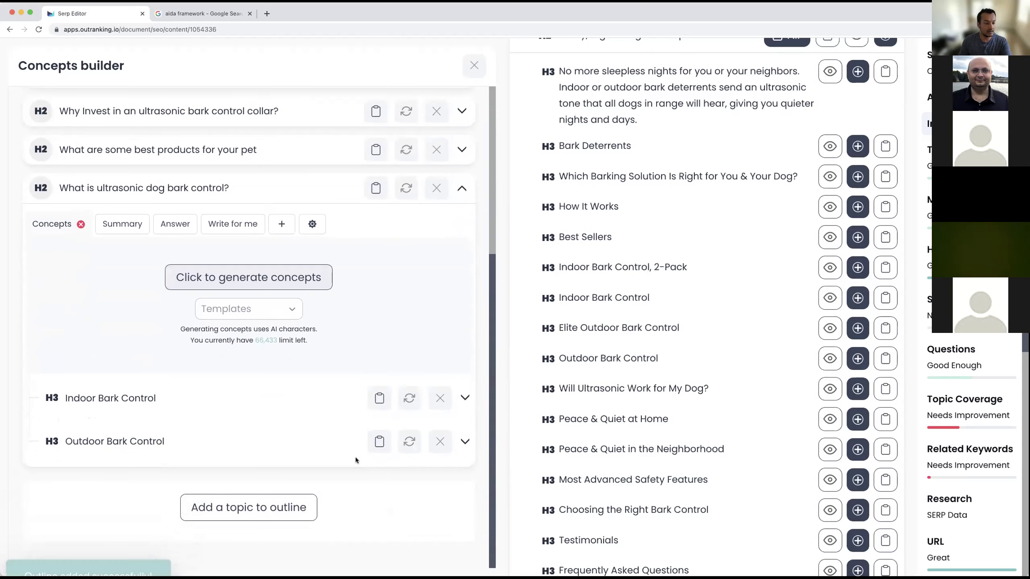
pyautogui.scroll(-2, 726, 451)
pyautogui.scroll(-5, 726, 451)
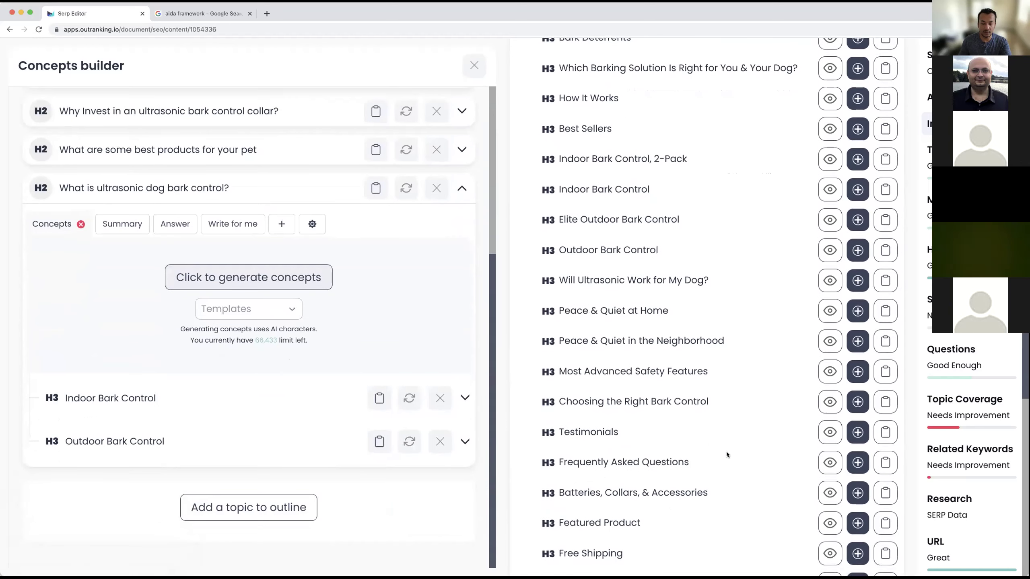
pyautogui.scroll(-3, 725, 454)
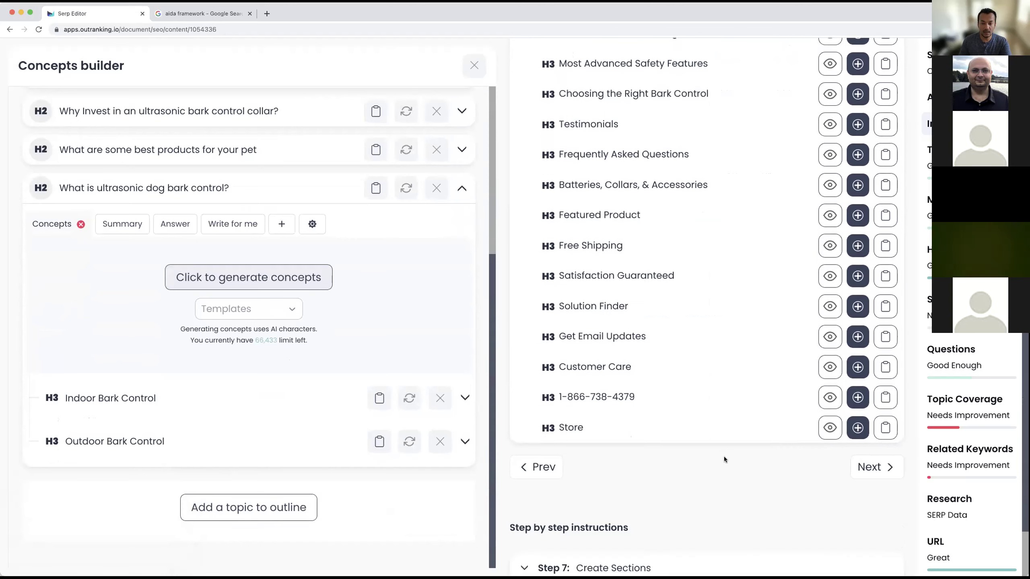
pyautogui.scroll(12, 723, 455)
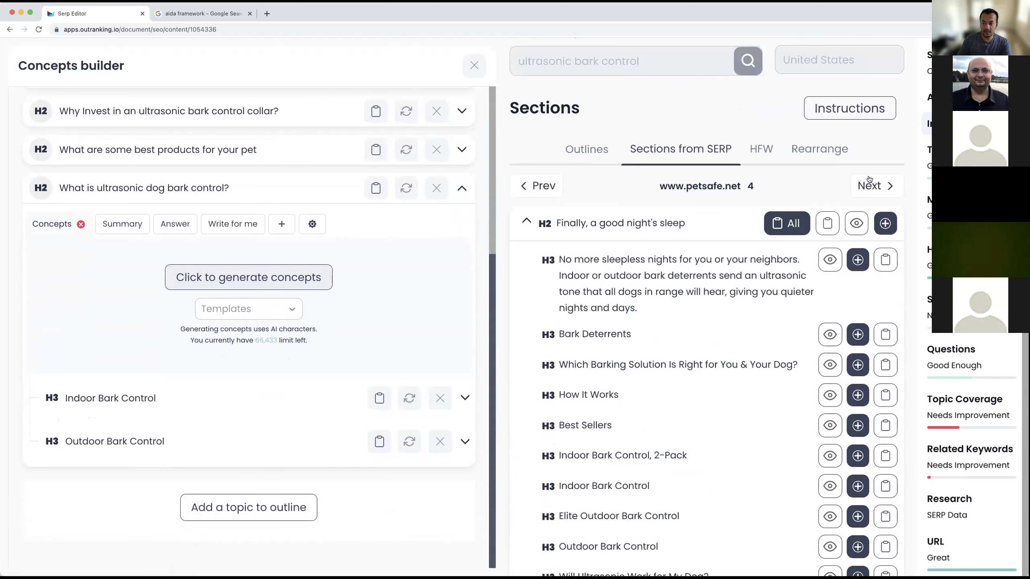
pyautogui.click(871, 186)
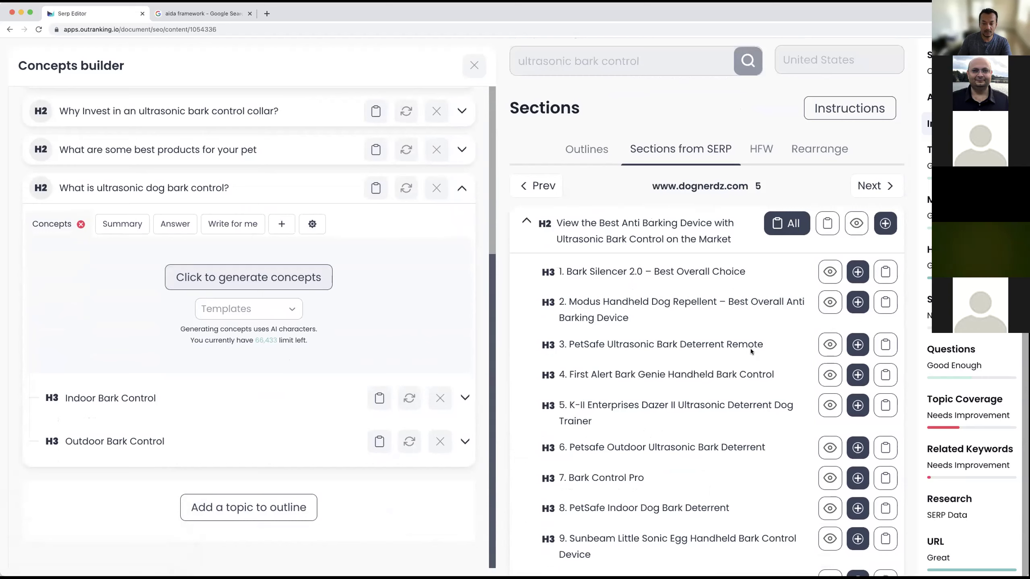
pyautogui.scroll(-3, 731, 381)
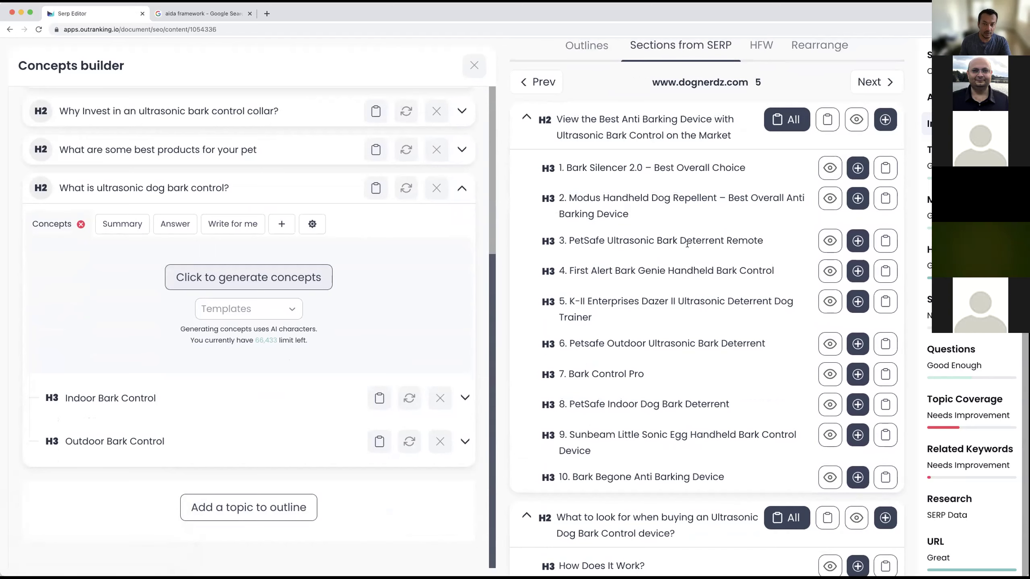
pyautogui.scroll(2, 656, 230)
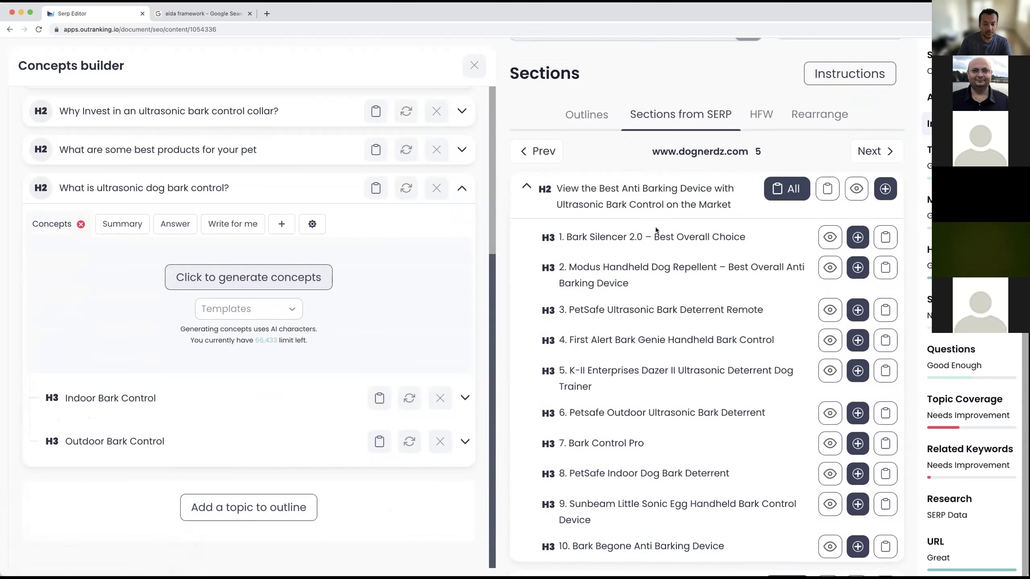
pyautogui.scroll(-1, 656, 230)
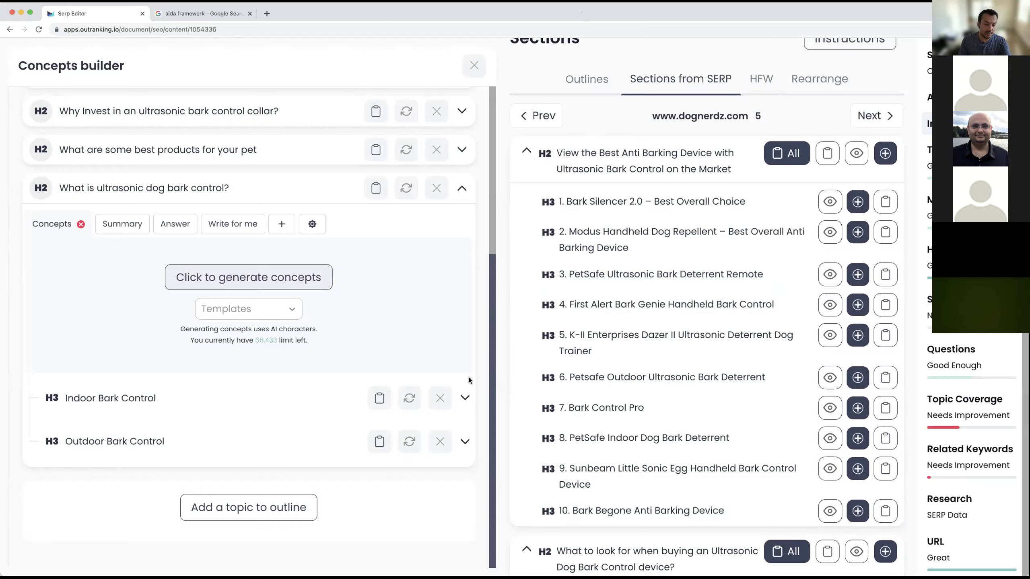
pyautogui.click(189, 398)
pyautogui.click(301, 500)
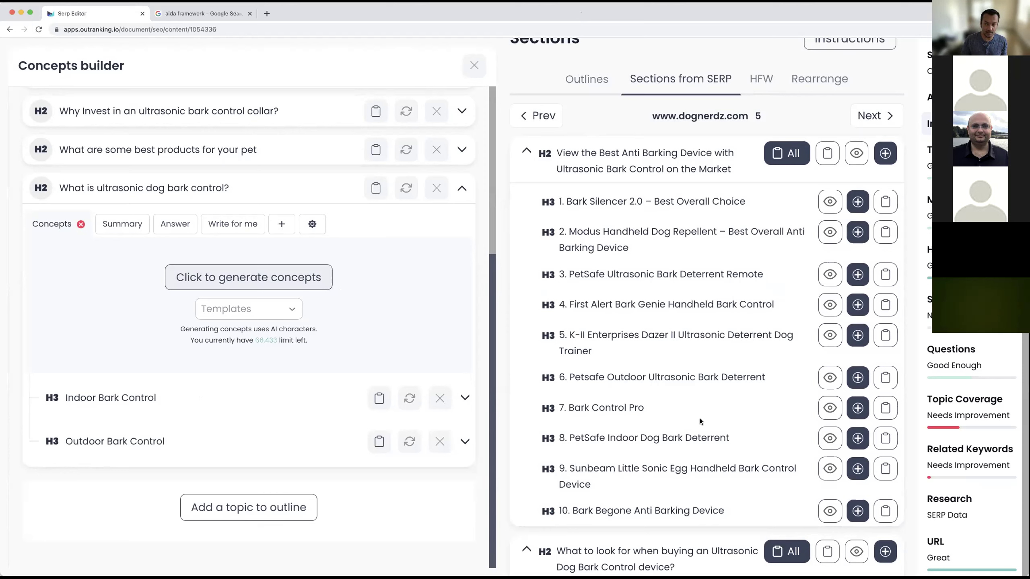
pyautogui.scroll(-2, 742, 425)
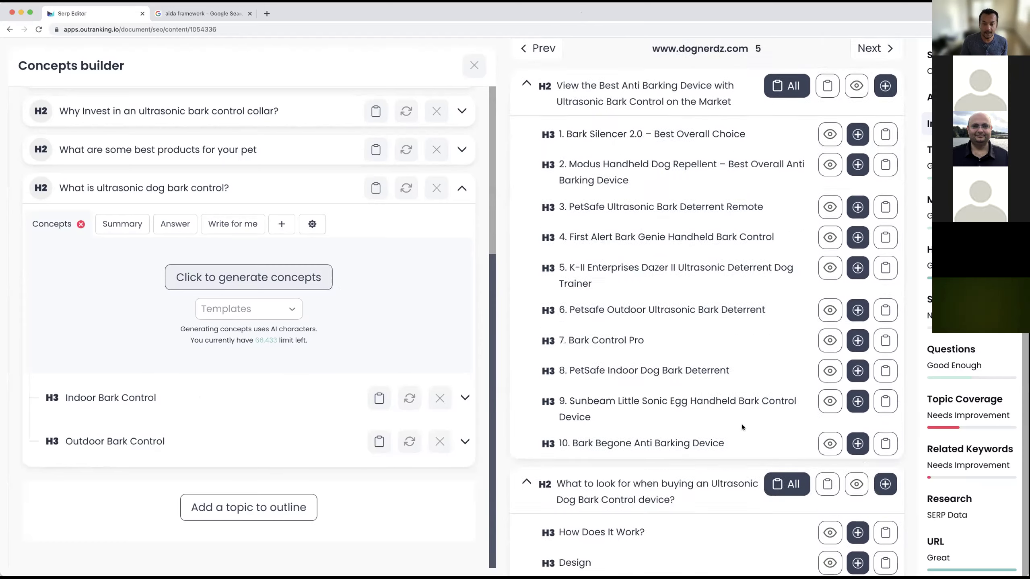
pyautogui.scroll(4, 899, 304)
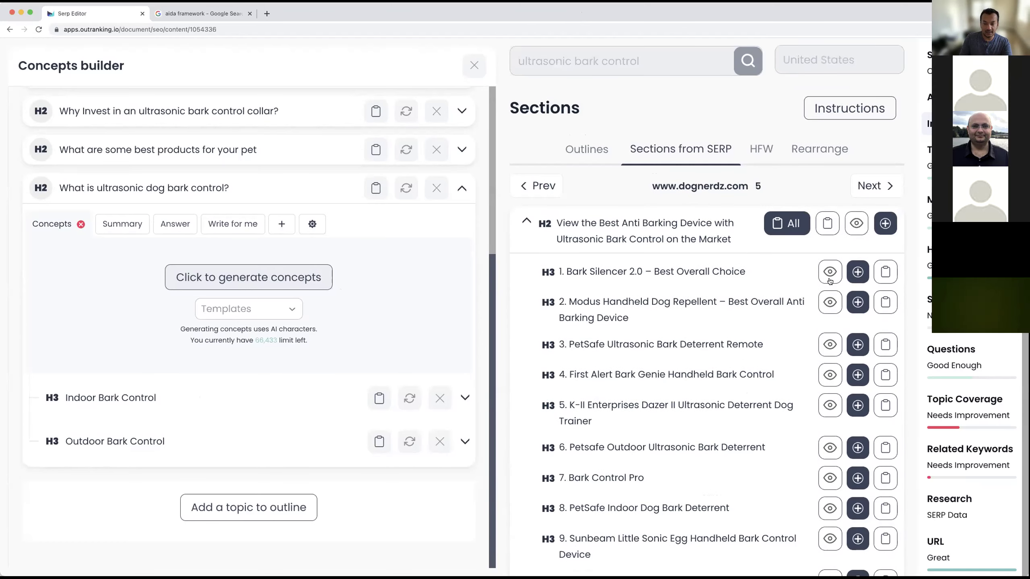
# - Filter the high-frequency-word (HFW) section headings by "petsafe" and look through the matching headings
pyautogui.click(759, 150)
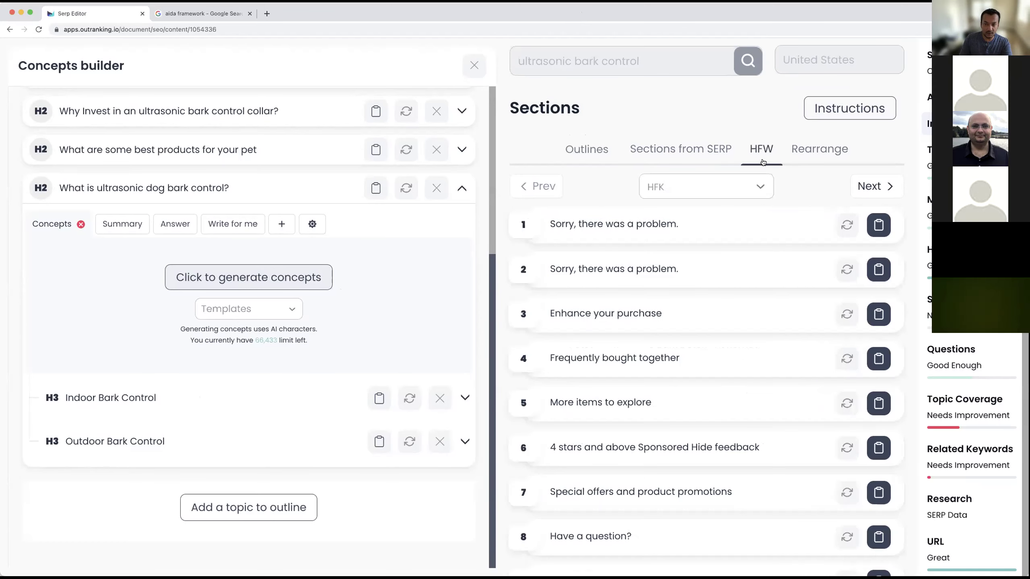
pyautogui.click(762, 189)
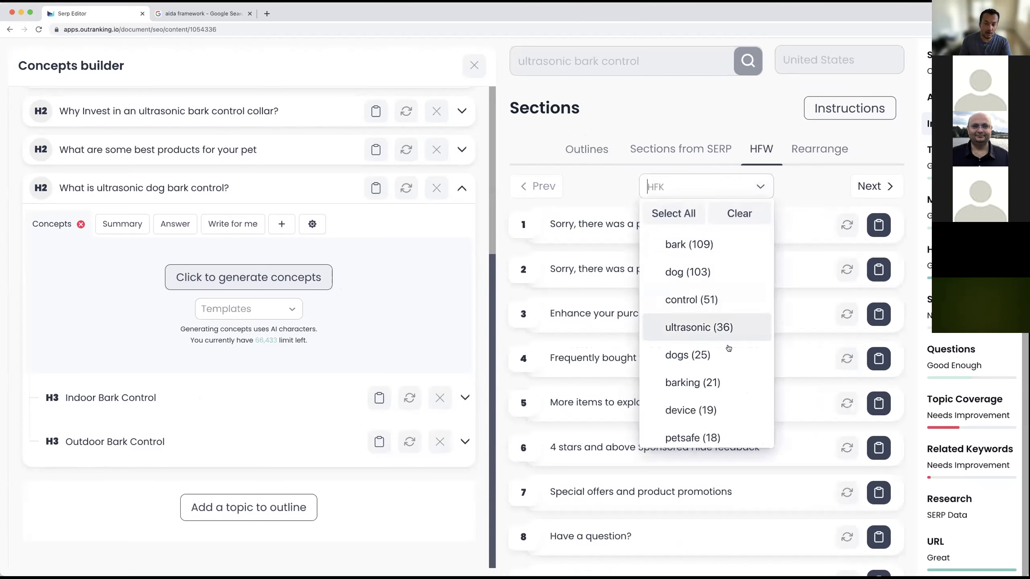
pyautogui.scroll(-3, 713, 373)
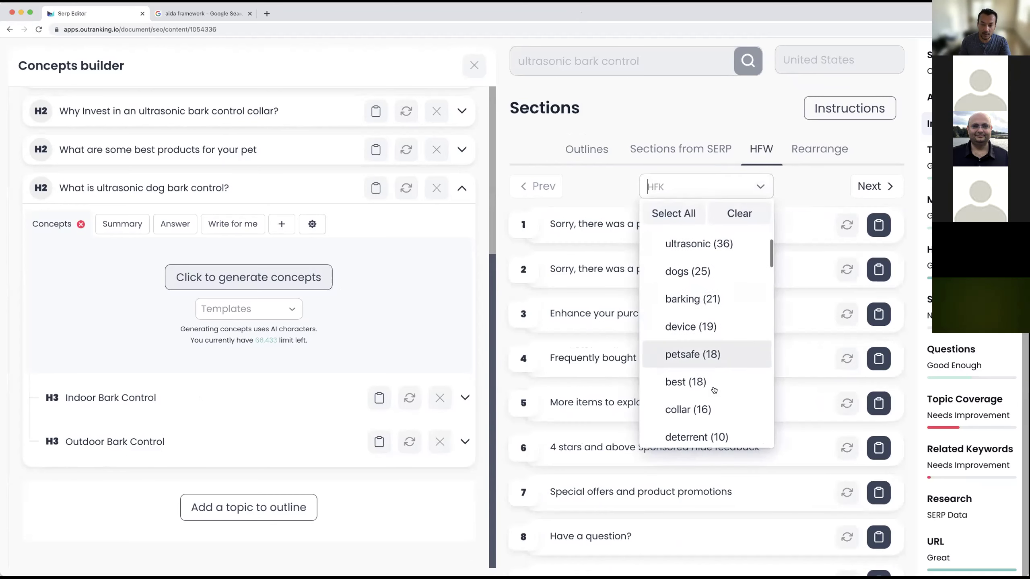
pyautogui.click(685, 356)
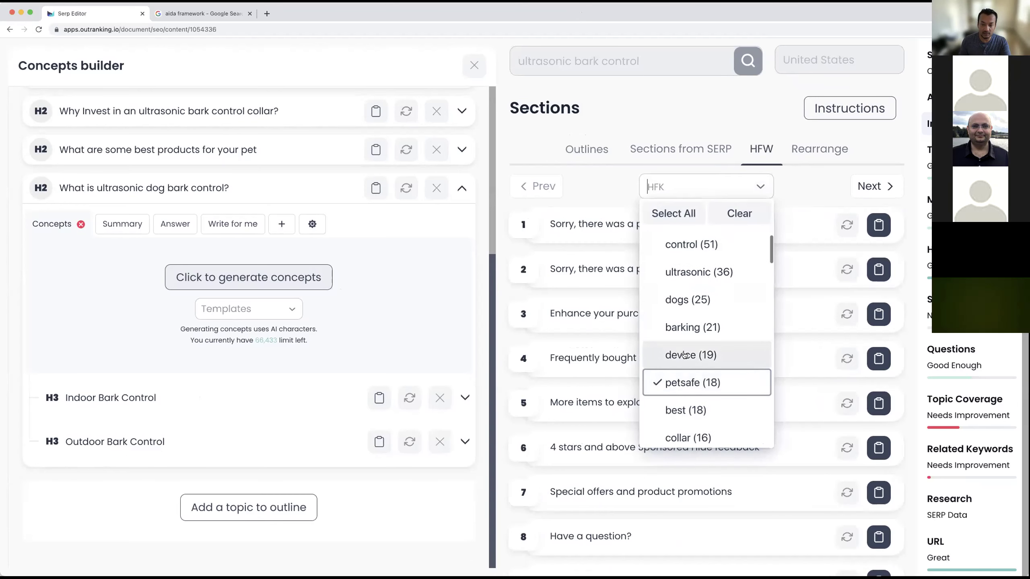
pyautogui.click(824, 177)
pyautogui.scroll(-2, 758, 266)
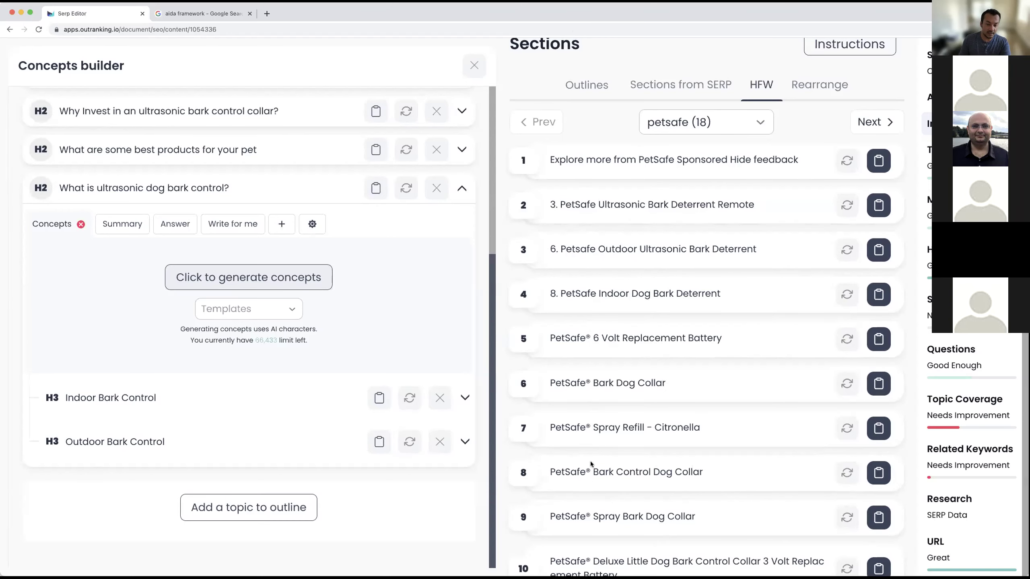
pyautogui.moveTo(587, 472); pyautogui.dragTo(542, 470)
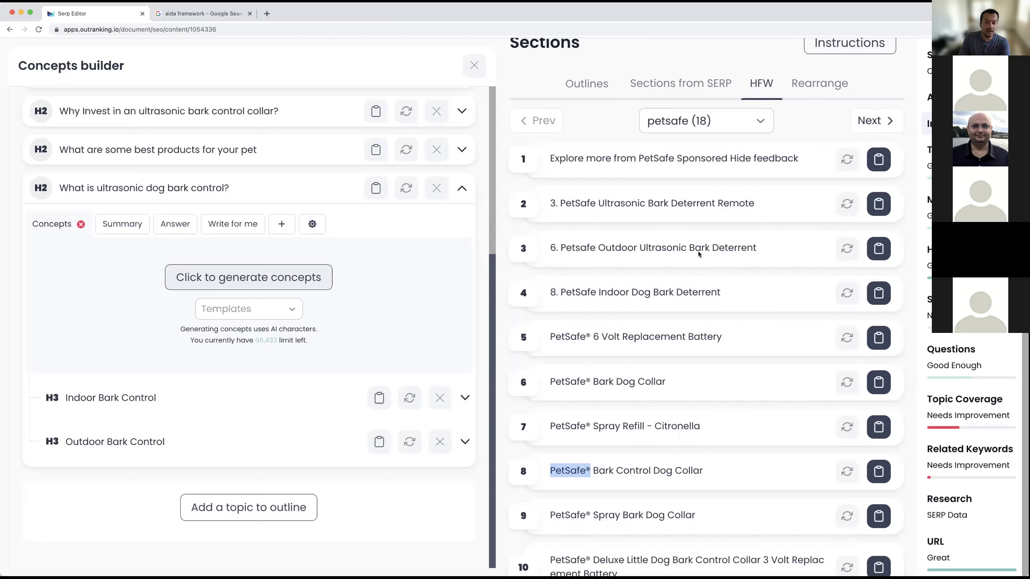
# - Add "train" to the keyword filter of the HFW headings
pyautogui.click(762, 123)
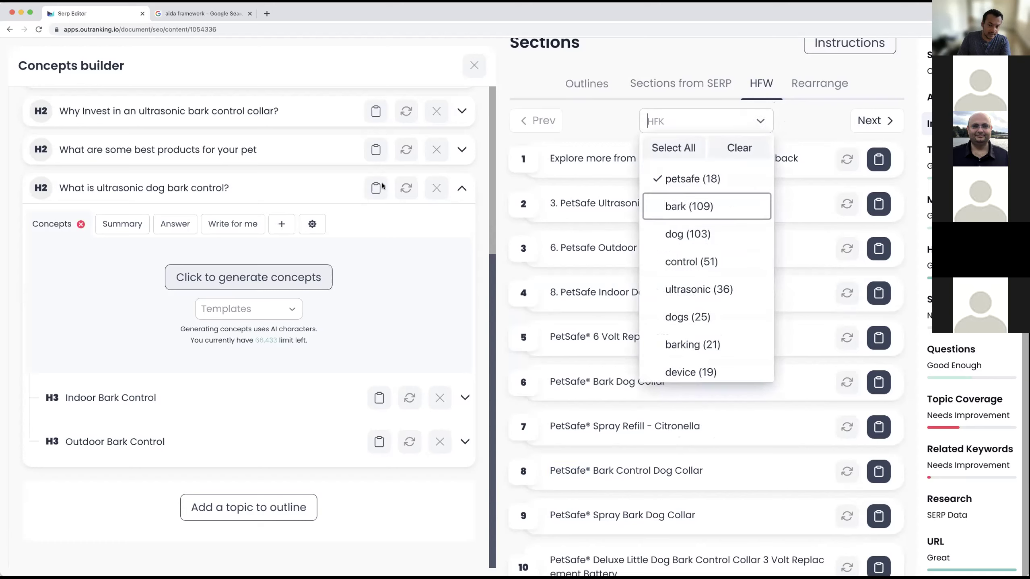
pyautogui.scroll(-5, 700, 331)
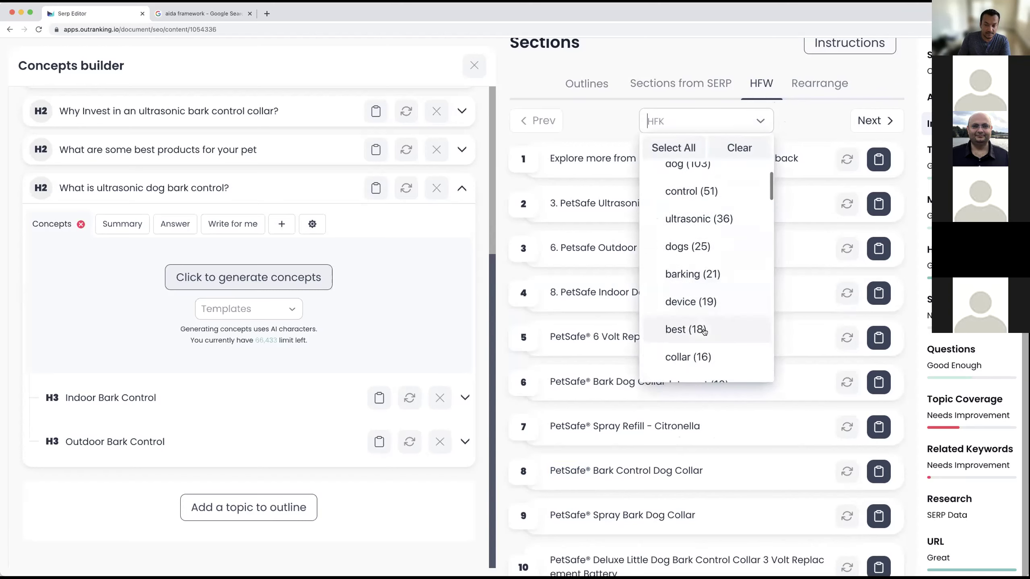
pyautogui.click(704, 333)
pyautogui.click(800, 136)
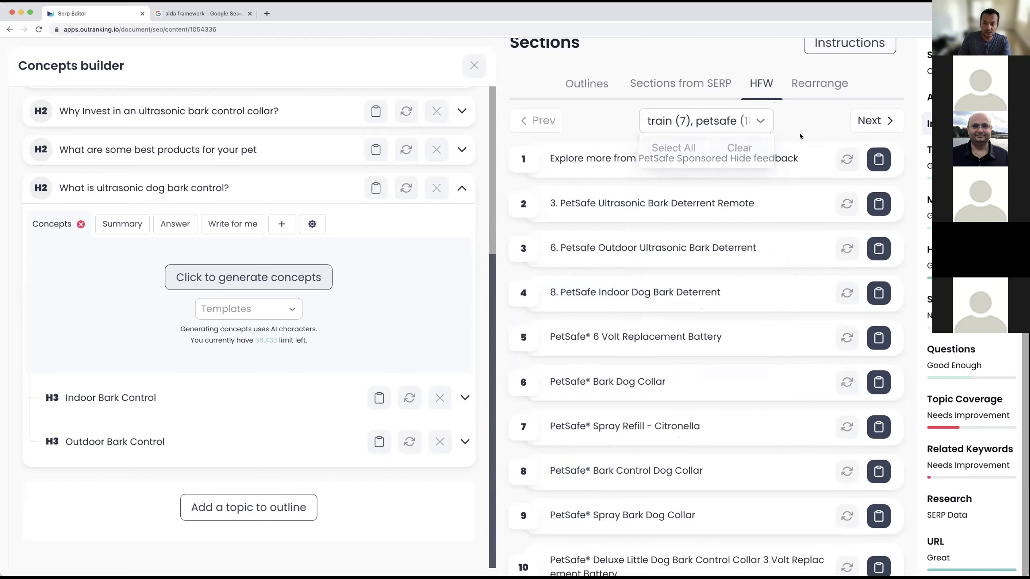
# - Clear the keyword filter, filter the HFW headings by "control" instead and examine the headings for section ideas
pyautogui.click(766, 122)
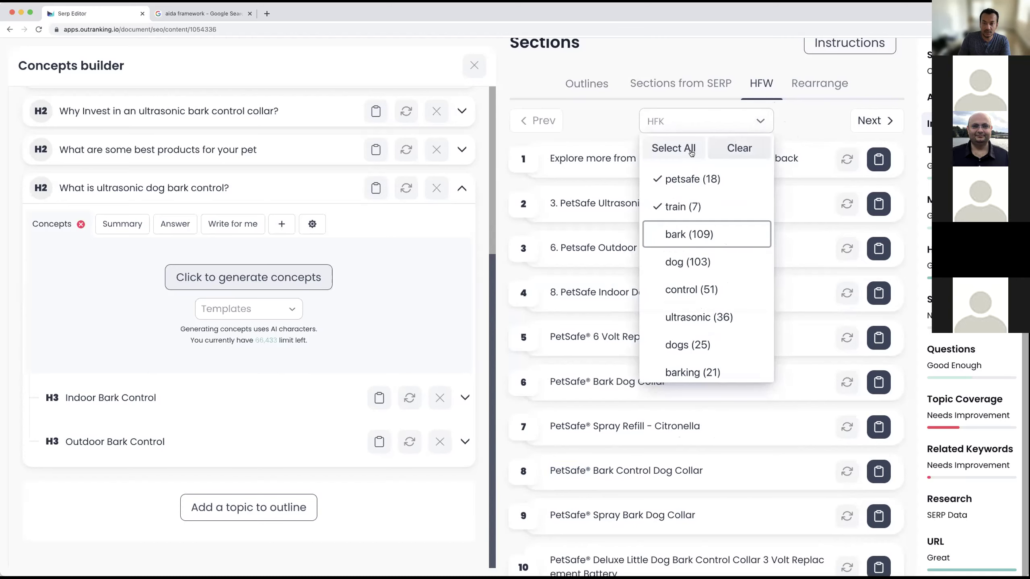
pyautogui.click(739, 148)
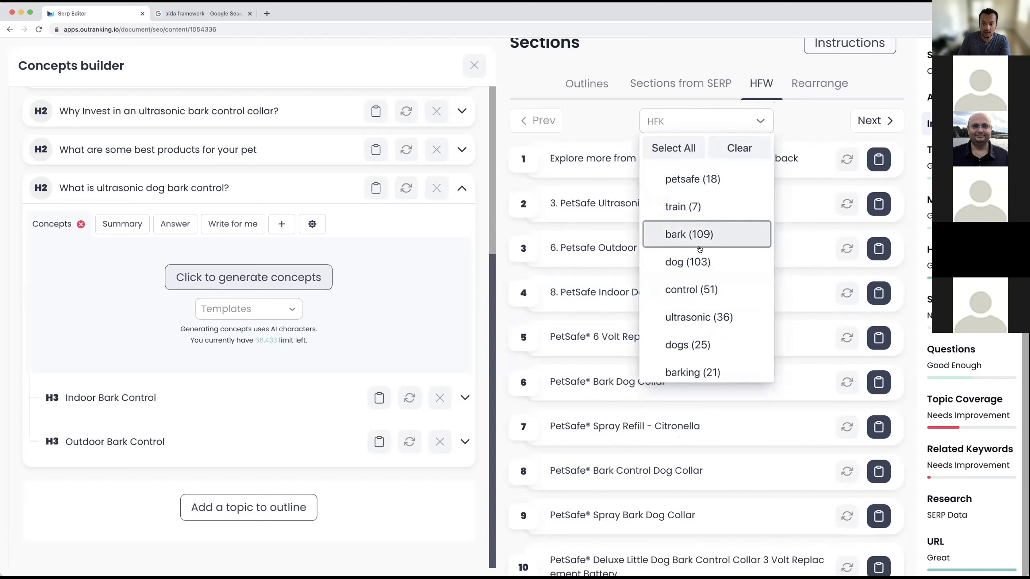
pyautogui.click(702, 289)
pyautogui.click(792, 121)
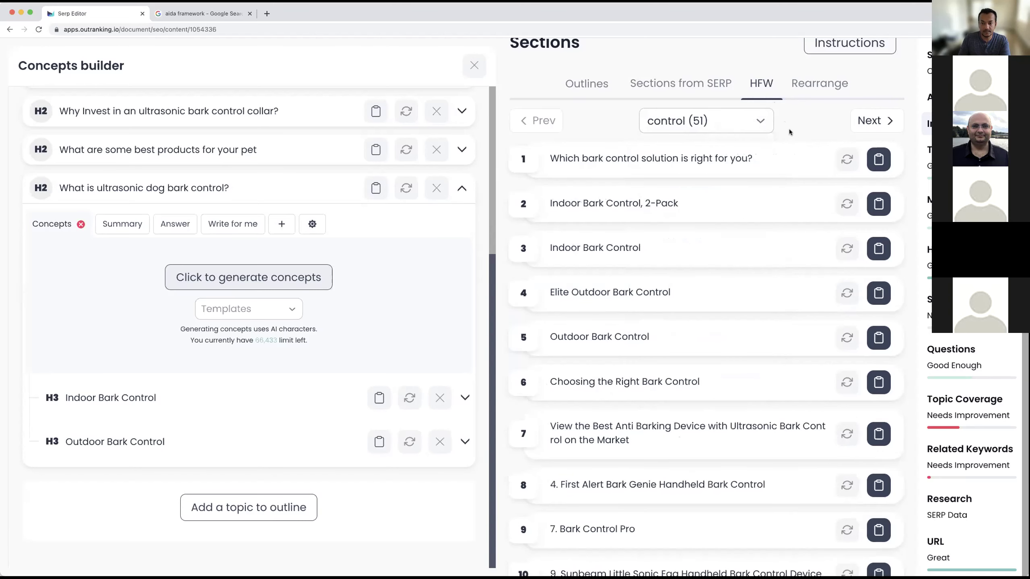
pyautogui.scroll(-1, 706, 261)
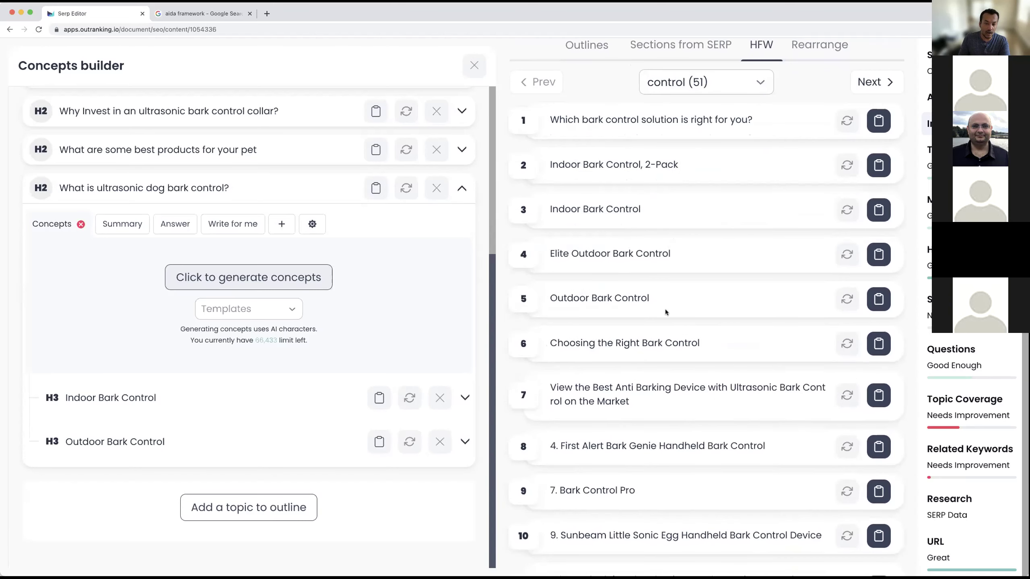
pyautogui.scroll(-2, 703, 374)
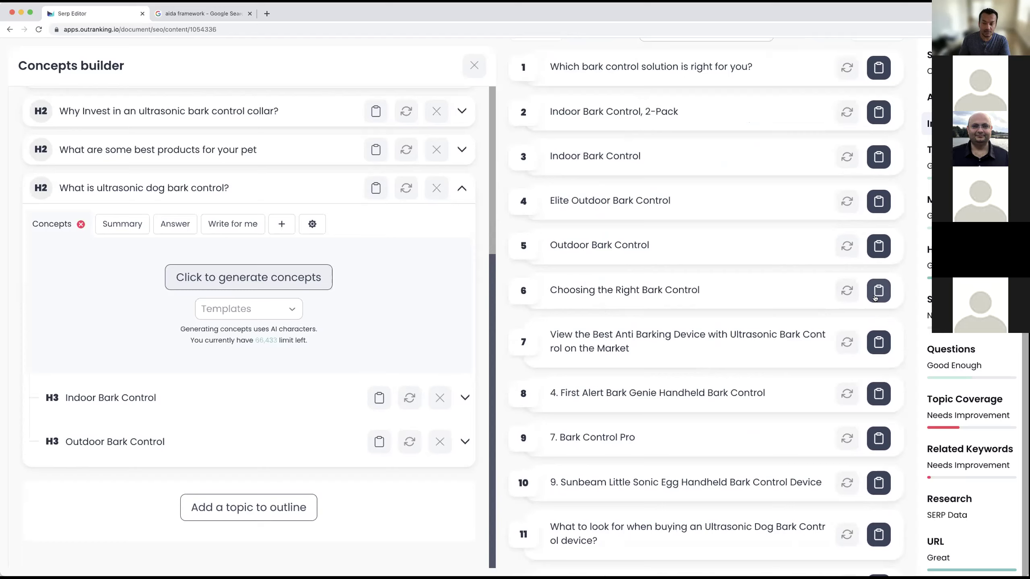
pyautogui.doubleClick(692, 287)
pyautogui.click(714, 289)
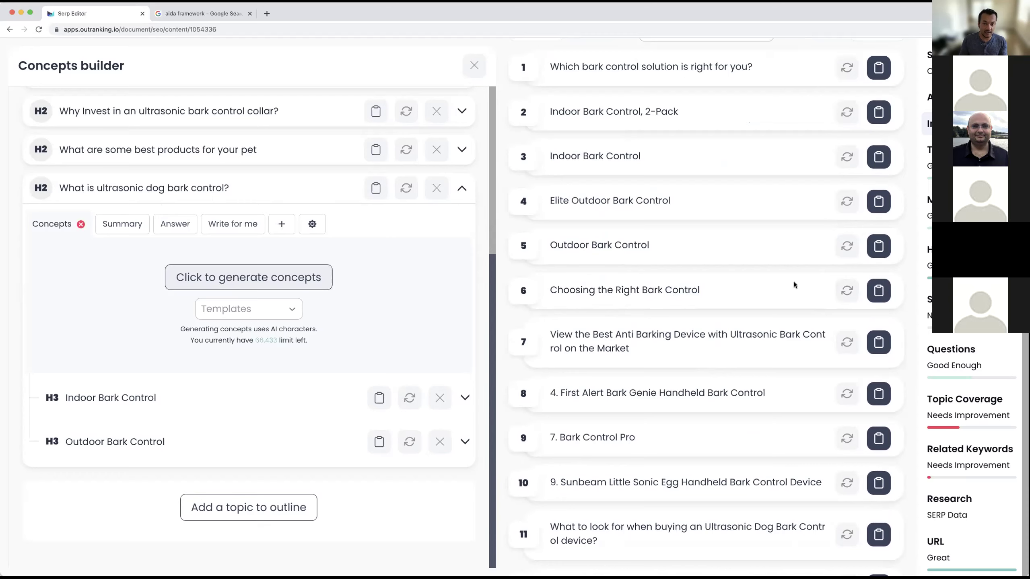
pyautogui.scroll(4, 793, 284)
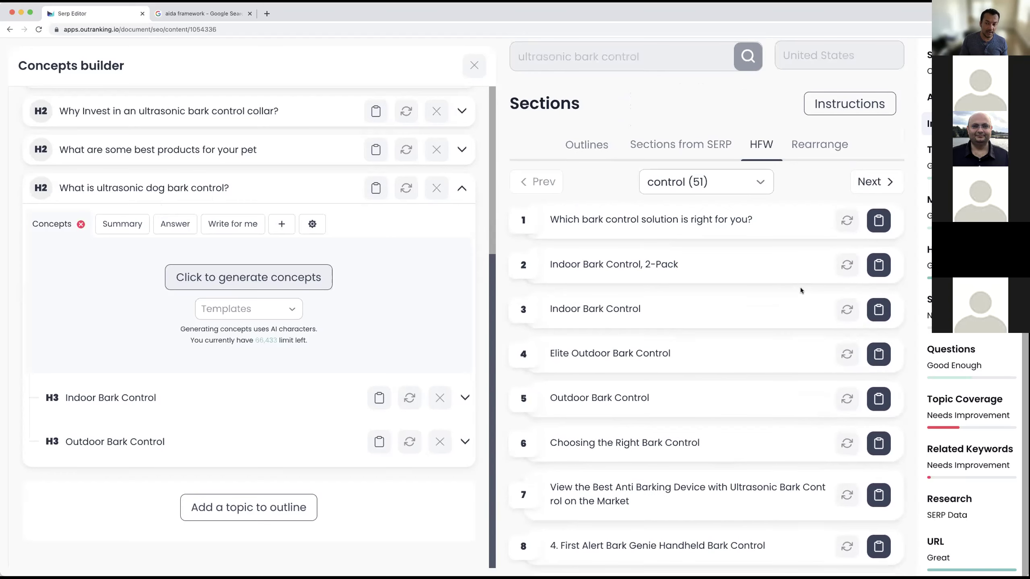
# - Add the Google questions "Does the anti barking device really work?", "Does ultrasonic bark control really work?" and "Are ultrasonic bark devices cruel?" to the outline
pyautogui.click(973, 367)
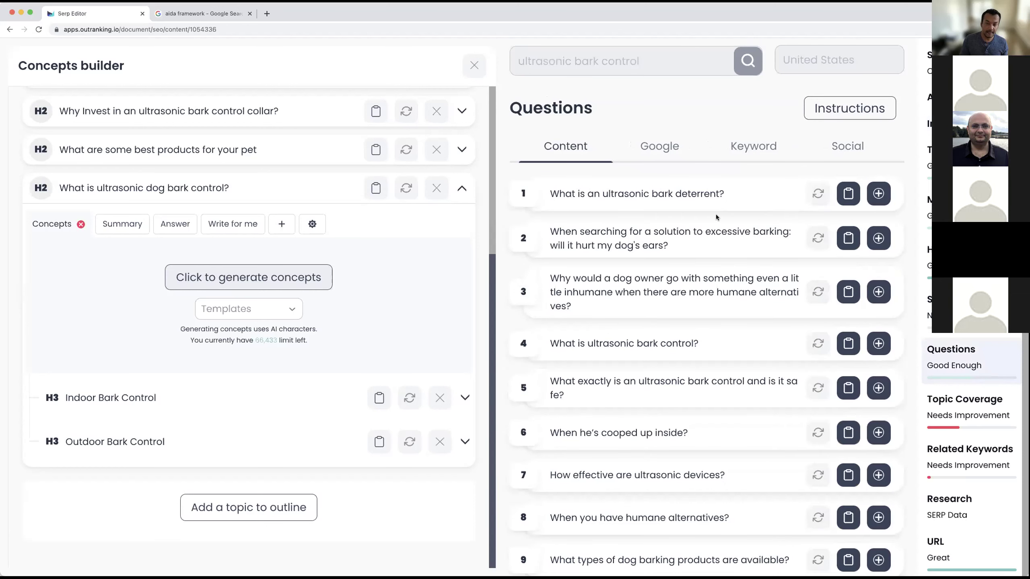
pyautogui.click(659, 149)
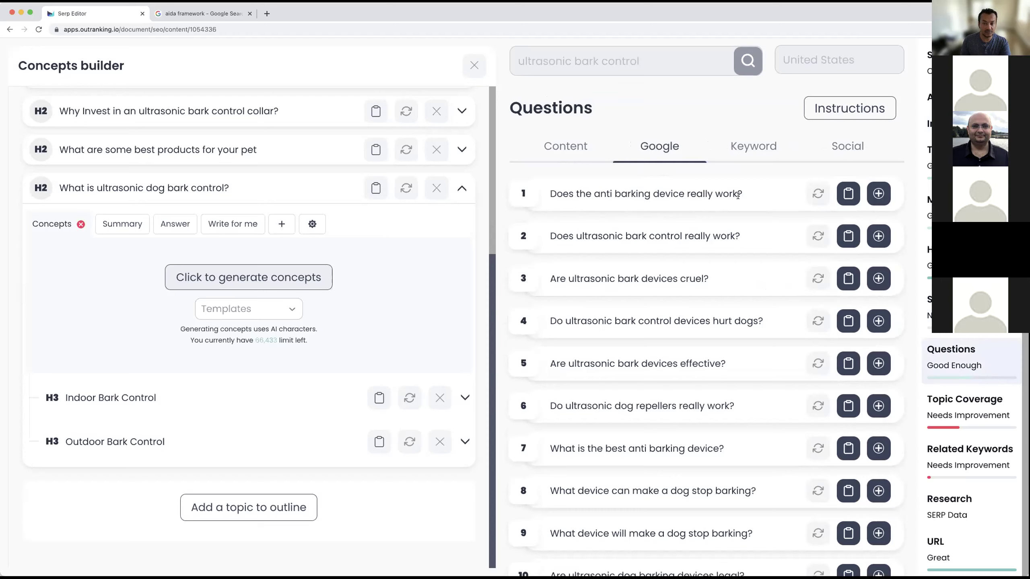
pyautogui.click(878, 193)
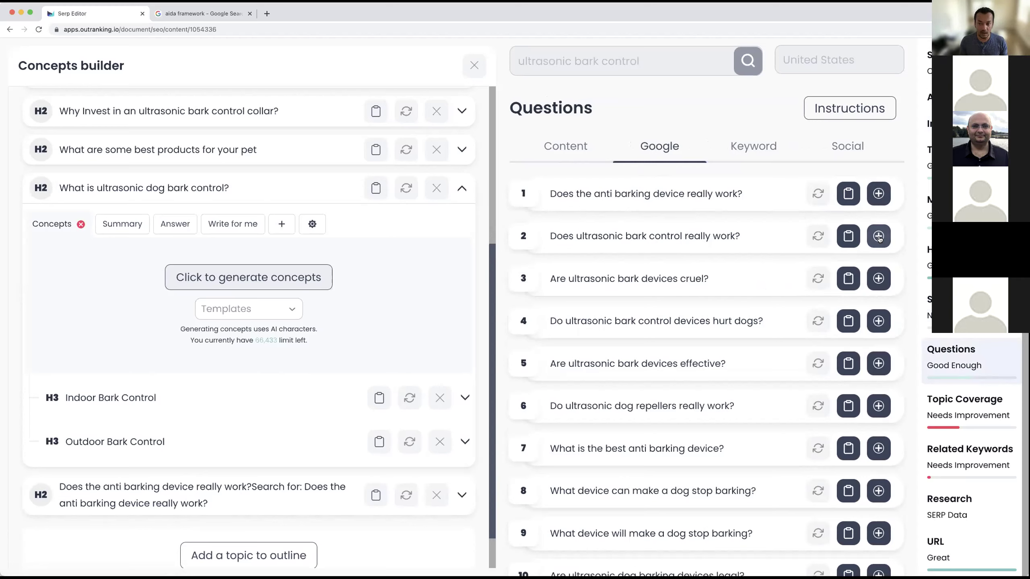
pyautogui.click(879, 237)
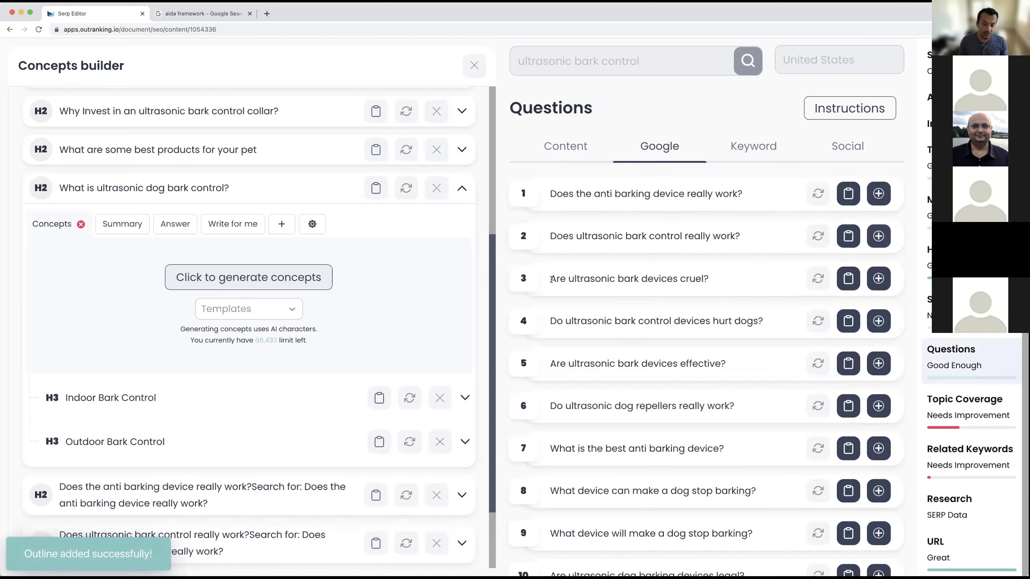
pyautogui.moveTo(549, 280); pyautogui.dragTo(717, 289)
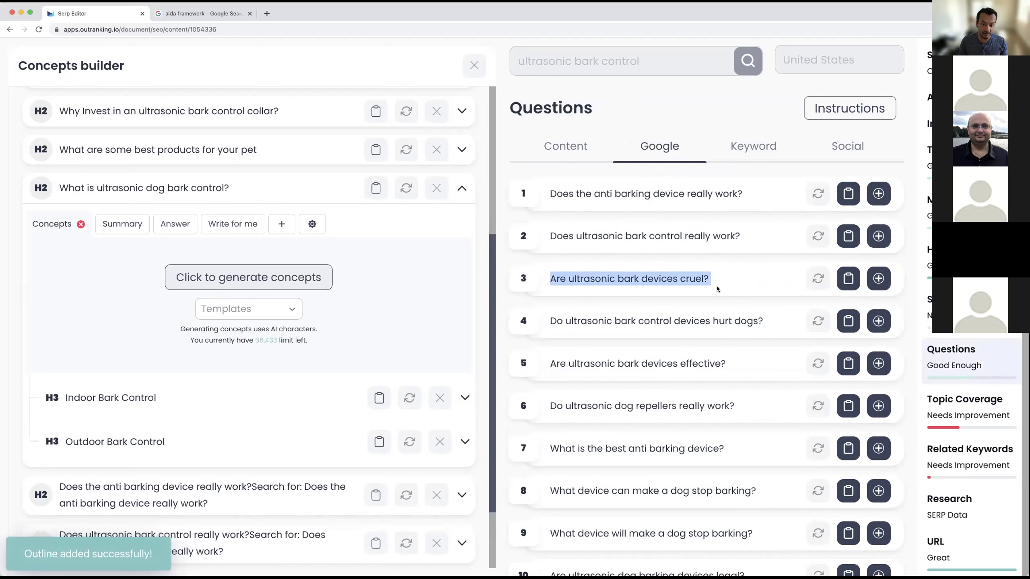
pyautogui.click(878, 279)
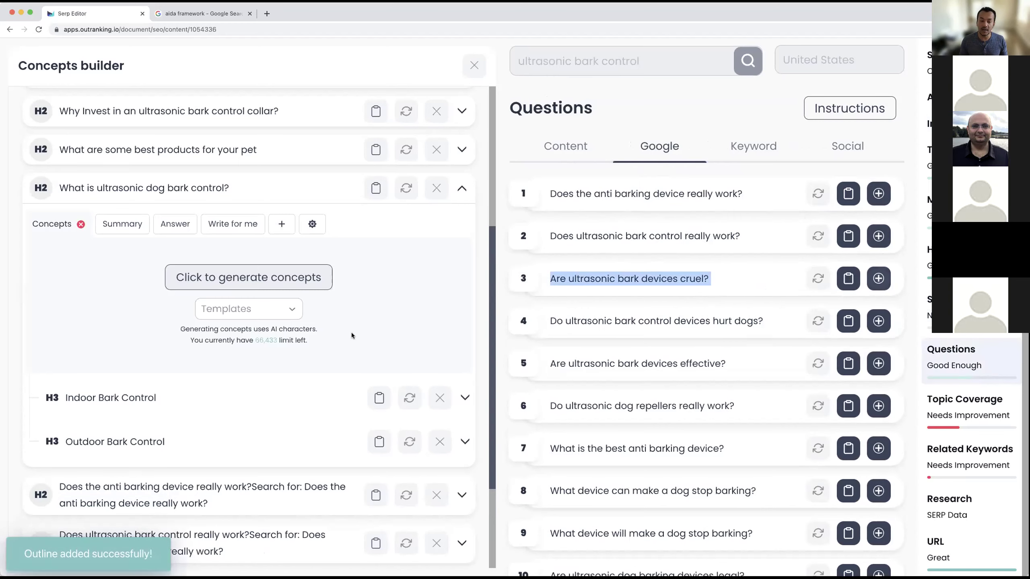
# - Add a new H2 topic titled "FAQ" at the end of the outline and expand it
pyautogui.scroll(-4, 207, 351)
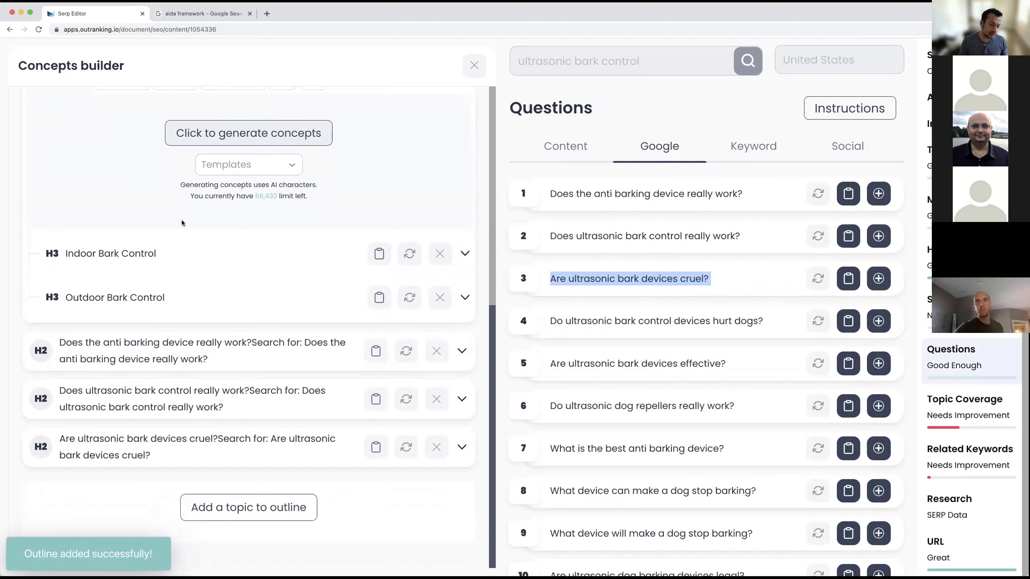
pyautogui.click(218, 514)
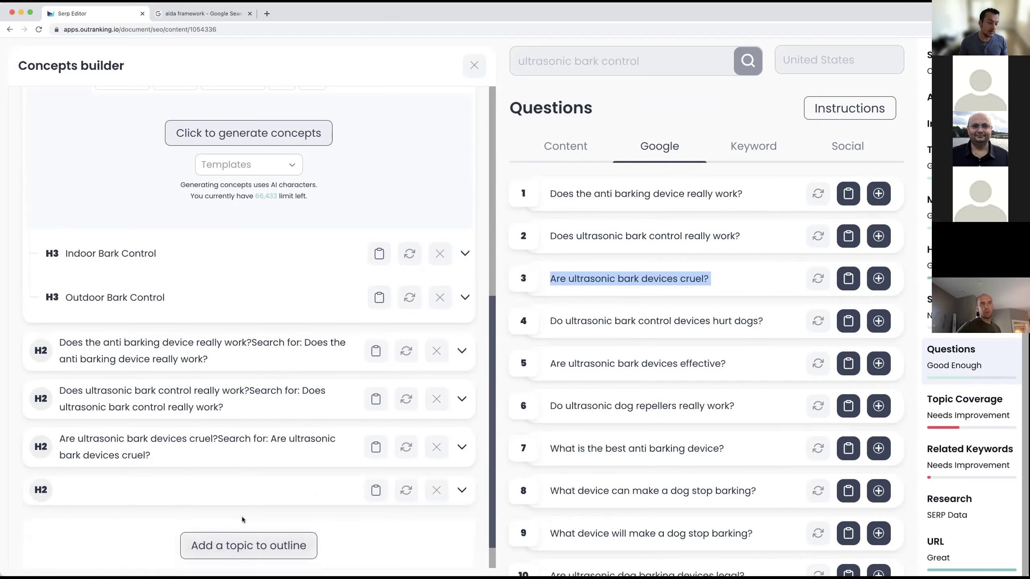
pyautogui.click(215, 490)
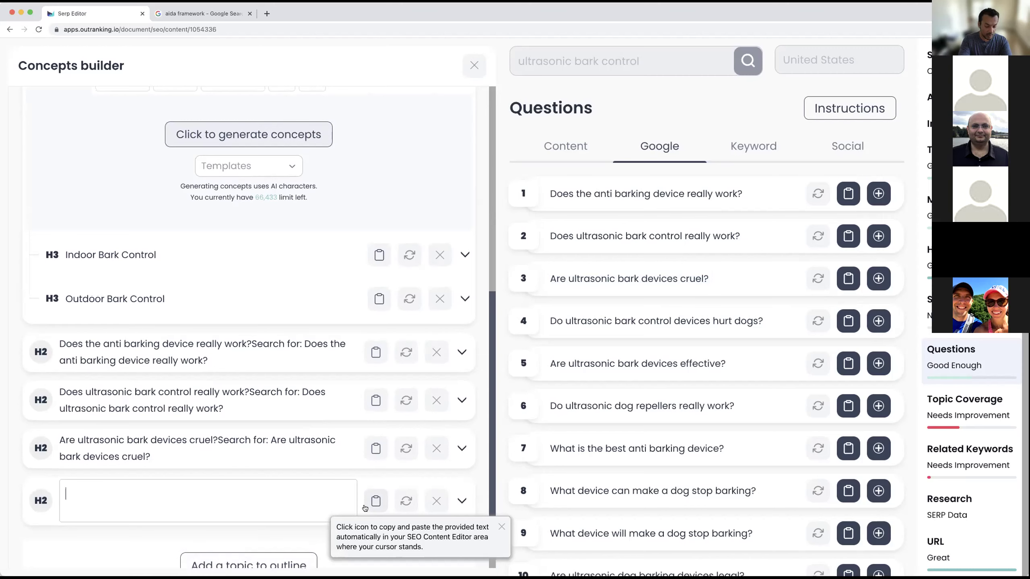
pyautogui.write('FAQ')
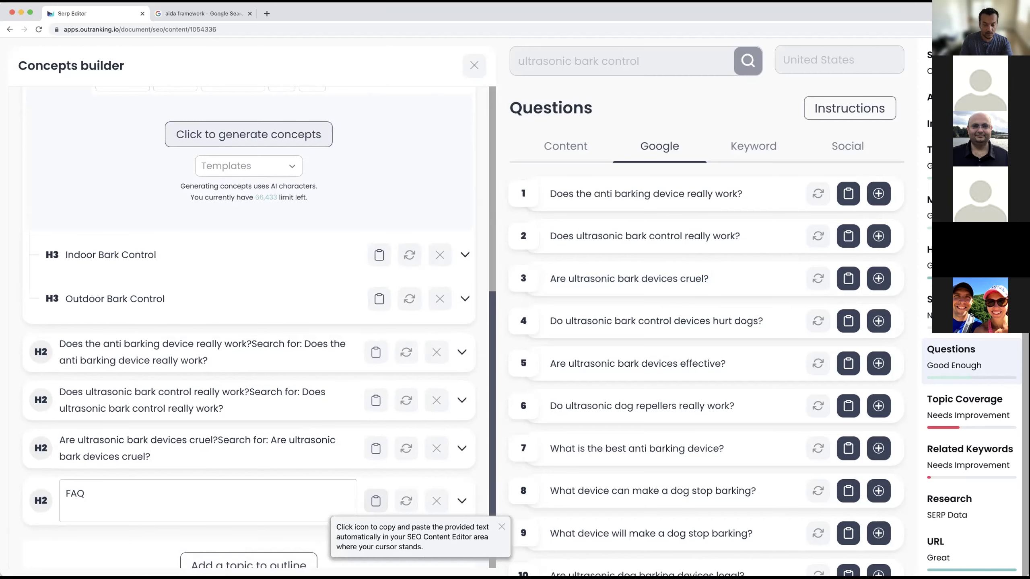
pyautogui.click(461, 490)
pyautogui.click(462, 490)
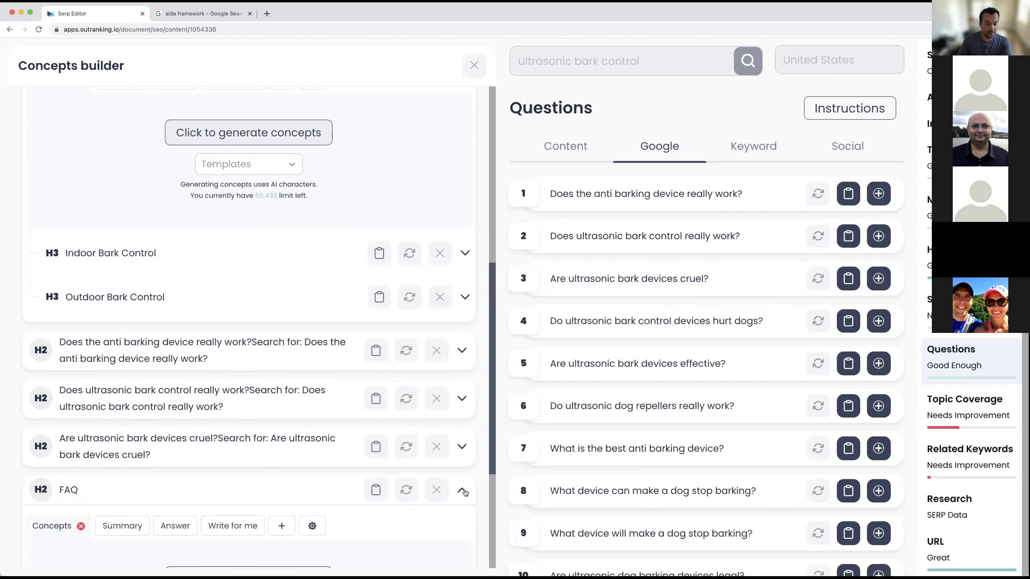
# - Nest the three added Google questions as H3s under the "FAQ" heading and collapse that section
pyautogui.moveTo(220, 221); pyautogui.dragTo(248, 338)
pyautogui.moveTo(228, 129); pyautogui.dragTo(261, 335)
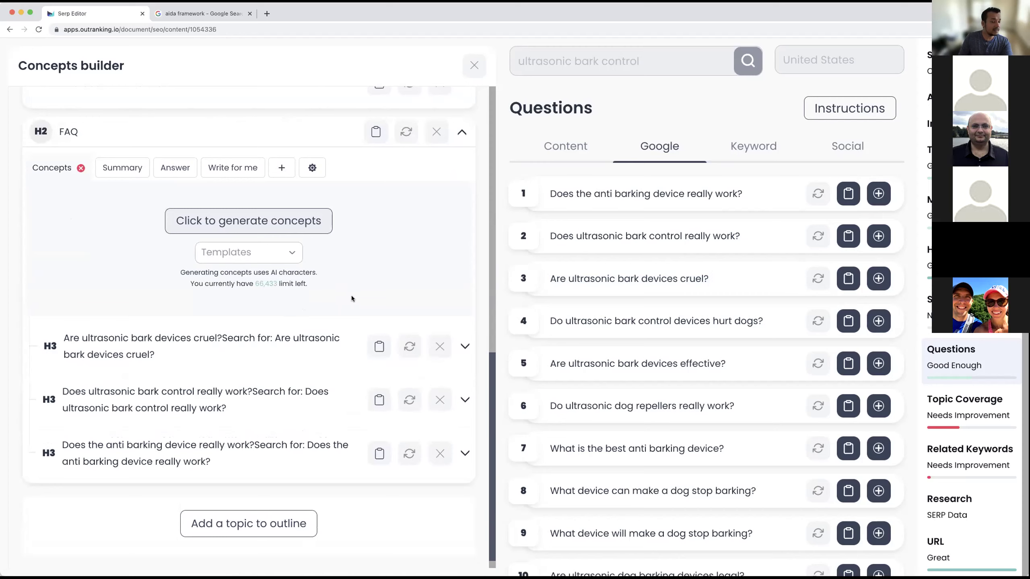
pyautogui.click(462, 134)
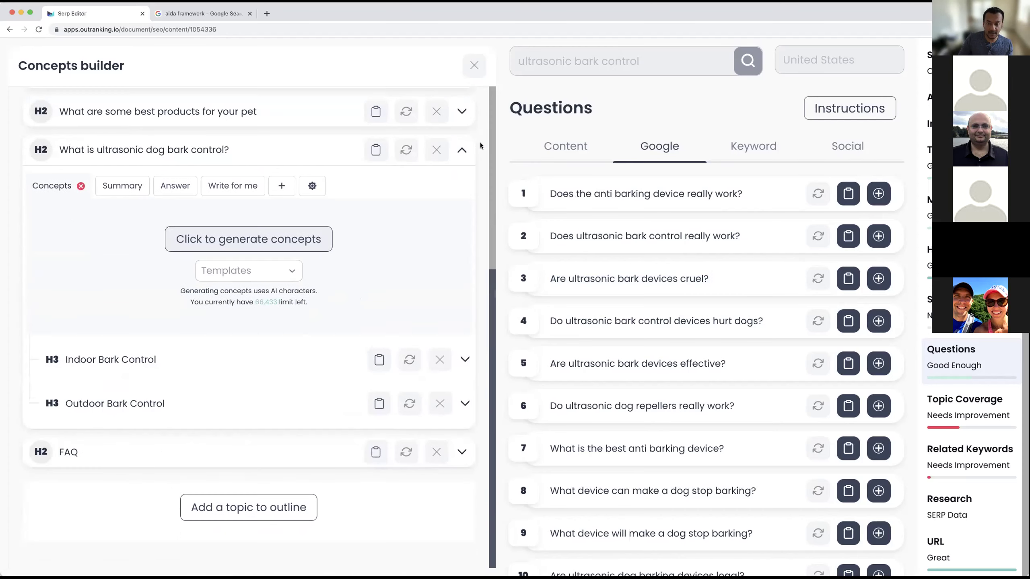
# - Examine the Keyword questions with their search volumes and compare them with the headings already in the outline
pyautogui.click(763, 146)
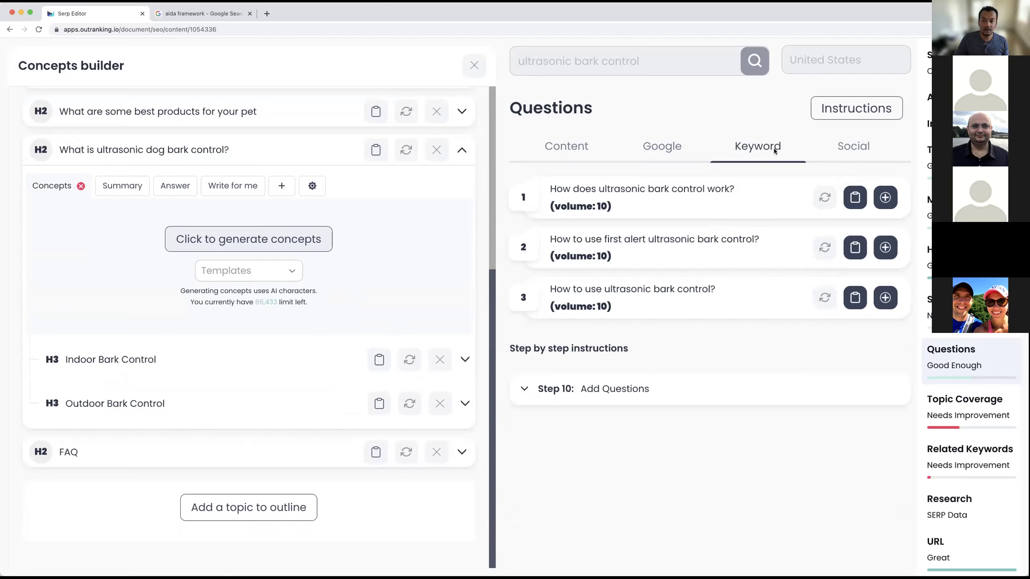
pyautogui.moveTo(612, 208); pyautogui.dragTo(542, 189)
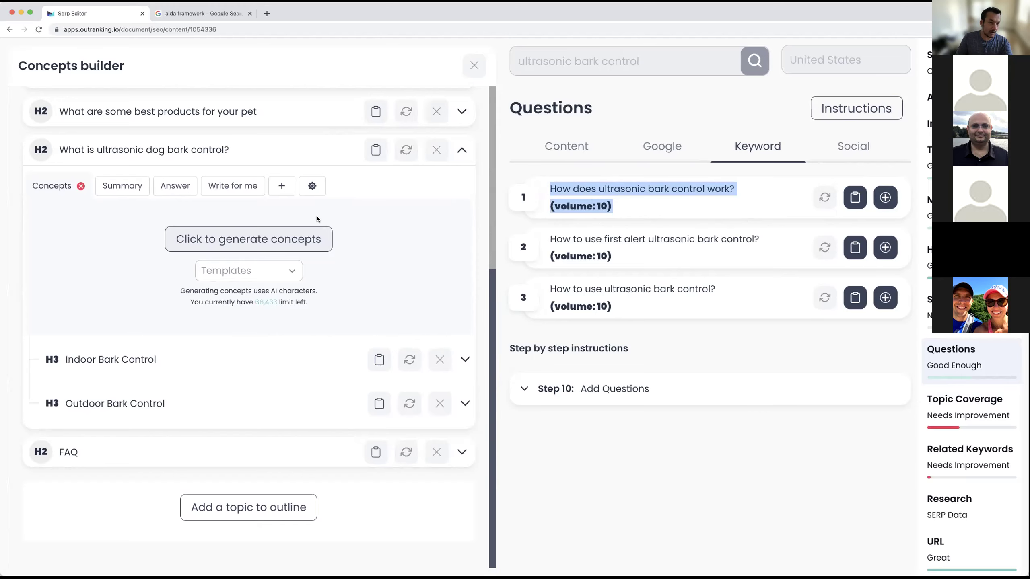
pyautogui.scroll(7, 318, 219)
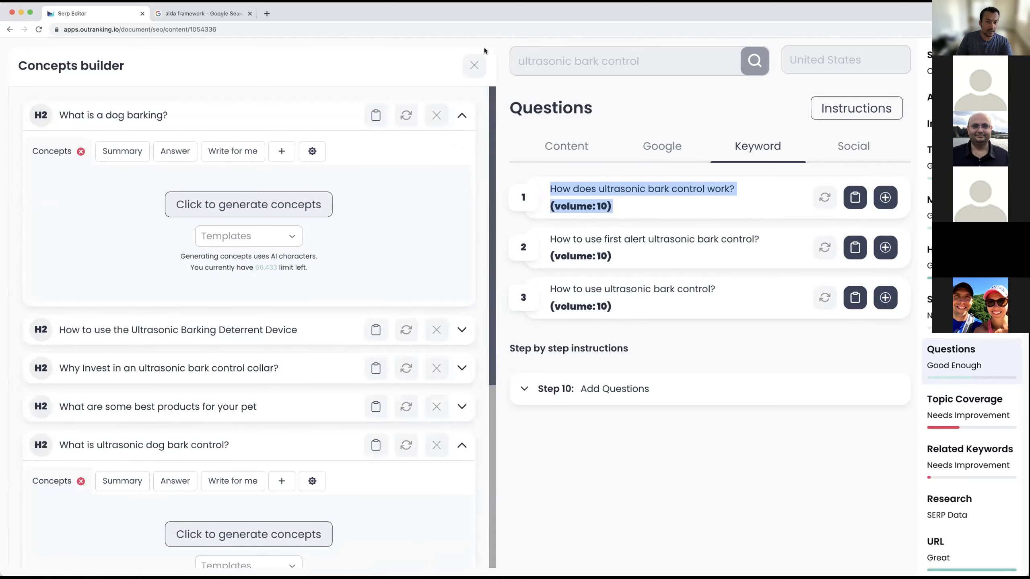
# - Close the Concepts builder, return to the section outlines and review the full outline with the "FAQ" section expanded
pyautogui.click(474, 66)
pyautogui.click(928, 308)
pyautogui.click(587, 150)
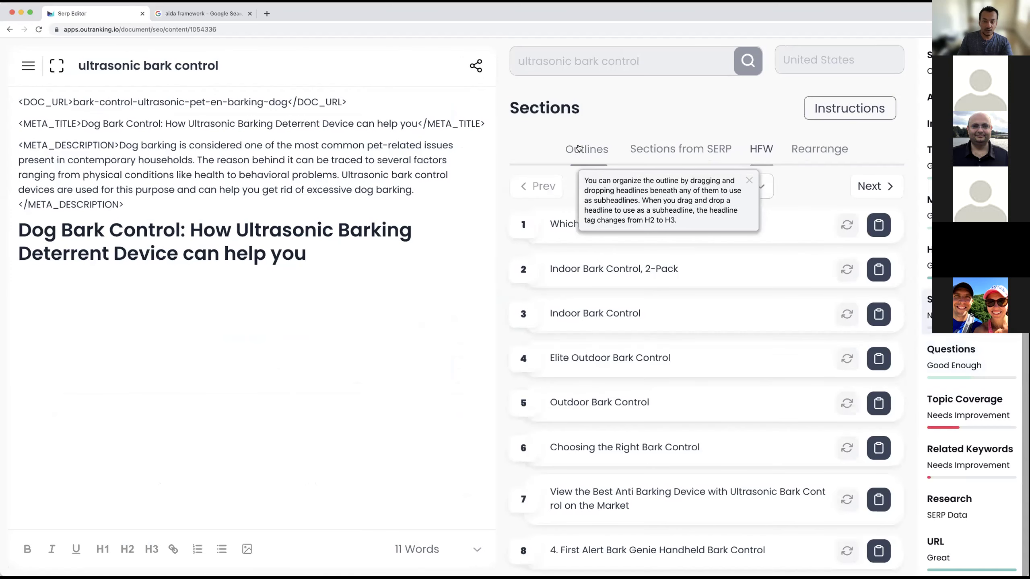
pyautogui.scroll(-4, 779, 339)
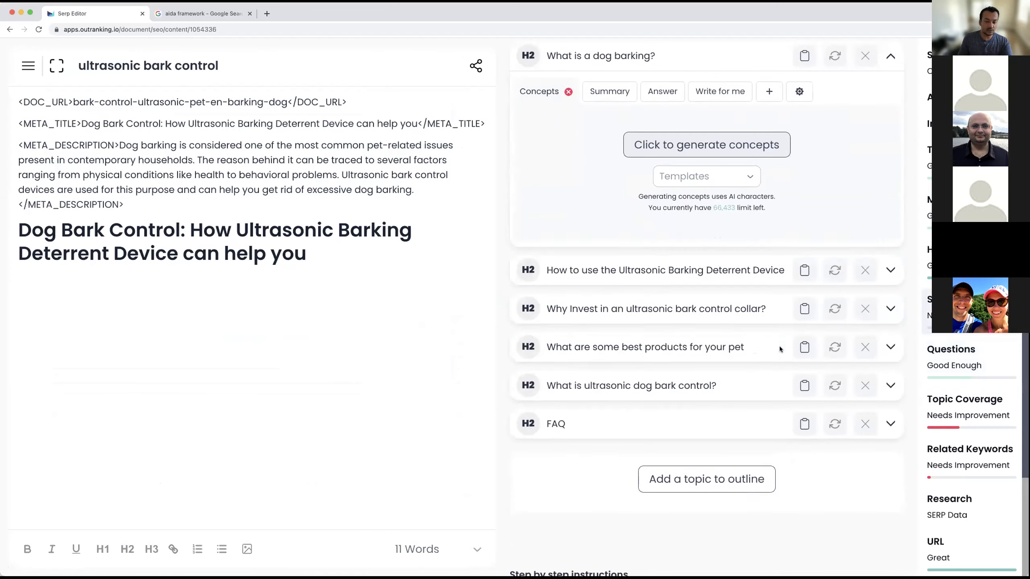
pyautogui.click(890, 416)
pyautogui.scroll(-10, 732, 375)
pyautogui.scroll(14, 733, 375)
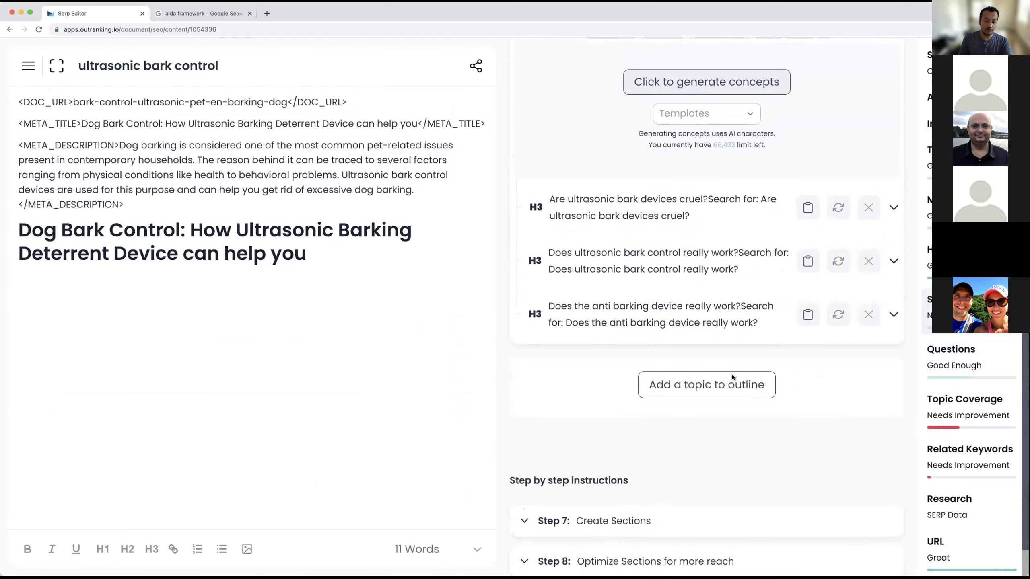
# - Insert the "What is a dog barking?" section below the article title with an AI-generated answer, and collapse it in the outline
pyautogui.scroll(2, 732, 377)
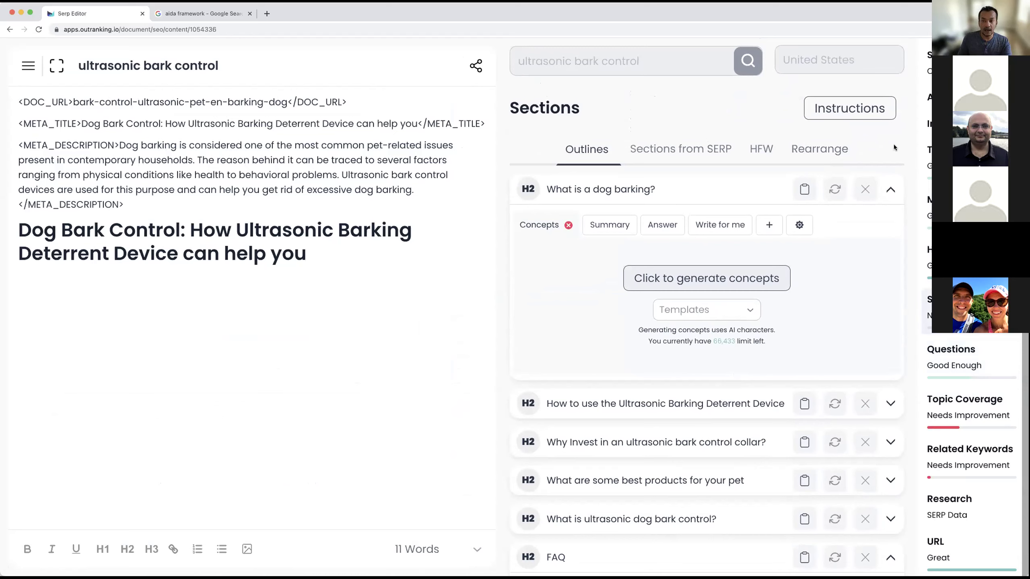
pyautogui.click(317, 248)
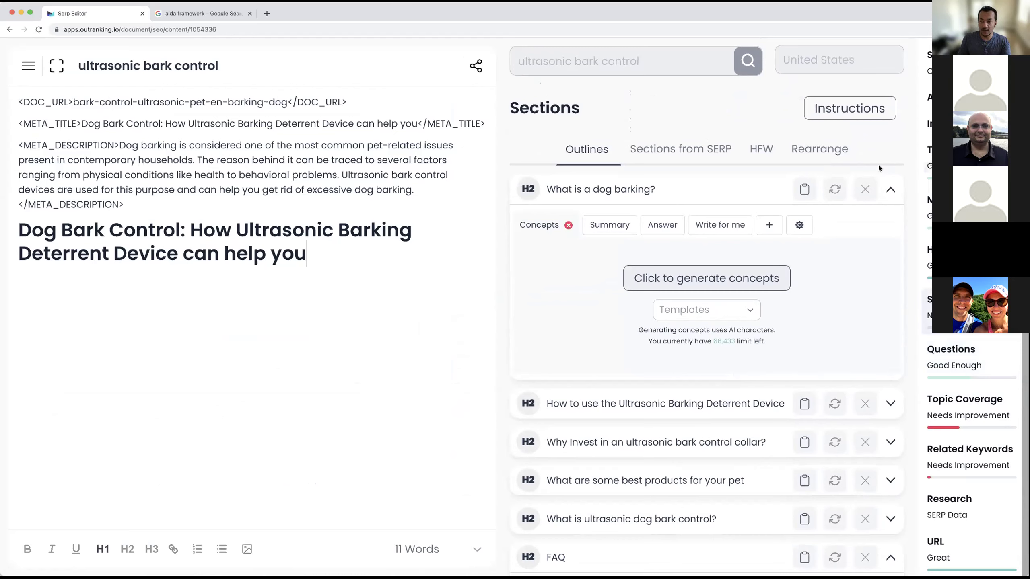
pyautogui.press('Return')
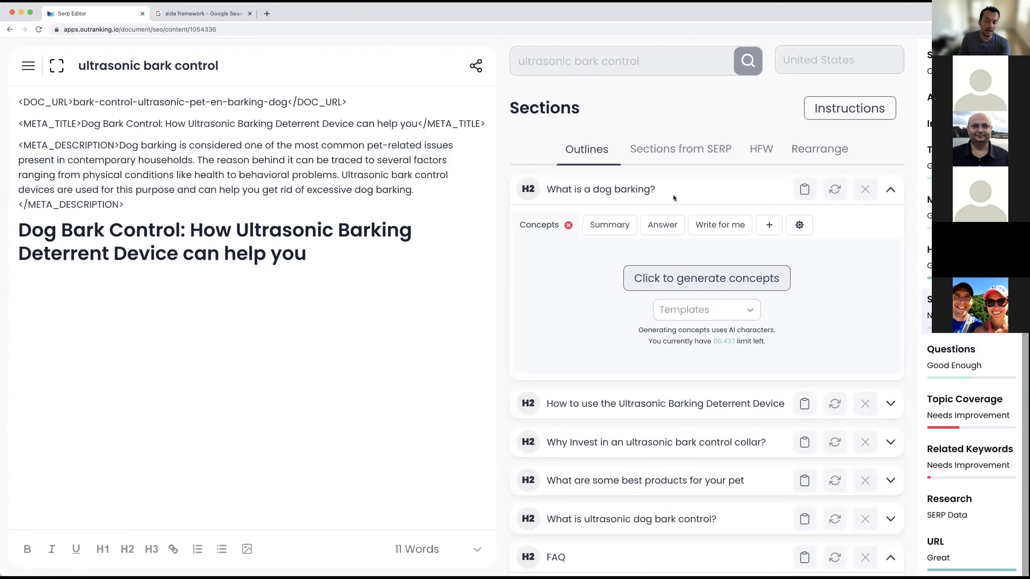
pyautogui.scroll(-1, 660, 189)
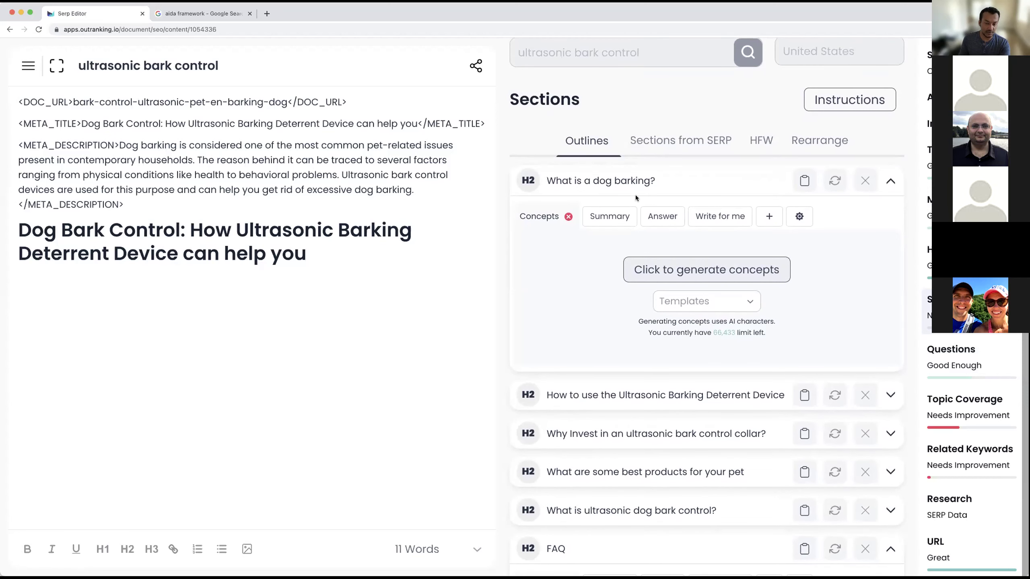
pyautogui.moveTo(737, 217)
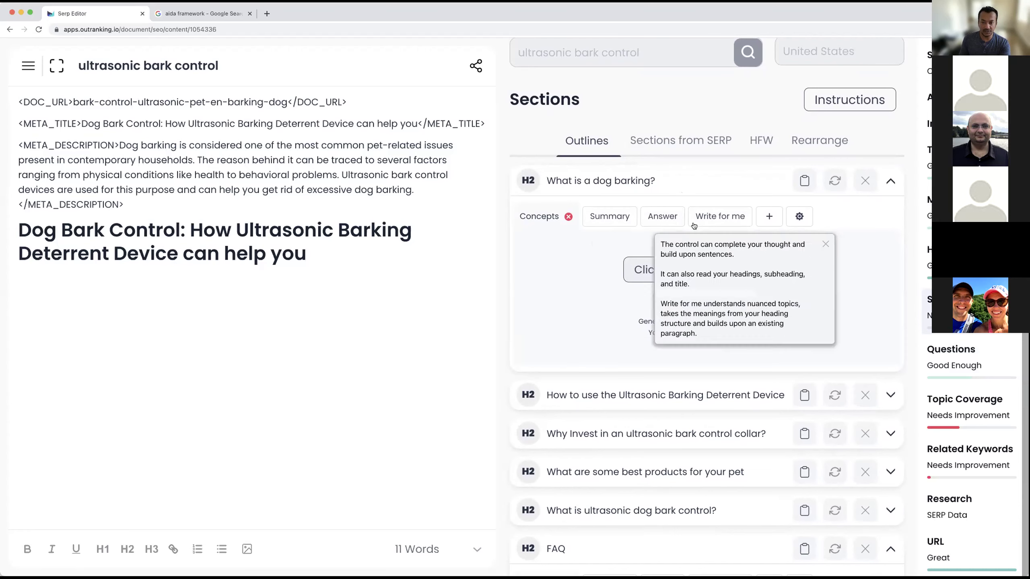
pyautogui.click(655, 225)
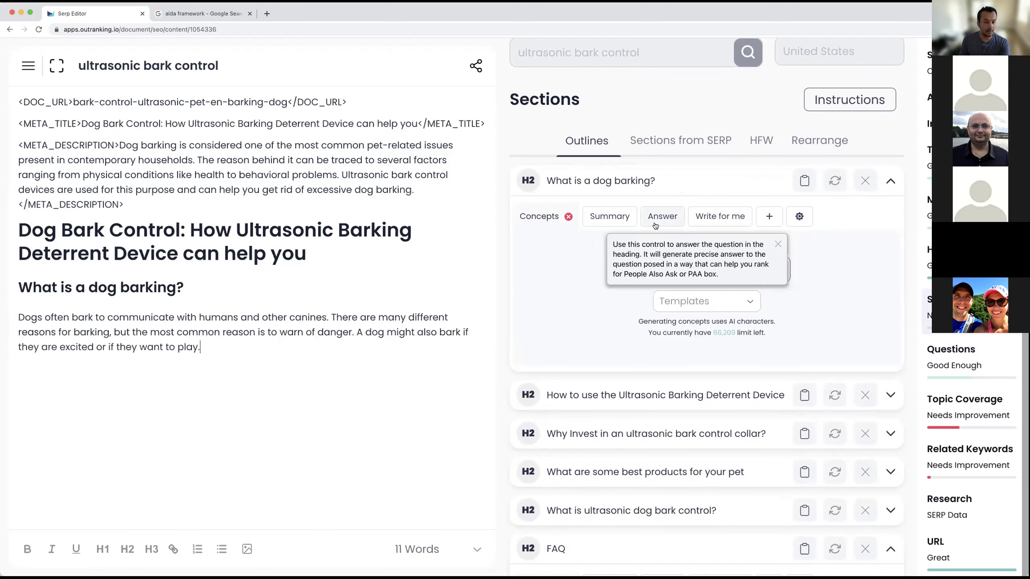
pyautogui.press('Return')
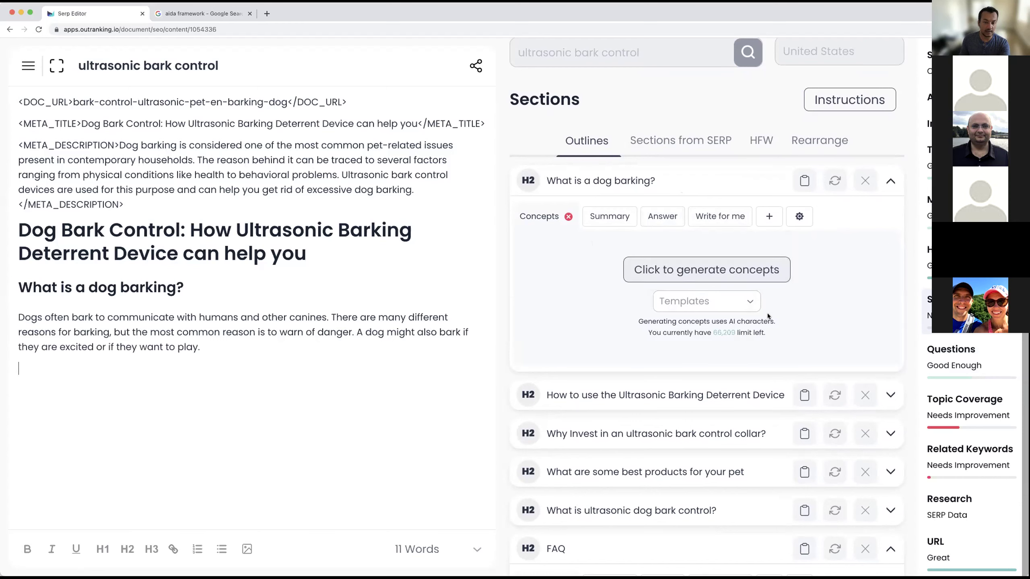
pyautogui.click(890, 181)
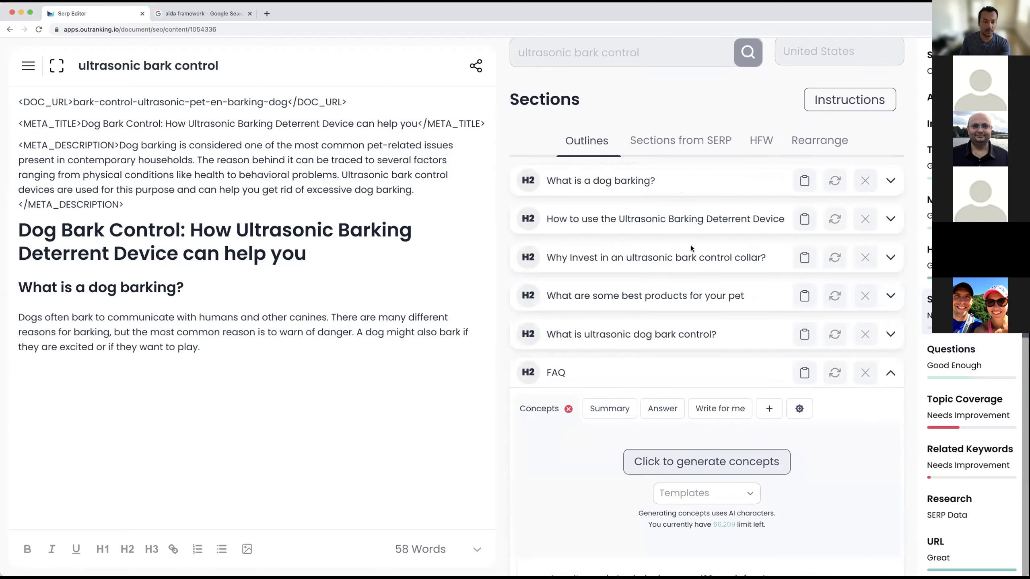
# - Expand the "How to use the Ultrasonic Barking Deterrent Device" section, generate AI concepts for it and read through them
pyautogui.click(890, 220)
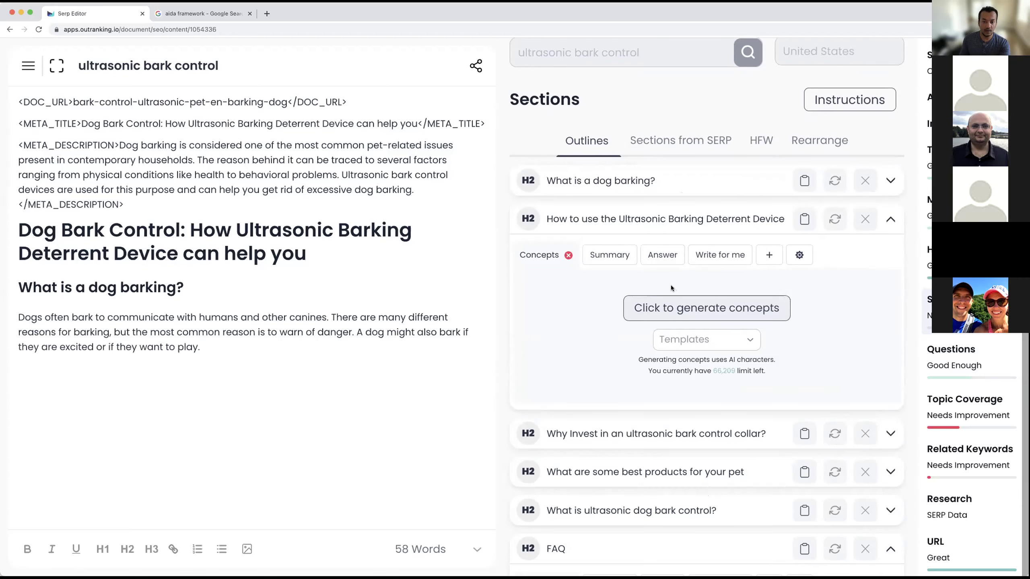
pyautogui.scroll(-1, 671, 288)
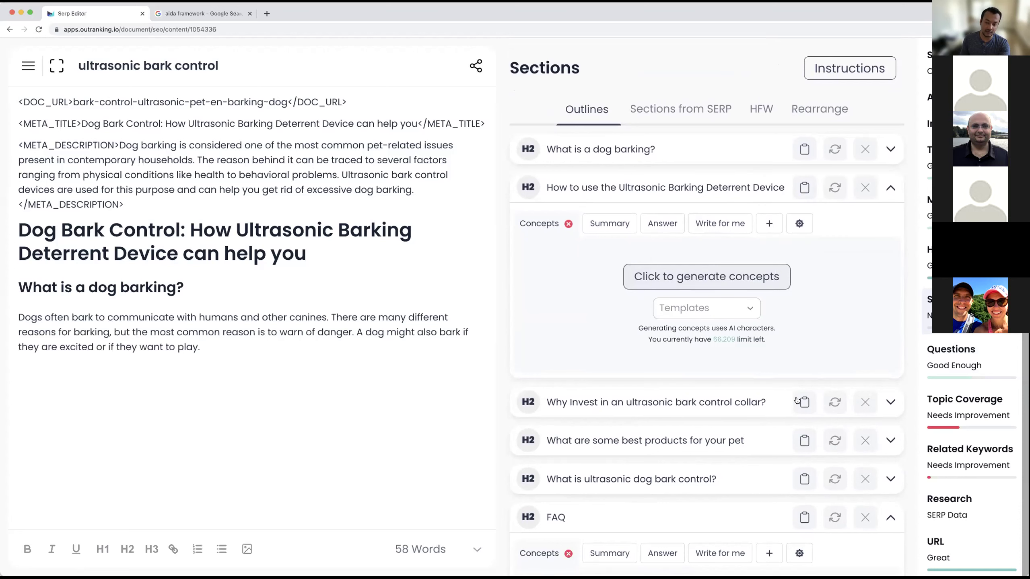
pyautogui.click(694, 277)
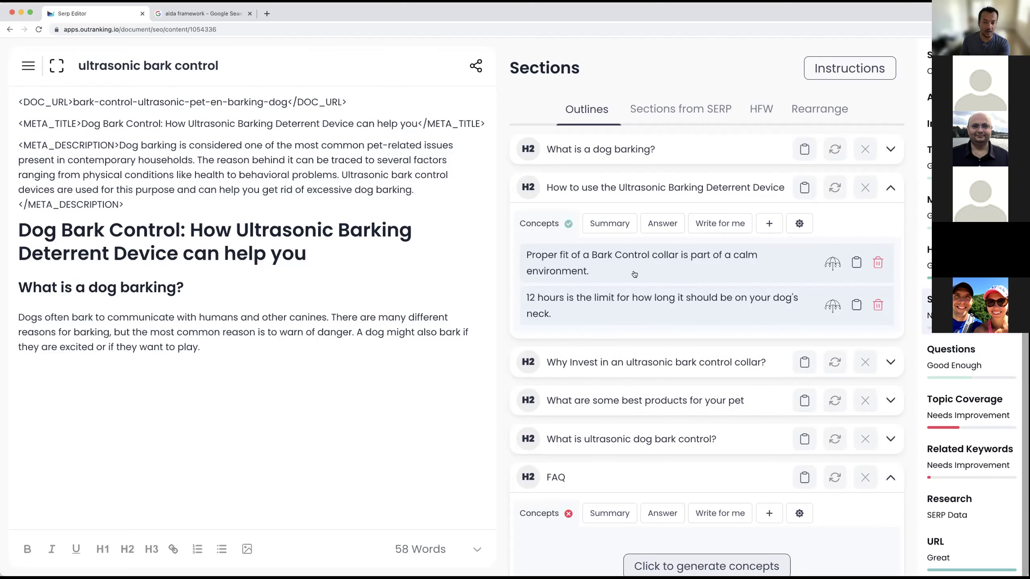
pyautogui.scroll(1, 620, 283)
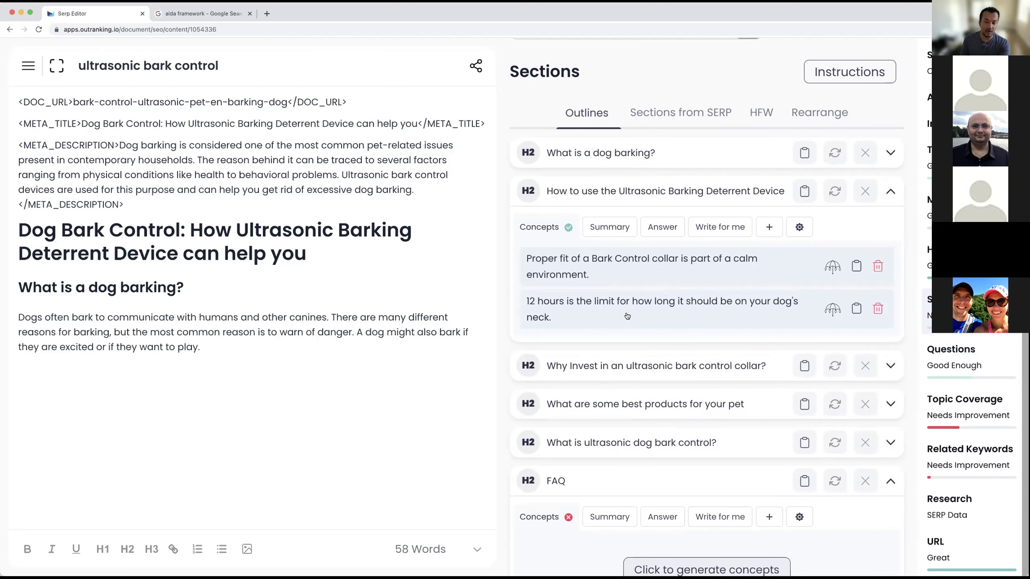
pyautogui.scroll(-1, 691, 318)
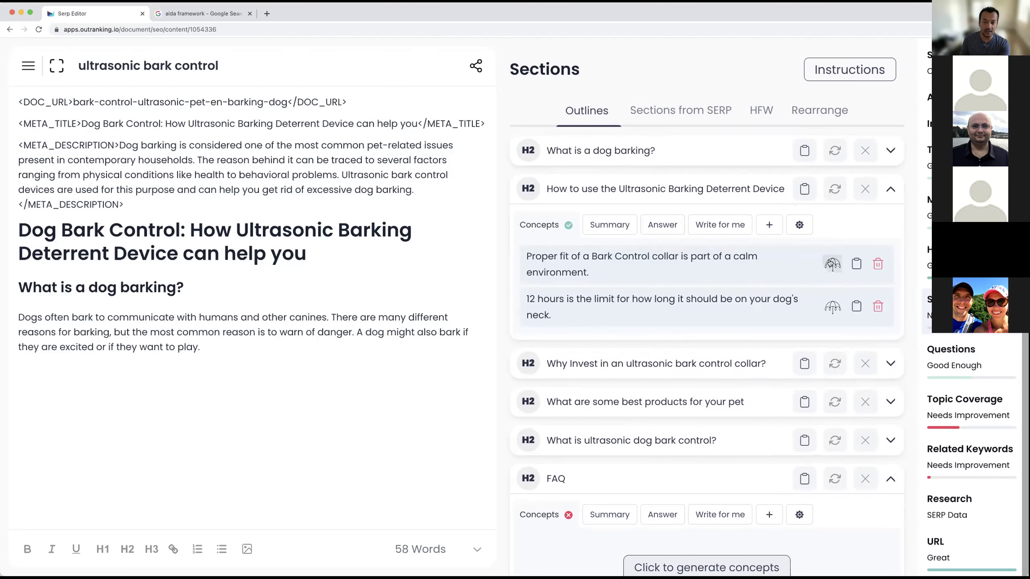
pyautogui.scroll(-1, 833, 264)
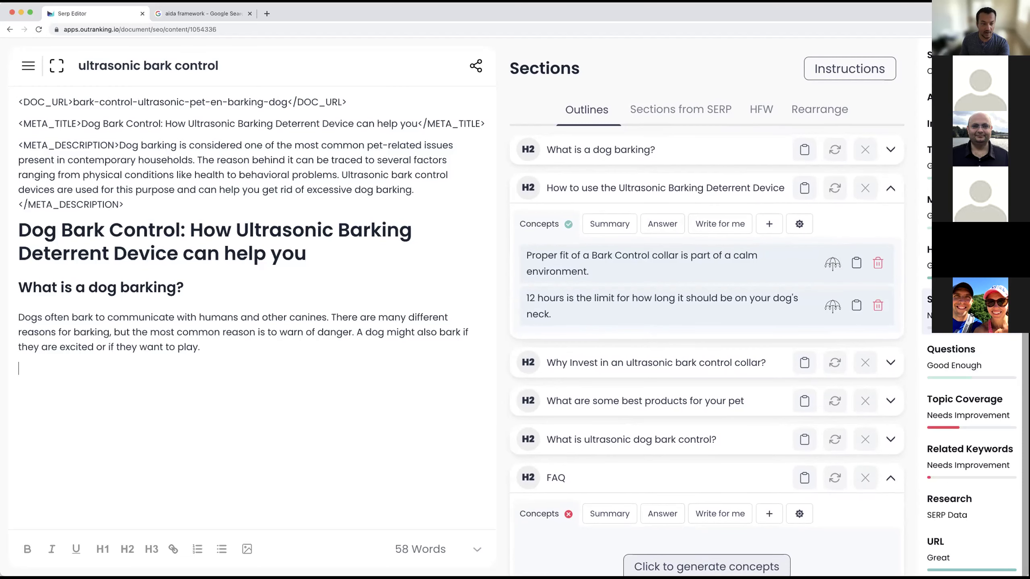
# - Insert the "How to use the Ultrasonic Barking Deterrent Device" heading into the article, develop both concepts into paragraphs, and collapse the section
pyautogui.click(804, 189)
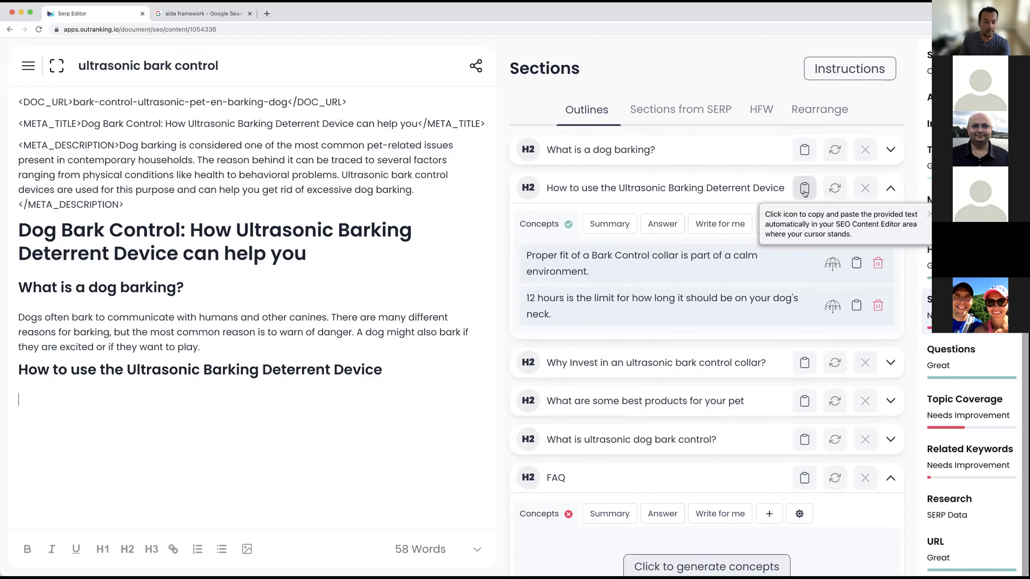
pyautogui.click(834, 264)
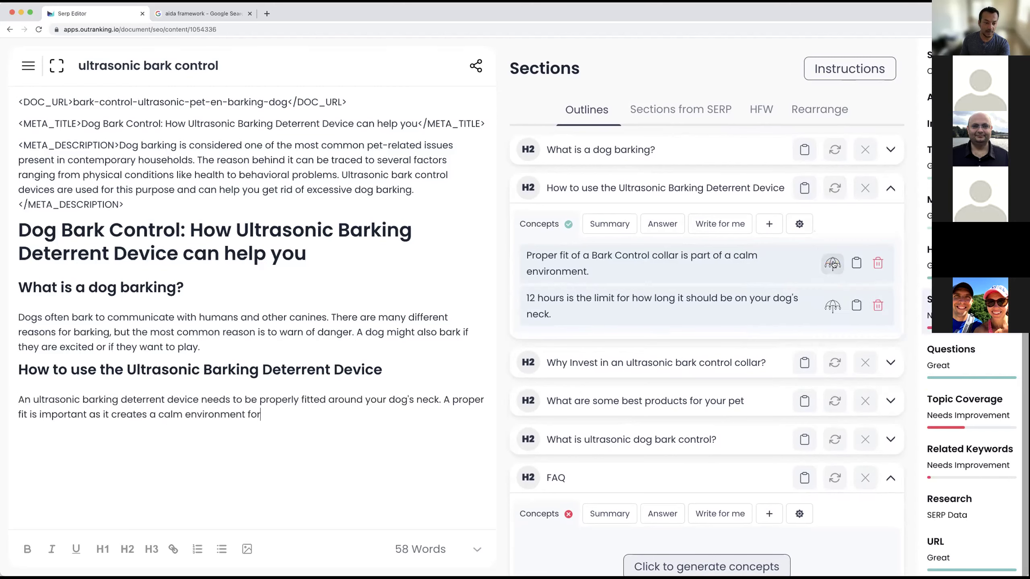
pyautogui.click(832, 305)
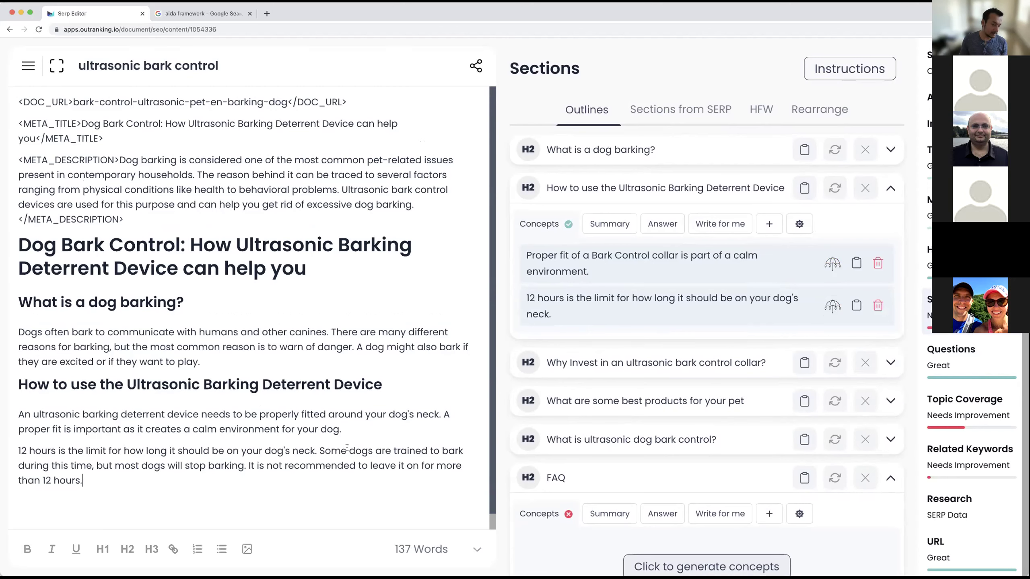
pyautogui.scroll(-1, 289, 447)
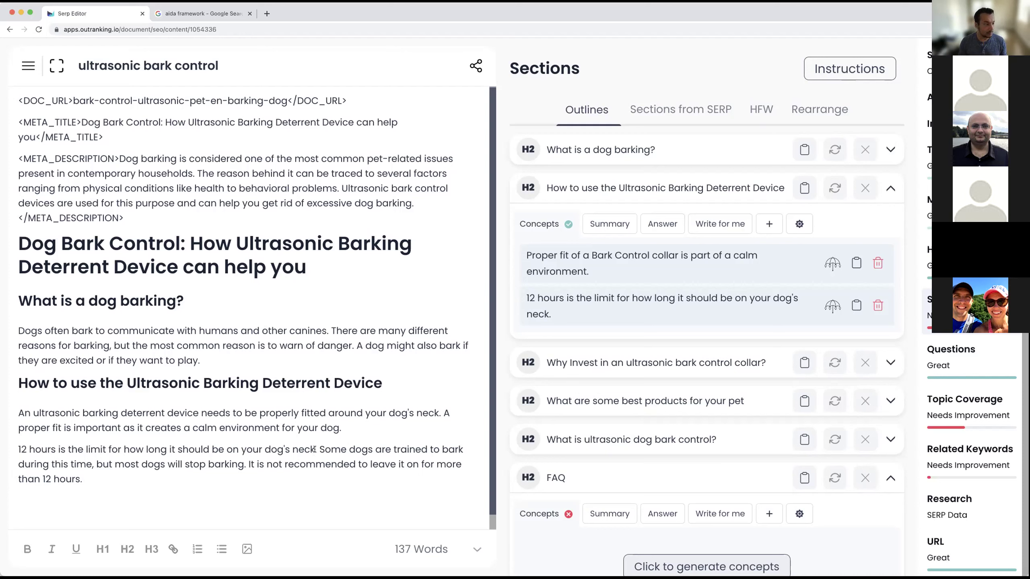
pyautogui.moveTo(317, 449); pyautogui.dragTo(20, 447)
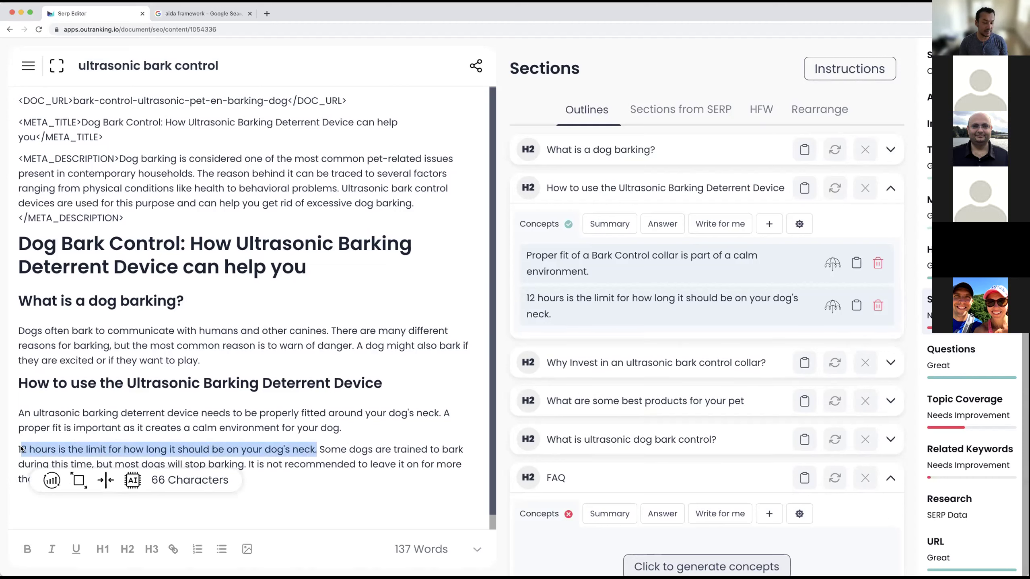
pyautogui.click(316, 486)
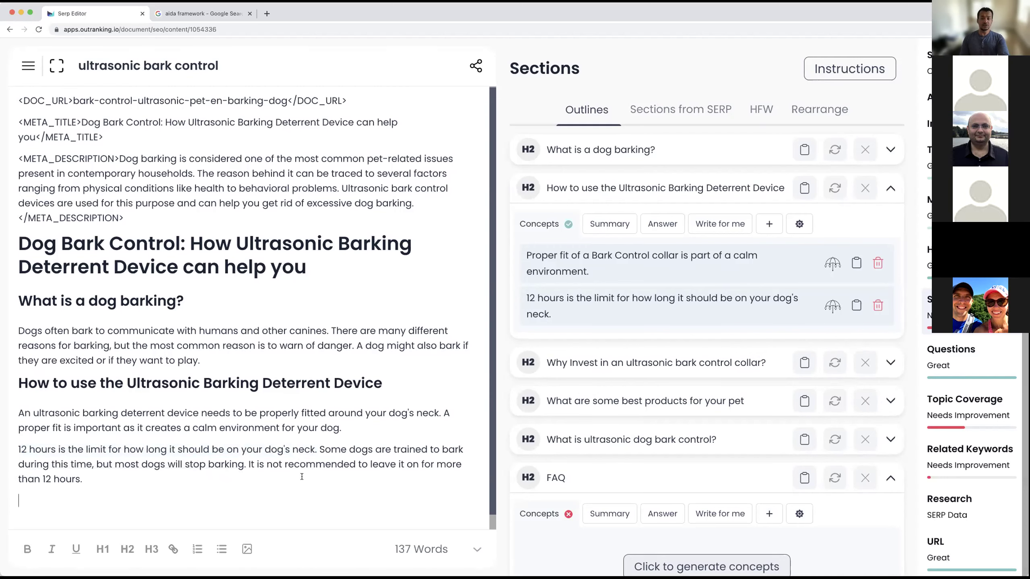
pyautogui.click(891, 190)
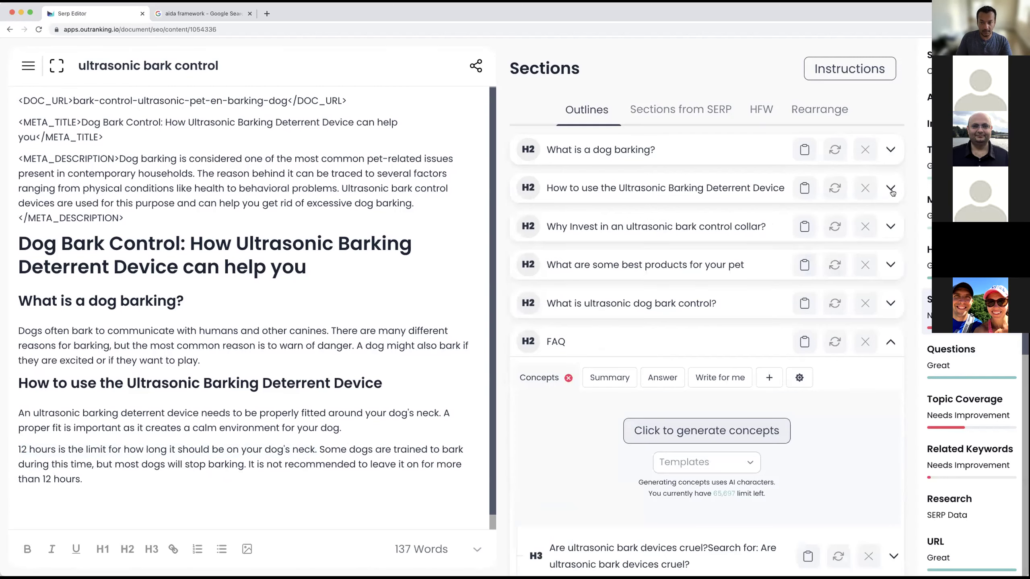
# - Expand the "Why Invest in an ultrasonic bark control collar?" section and look over its content generation options
pyautogui.click(889, 225)
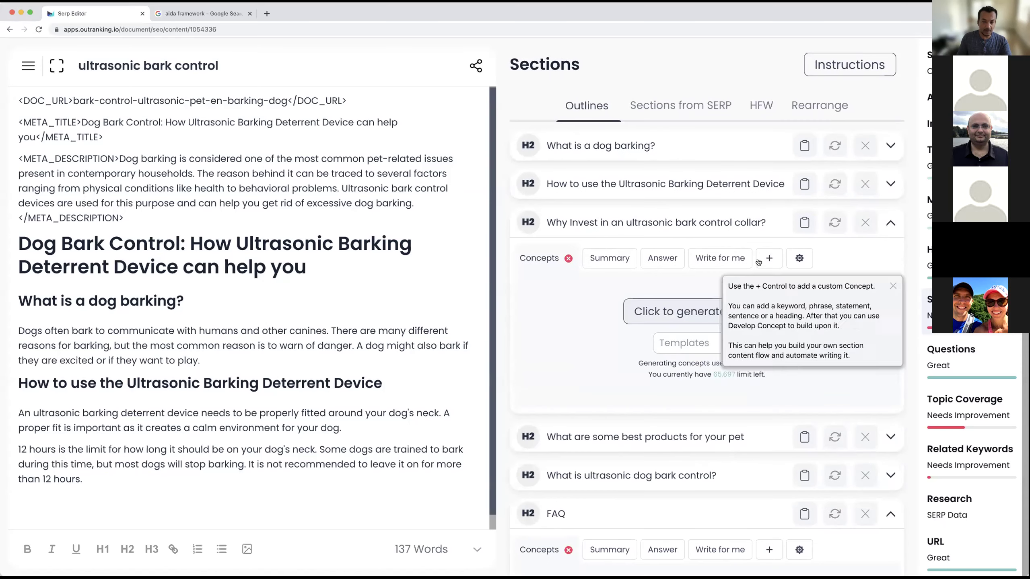
pyautogui.moveTo(584, 264)
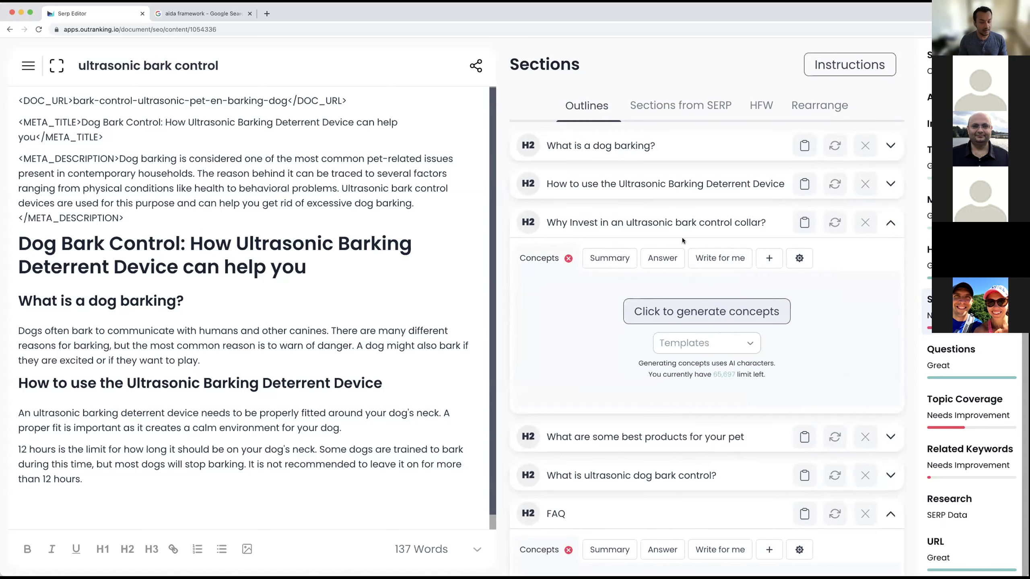
pyautogui.moveTo(706, 262)
pyautogui.click(297, 498)
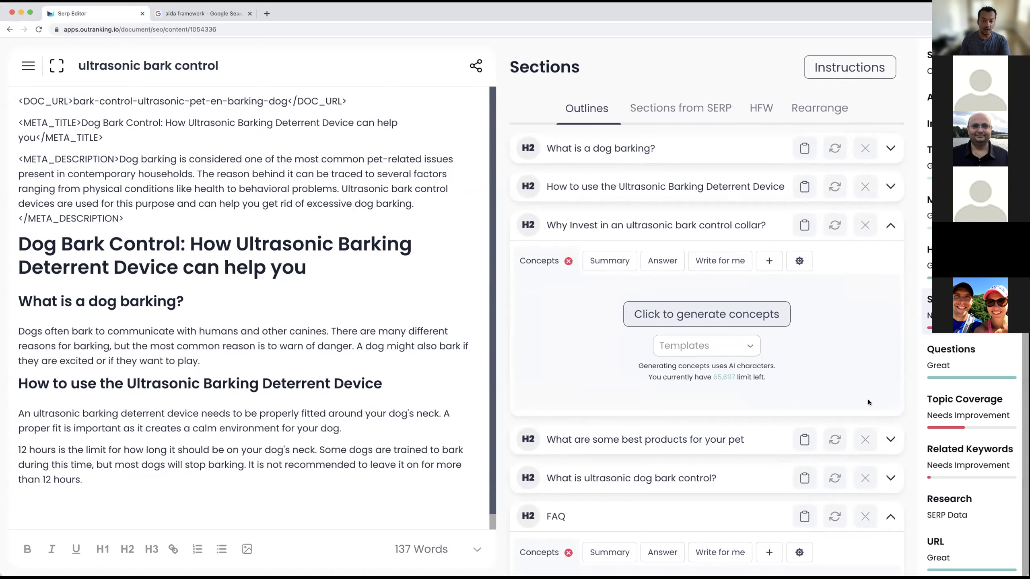
pyautogui.scroll(-1, 826, 383)
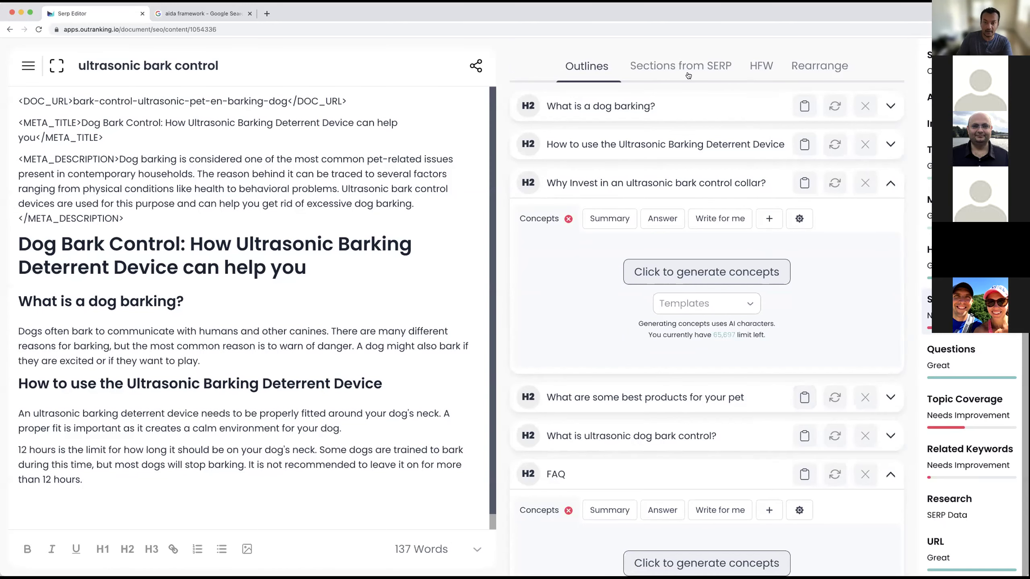
pyautogui.scroll(1, 824, 429)
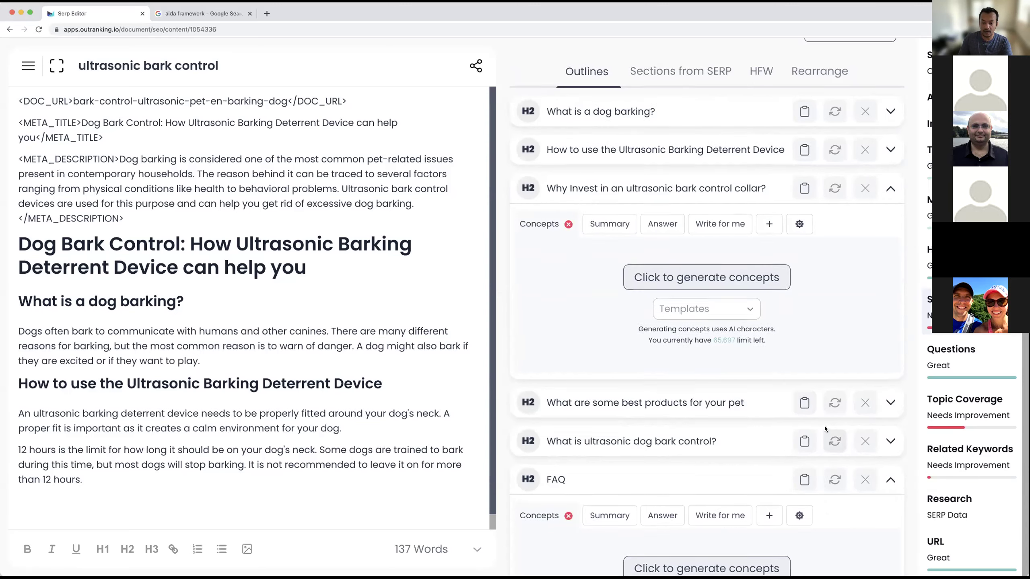
# - Add a new H2 topic titled "Indoor Bark control device" at the end of the outline
pyautogui.scroll(-10, 824, 426)
pyautogui.click(724, 332)
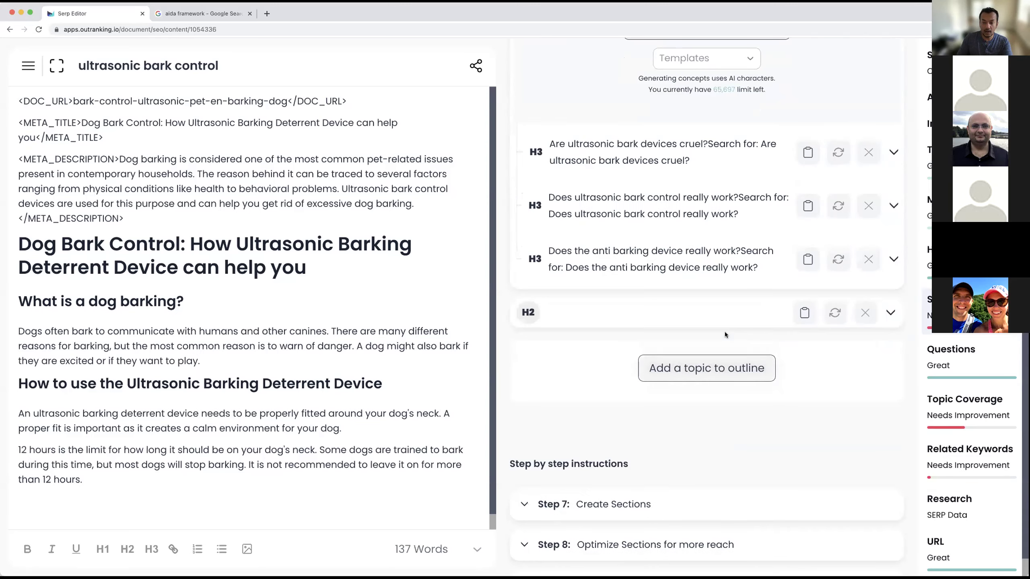
pyautogui.click(664, 311)
pyautogui.write('Indoor')
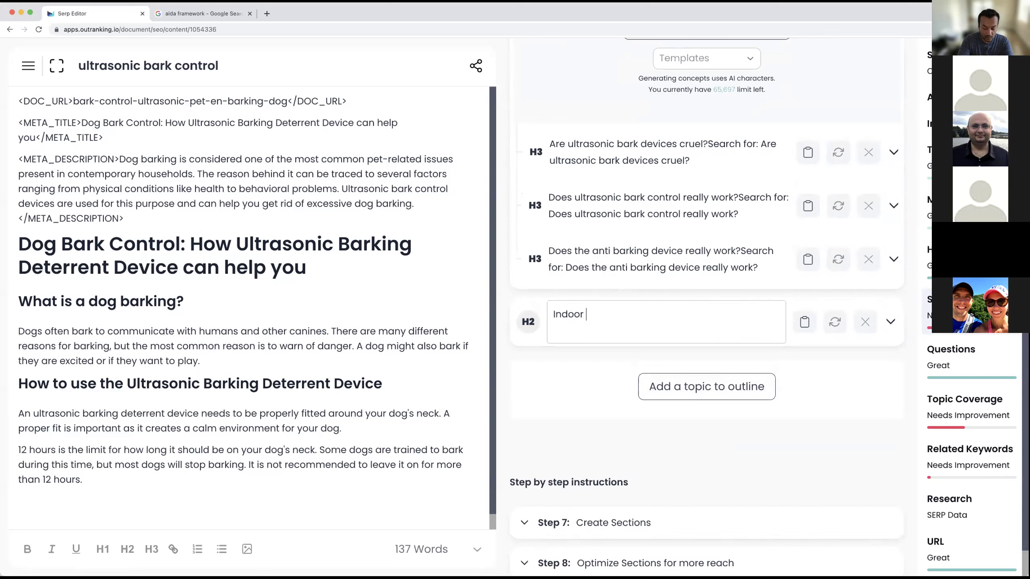
pyautogui.write(' Bark control device')
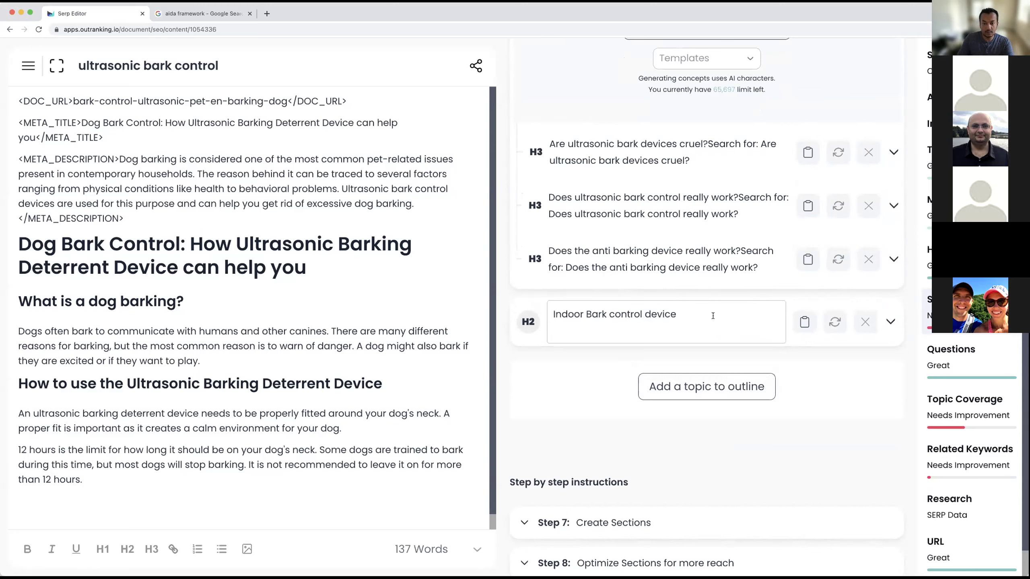
pyautogui.press('Return')
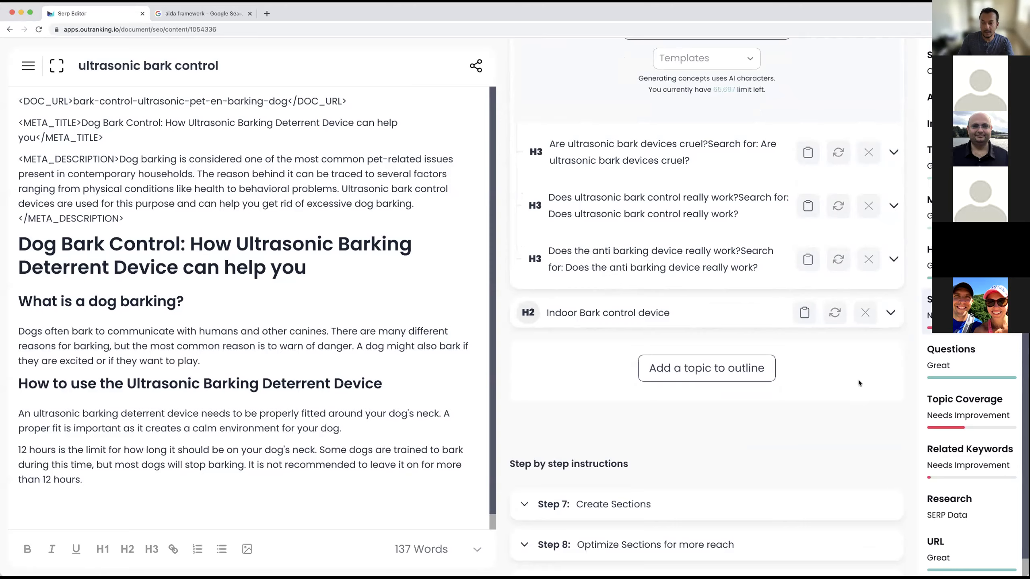
pyautogui.scroll(5, 843, 287)
pyautogui.scroll(10, 843, 287)
pyautogui.click(685, 150)
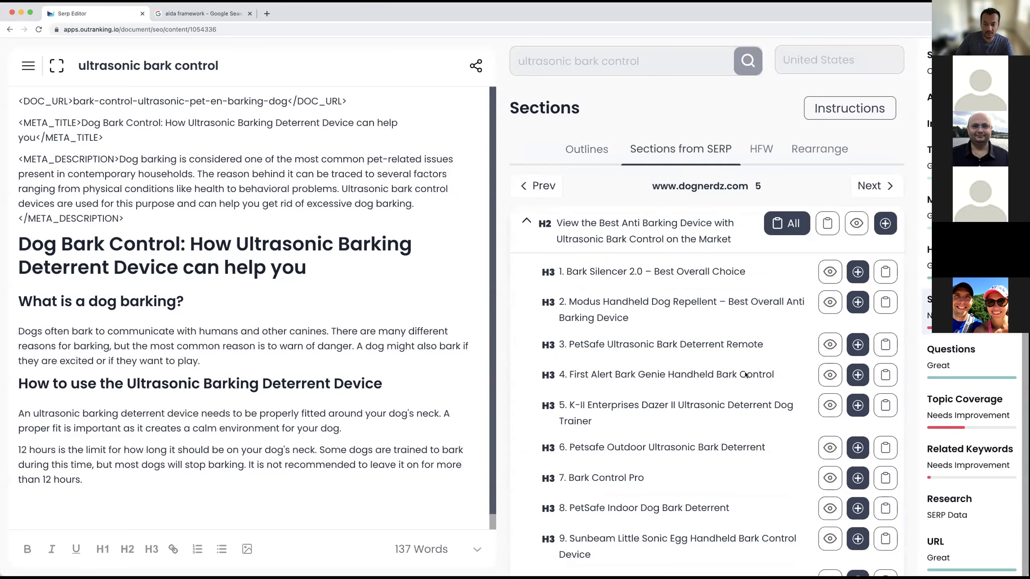
pyautogui.scroll(-3, 739, 402)
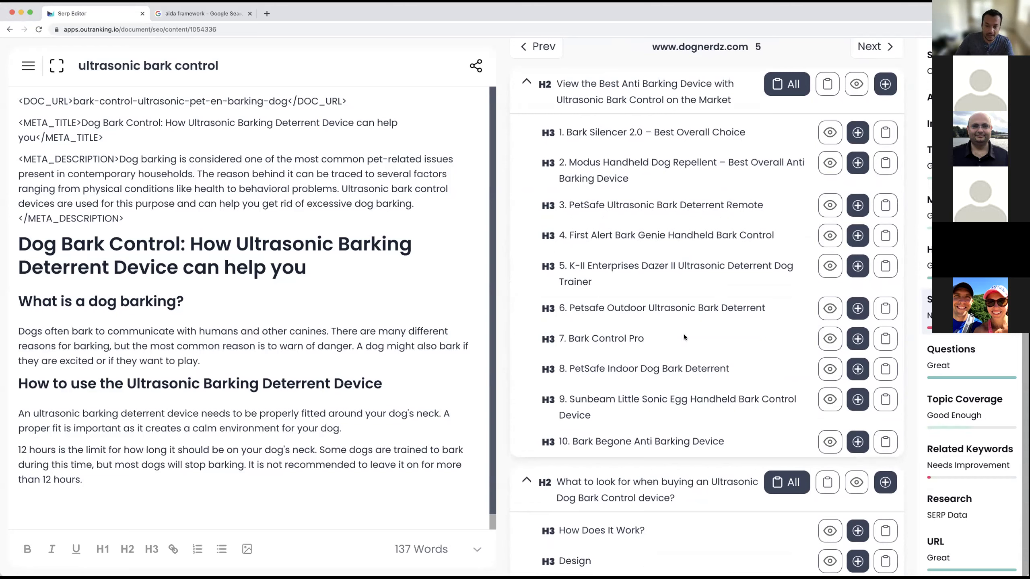
pyautogui.click(858, 339)
pyautogui.scroll(3, 730, 284)
pyautogui.click(591, 149)
pyautogui.scroll(-10, 748, 412)
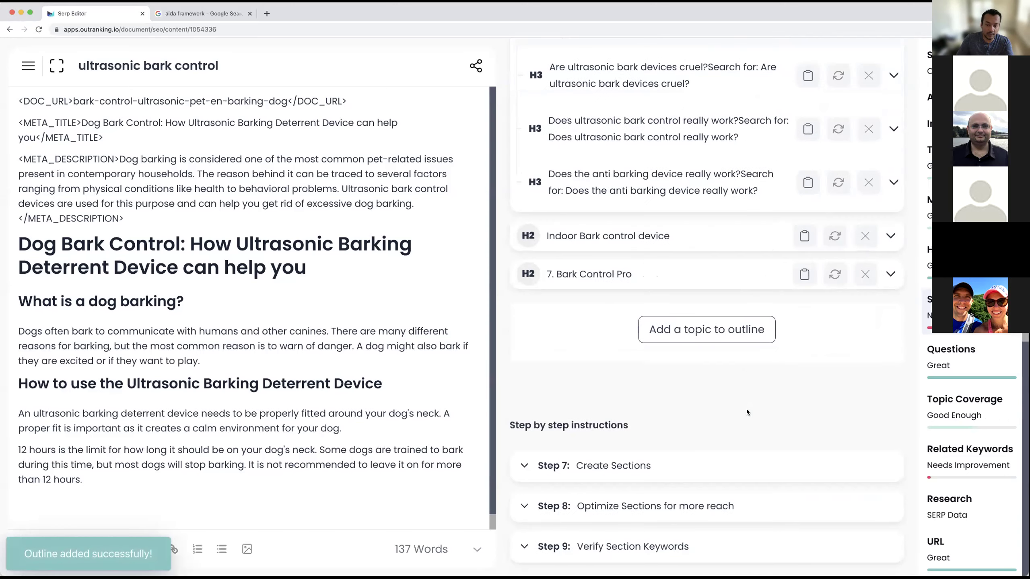
# - Remove the "7. " numbering from the last outline heading so it reads "Bark Control Pro"
pyautogui.click(610, 276)
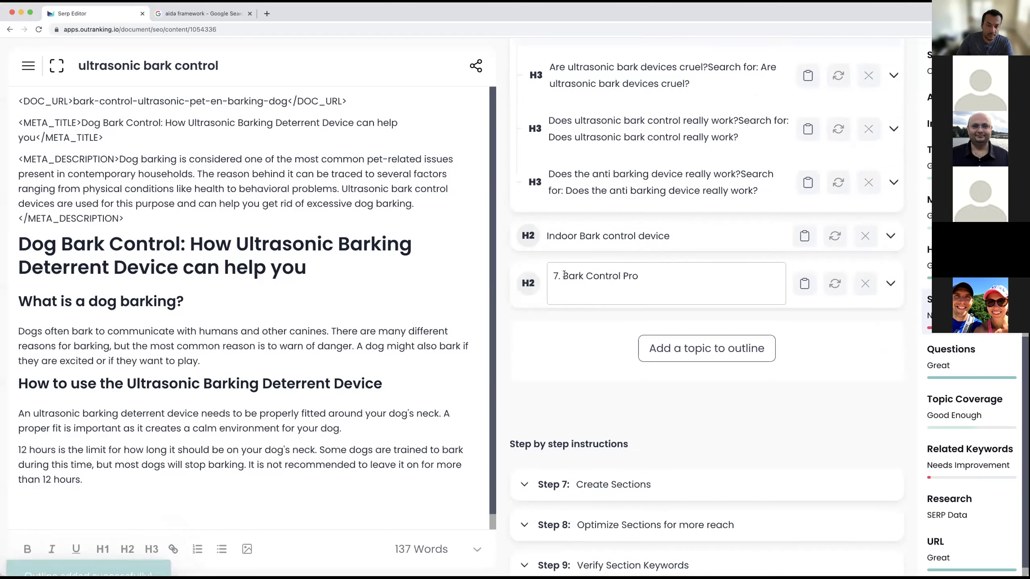
pyautogui.press('BackSpace')
pyautogui.press('BackSpace')
pyautogui.press('BackSpace')
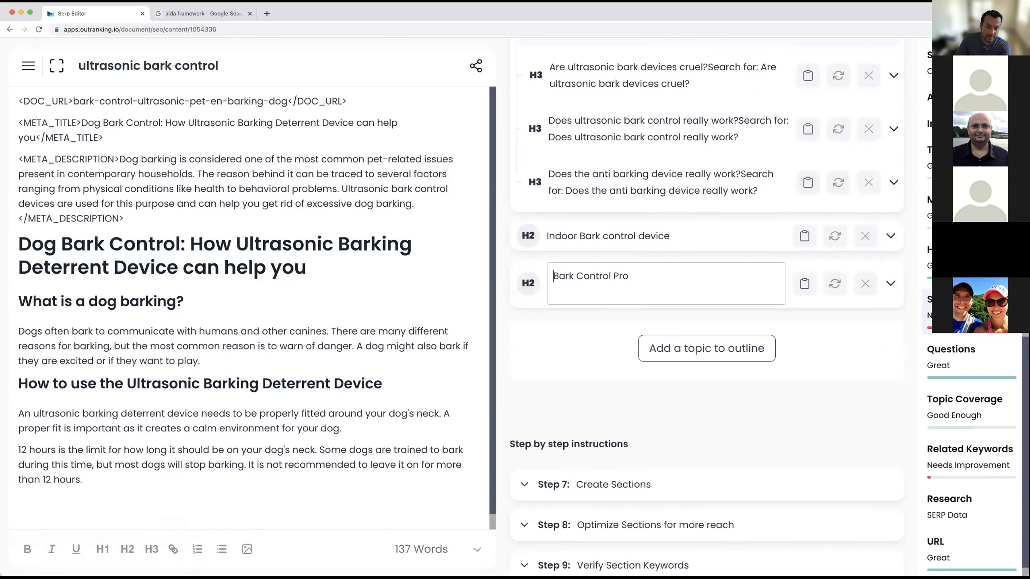
pyautogui.click(866, 354)
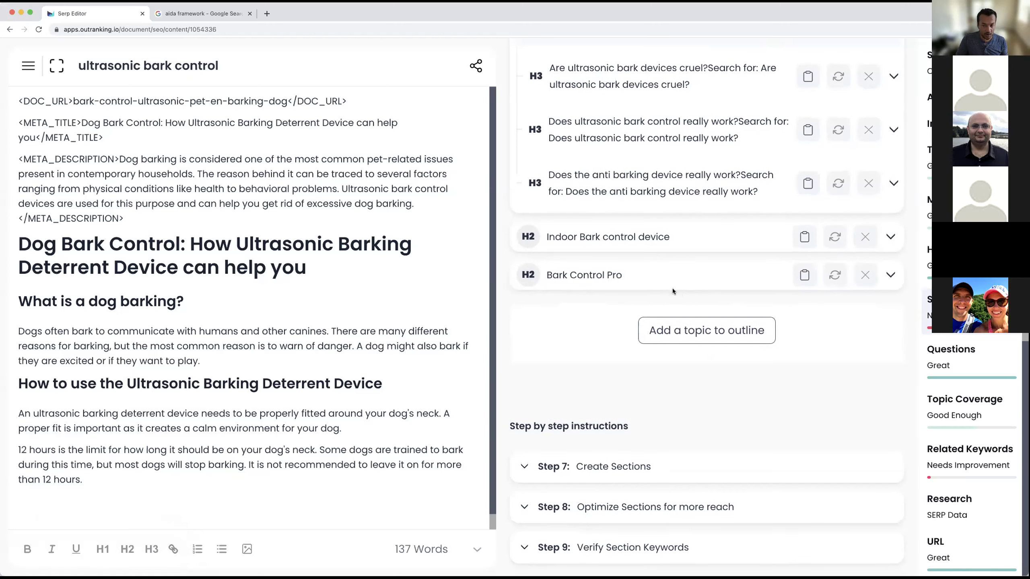
# - Nest "Bark Control Pro" as an H3 under the expanded "Indoor Bark control device" section and expand it as well
pyautogui.click(891, 238)
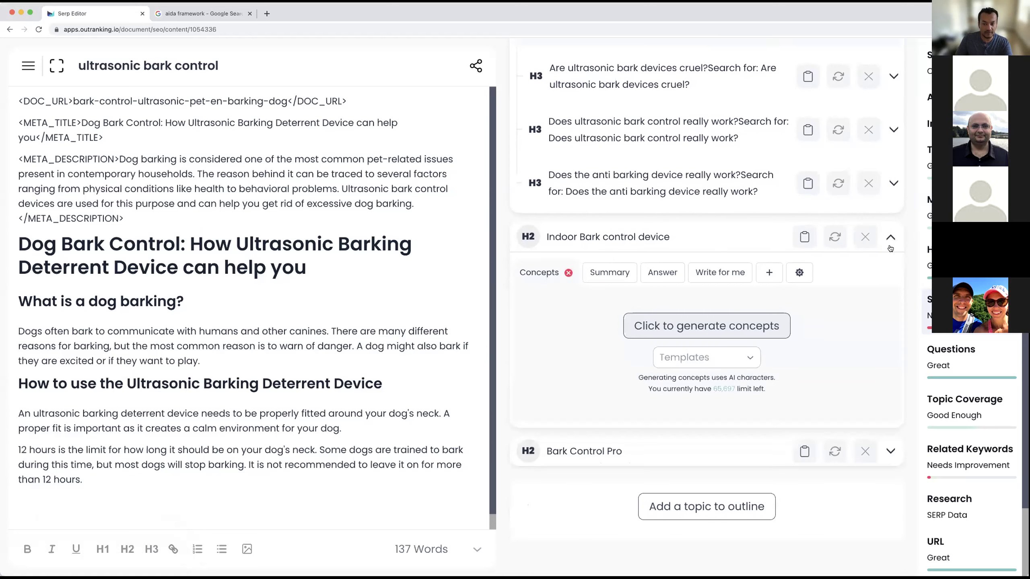
pyautogui.moveTo(620, 454); pyautogui.dragTo(639, 381)
pyautogui.scroll(-3, 685, 414)
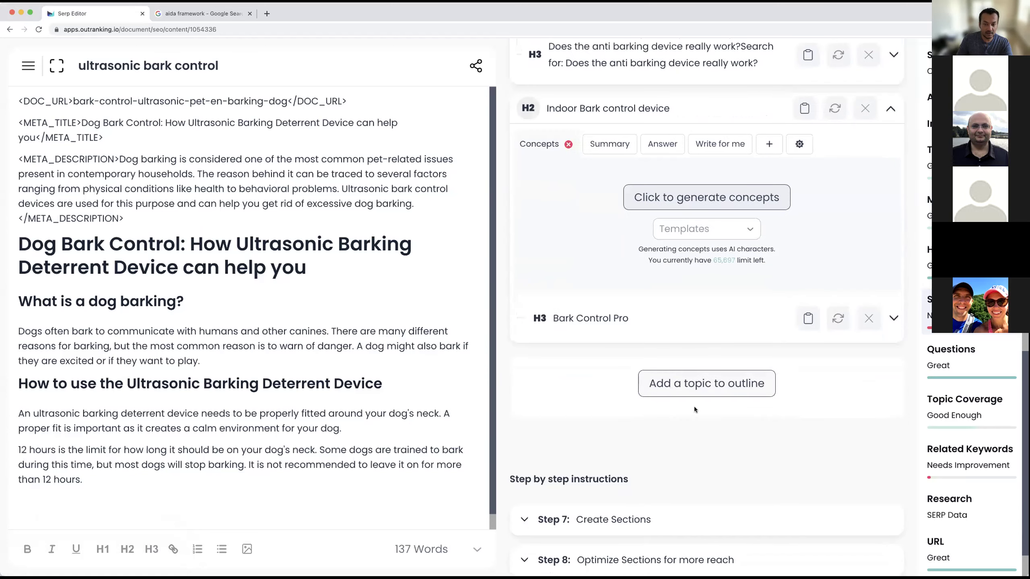
pyautogui.click(894, 318)
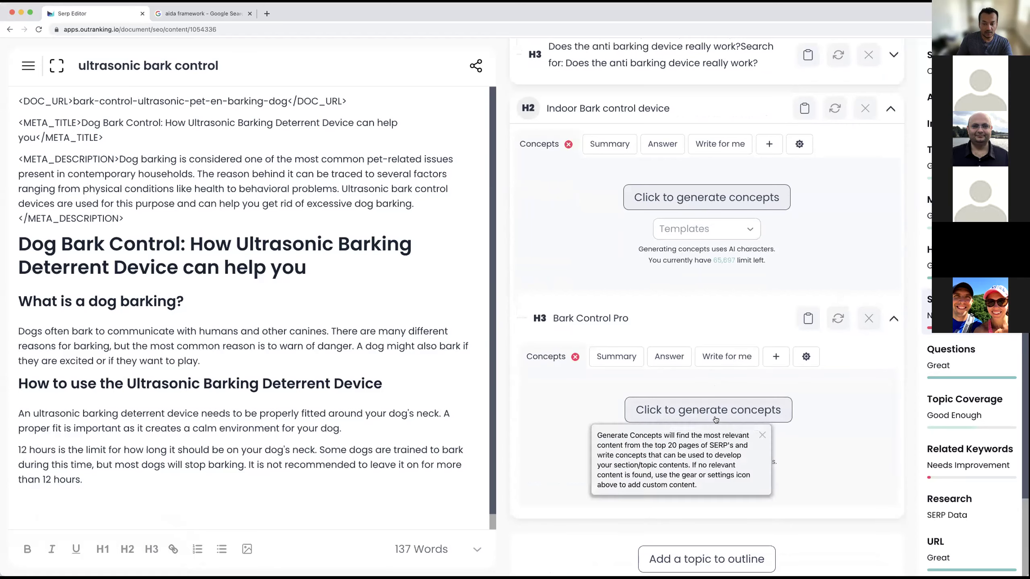
# - Generate concepts for the "Bark Control Pro" subsection without a template and read through them
pyautogui.click(716, 420)
pyautogui.scroll(-3, 803, 276)
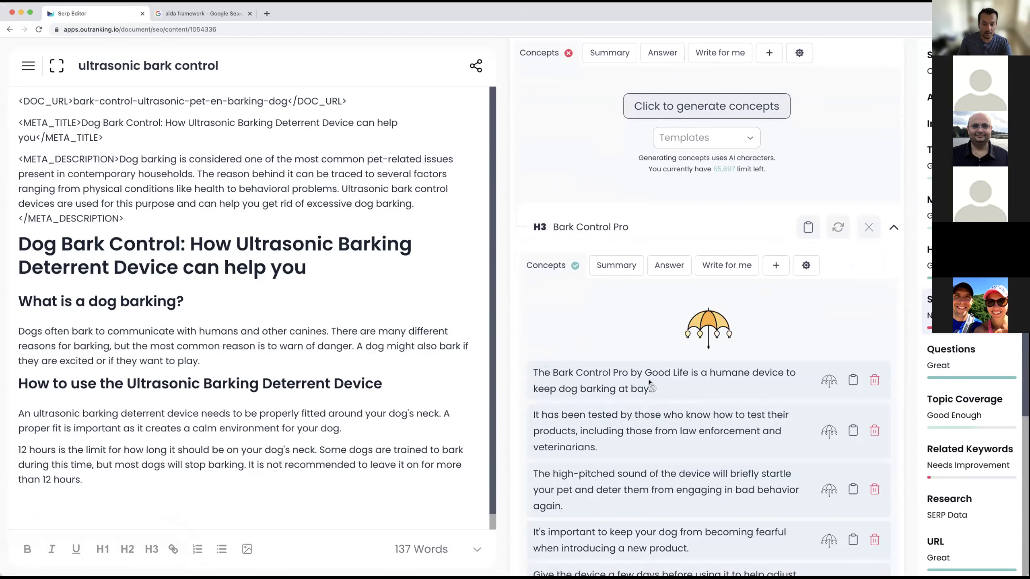
pyautogui.scroll(-3, 653, 404)
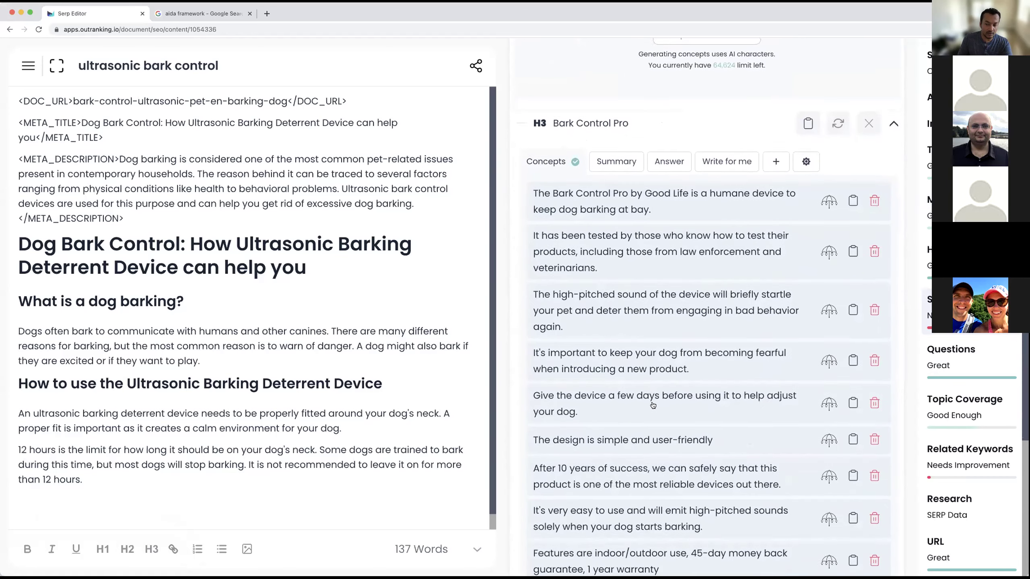
pyautogui.scroll(-5, 653, 404)
pyautogui.scroll(9, 653, 405)
pyautogui.scroll(2, 653, 405)
pyautogui.scroll(-5, 688, 351)
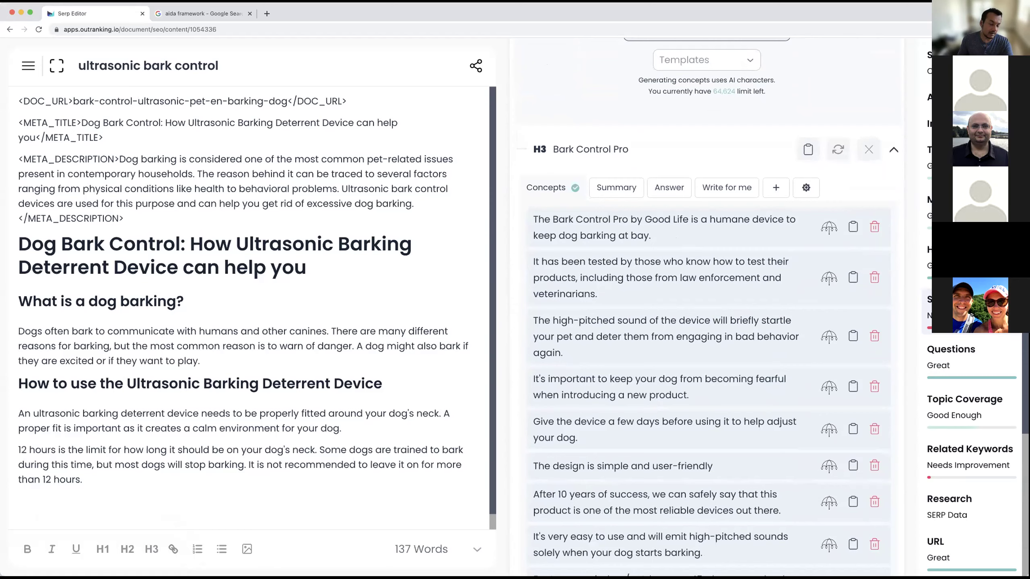
# - Delete all the generated concepts from the "Bark Control Pro" subsection
pyautogui.click(875, 228)
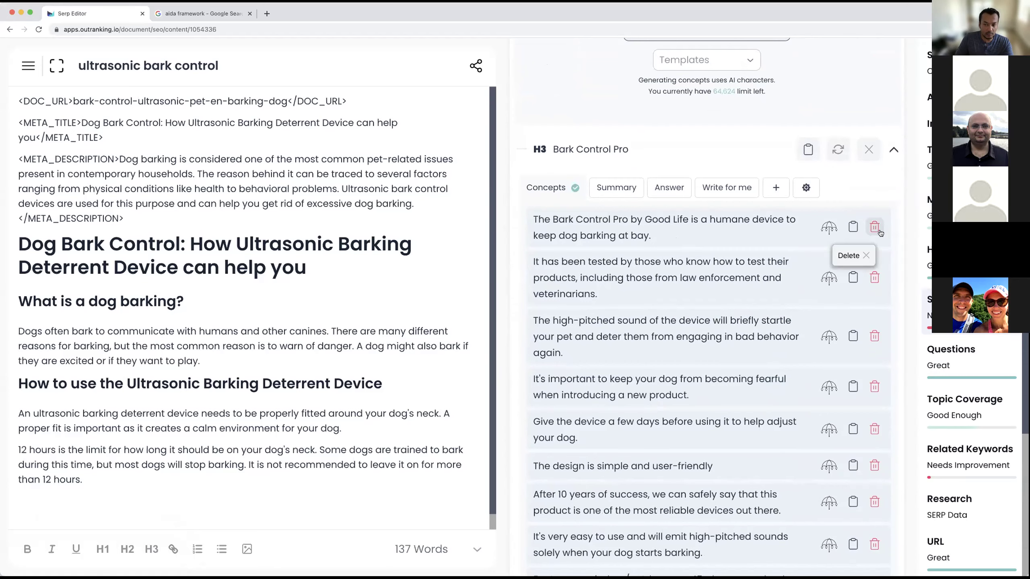
pyautogui.click(875, 228)
pyautogui.click(875, 228)
pyautogui.click(875, 228)
pyautogui.click(875, 228)
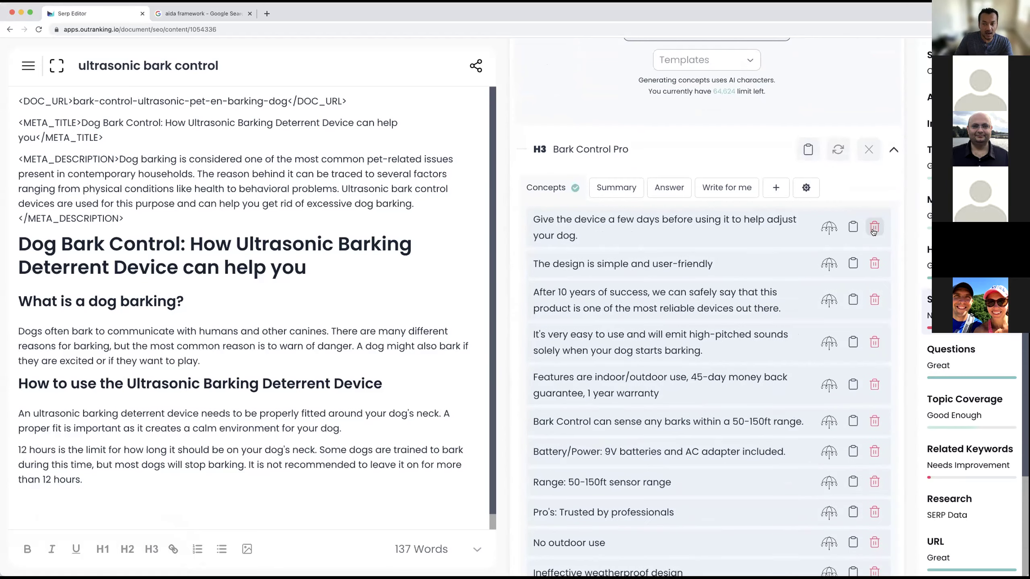
pyautogui.click(875, 227)
pyautogui.click(874, 226)
pyautogui.click(874, 226)
pyautogui.click(874, 226)
pyautogui.click(874, 226)
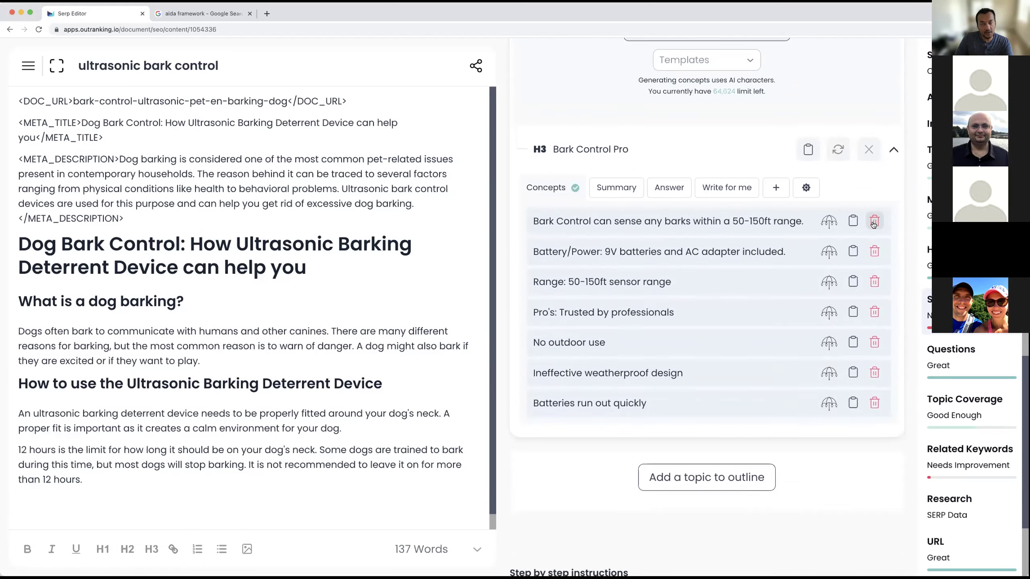
pyautogui.click(874, 226)
pyautogui.click(874, 226)
pyautogui.click(873, 225)
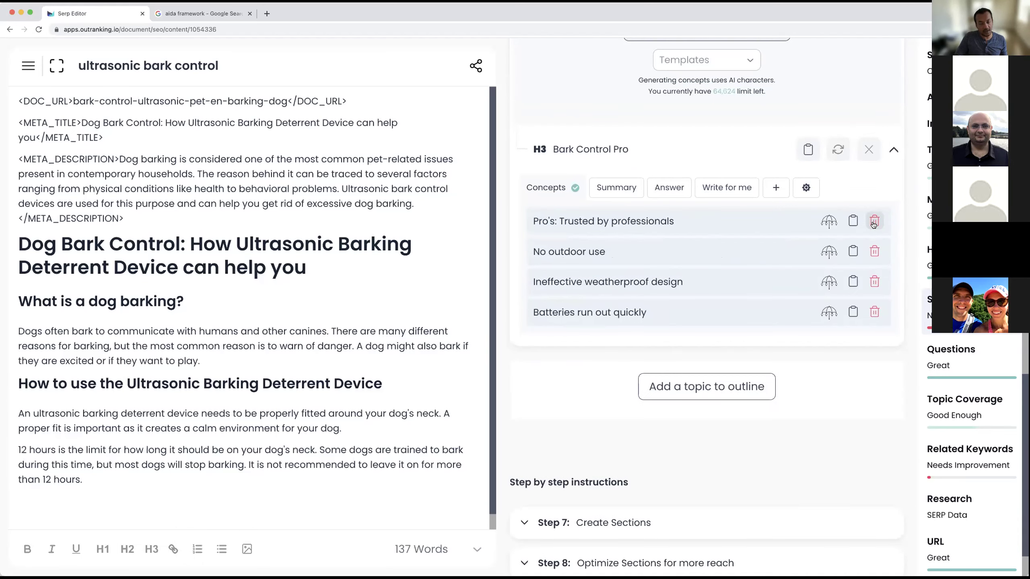
pyautogui.click(874, 226)
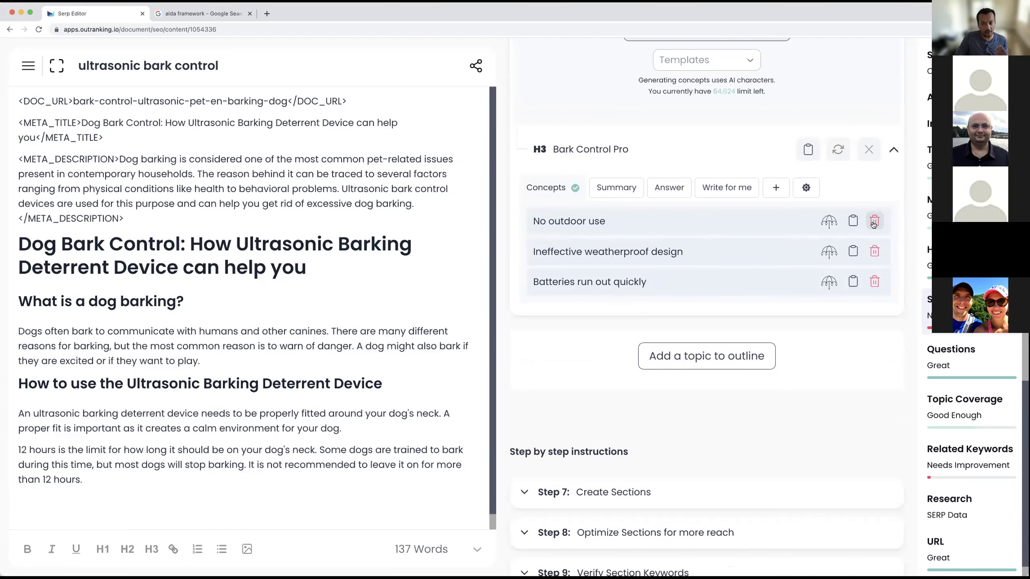
pyautogui.click(874, 226)
pyautogui.click(874, 225)
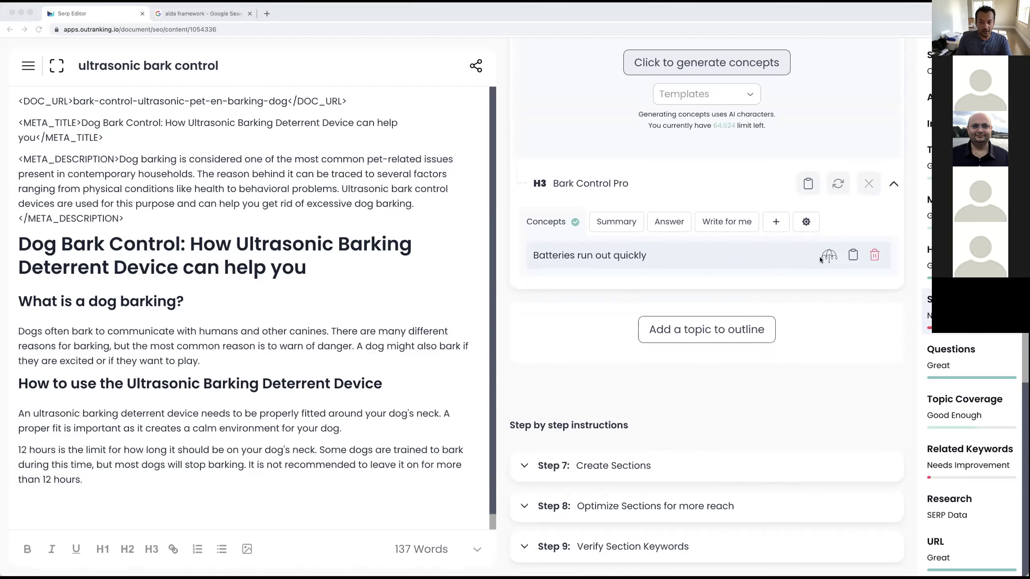
pyautogui.click(874, 255)
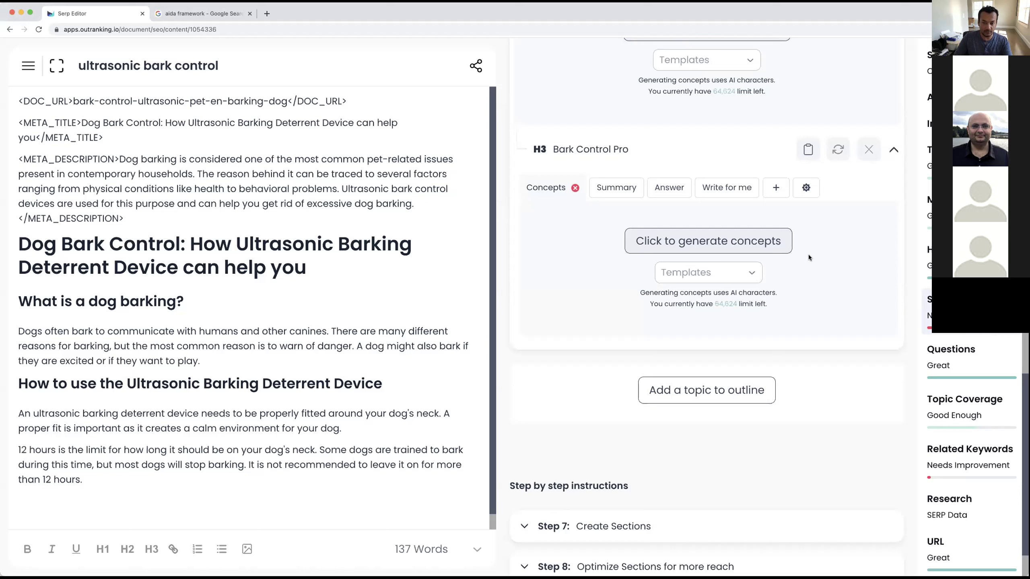
# - Generate concepts for "Bark Control Pro" with the Features template and review the list
pyautogui.click(752, 274)
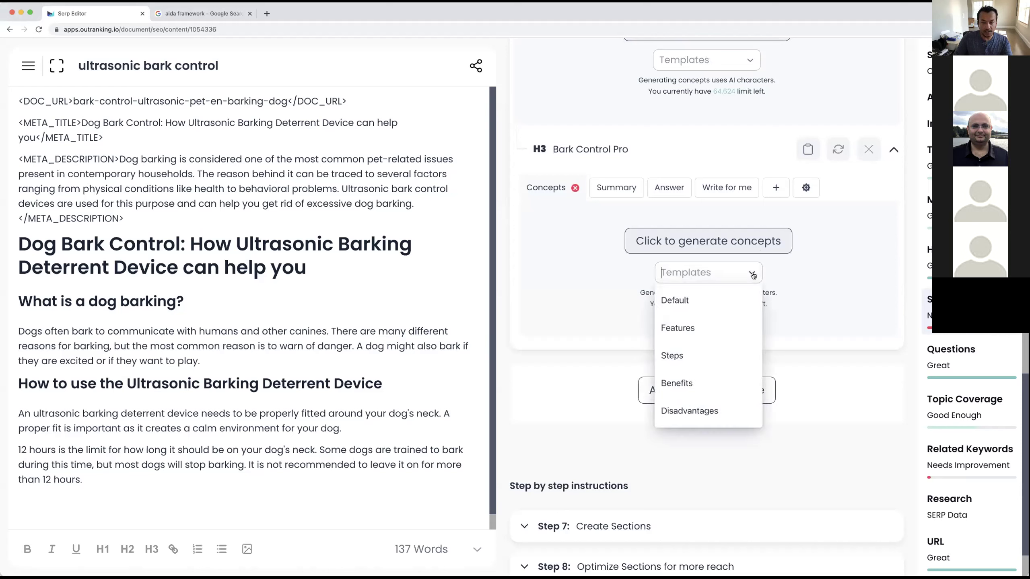
pyautogui.click(729, 331)
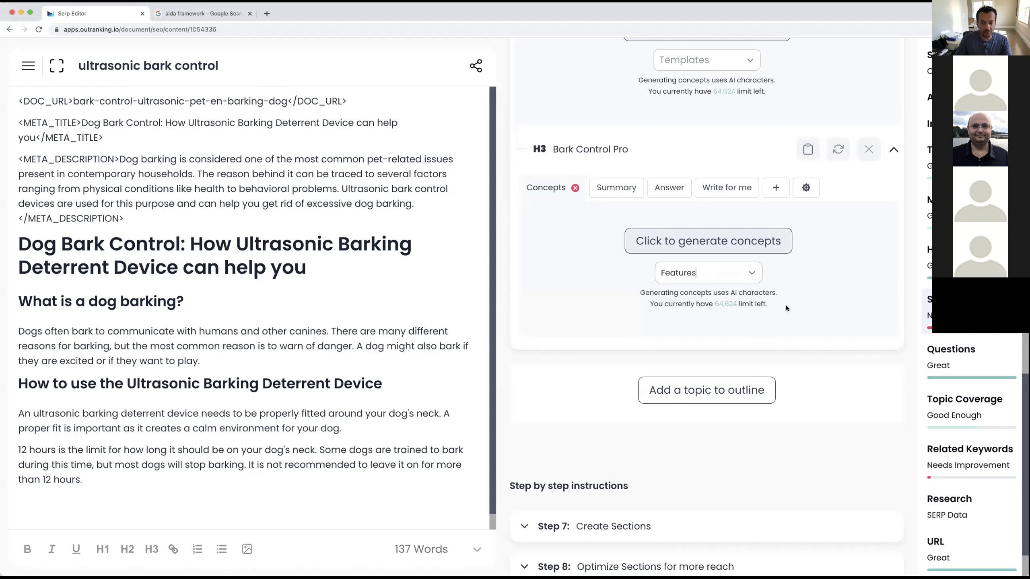
pyautogui.click(722, 244)
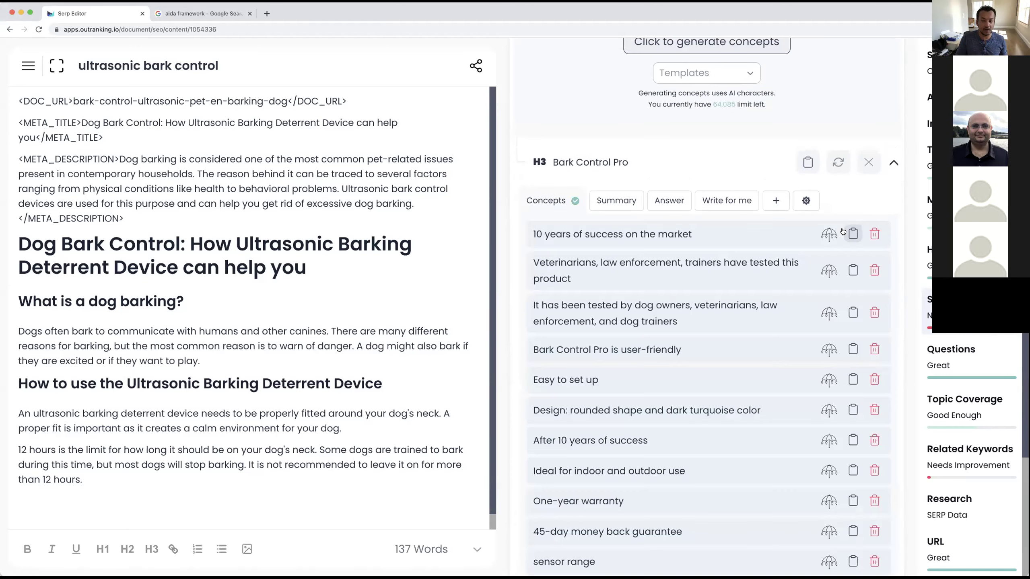
pyautogui.scroll(-3, 784, 378)
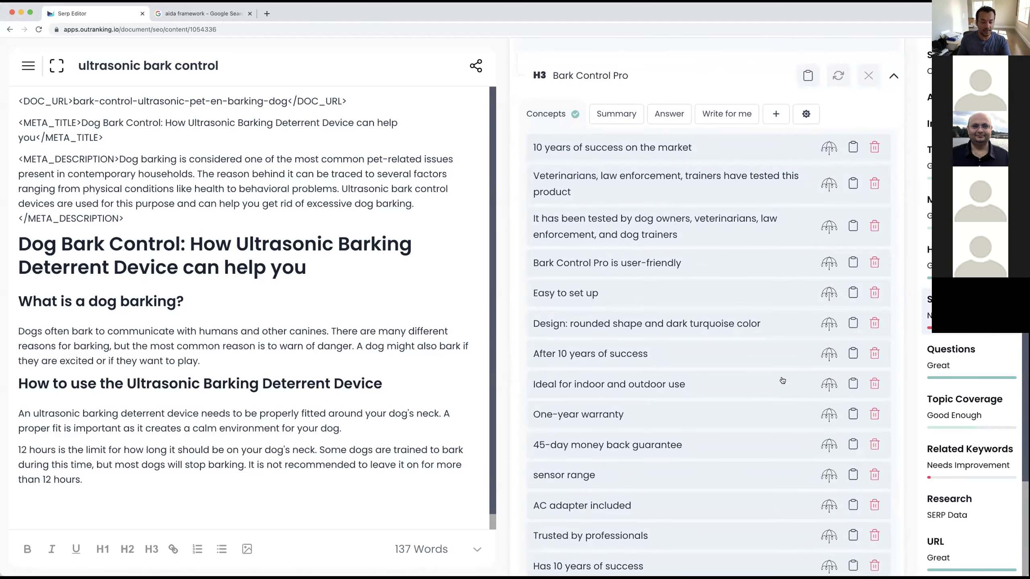
pyautogui.scroll(1, 782, 380)
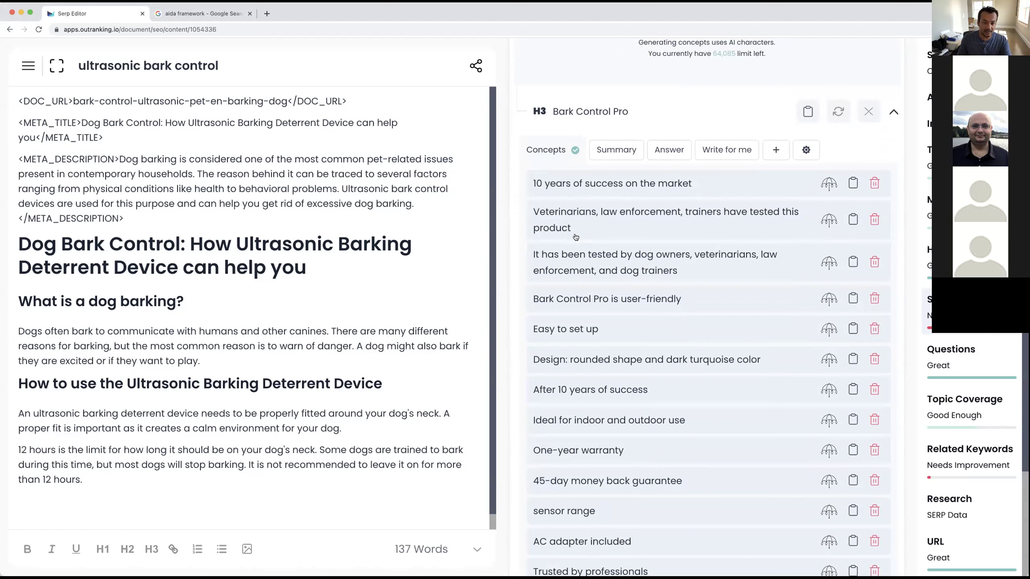
pyautogui.scroll(-3, 649, 314)
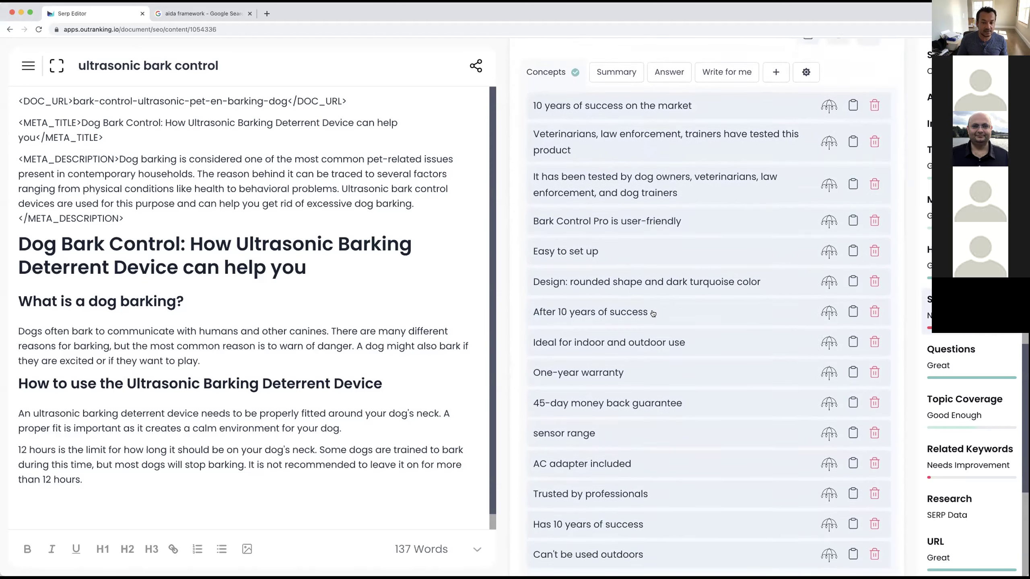
pyautogui.scroll(2, 653, 314)
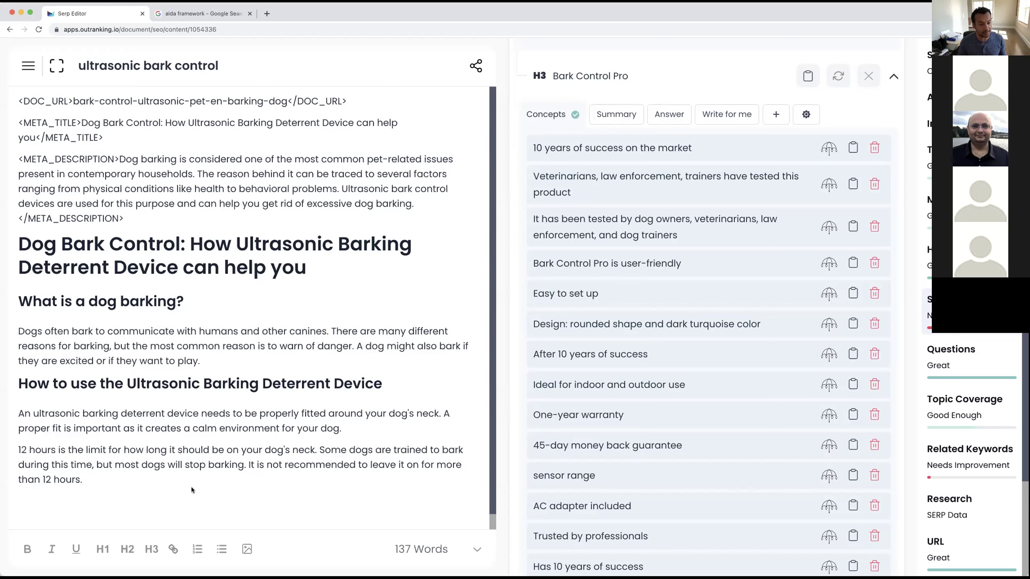
# - Insert the "Indoor Bark control device" H2 and the "Bark Control Pro" H3 at the end of the article
pyautogui.press('Return')
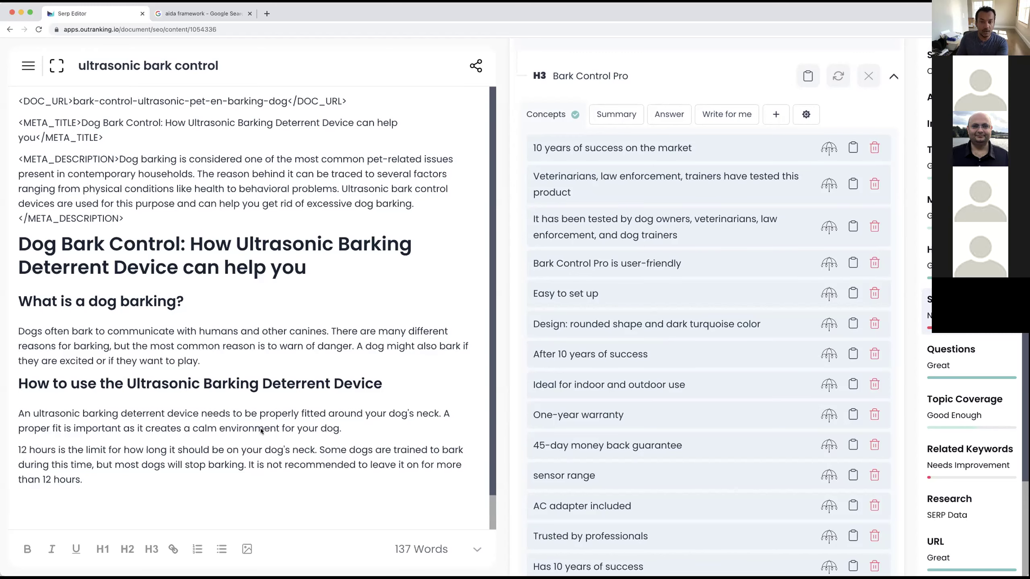
pyautogui.scroll(5, 625, 239)
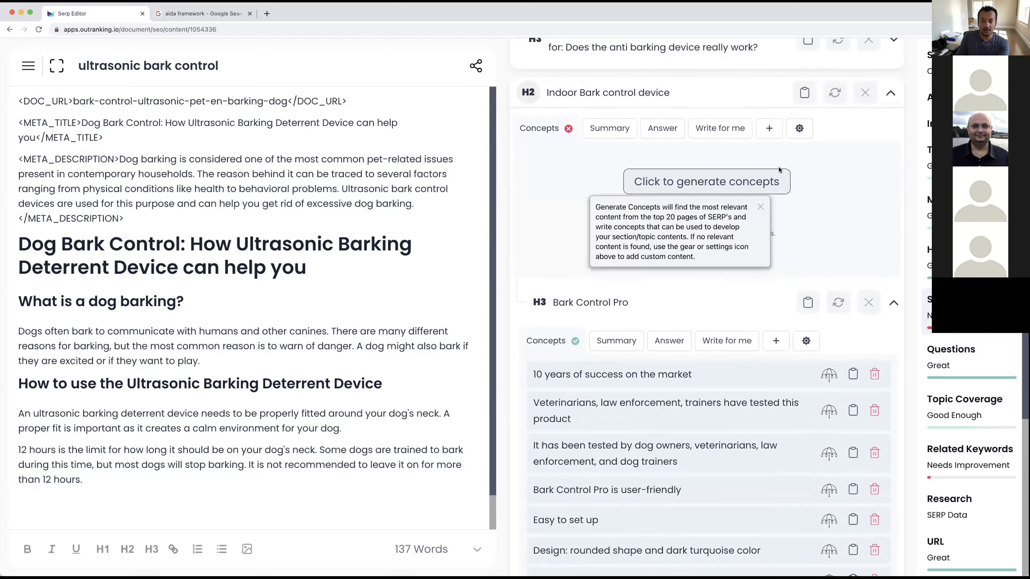
pyautogui.click(804, 108)
pyautogui.scroll(-2, 668, 365)
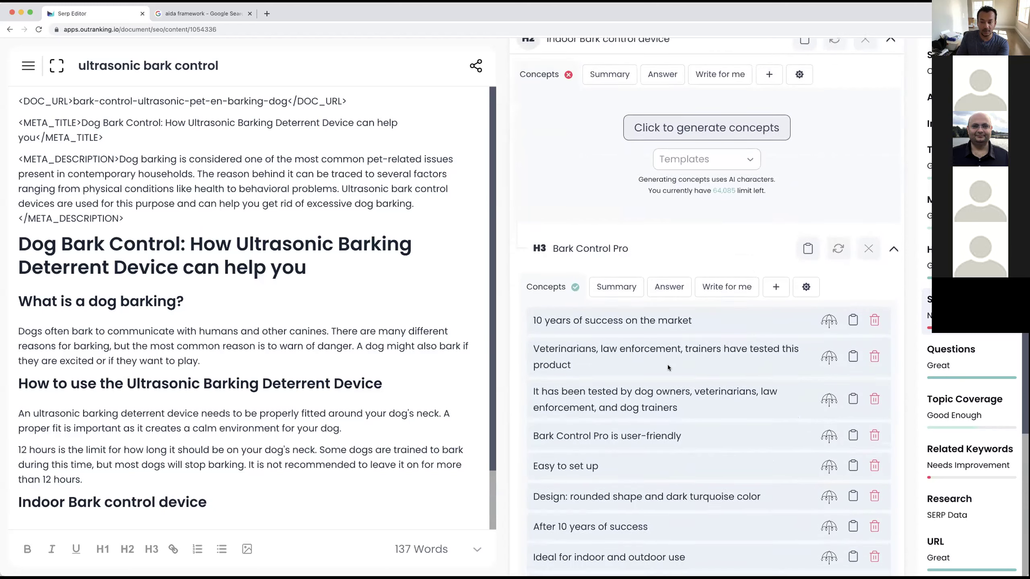
pyautogui.scroll(-1, 668, 365)
pyautogui.click(808, 202)
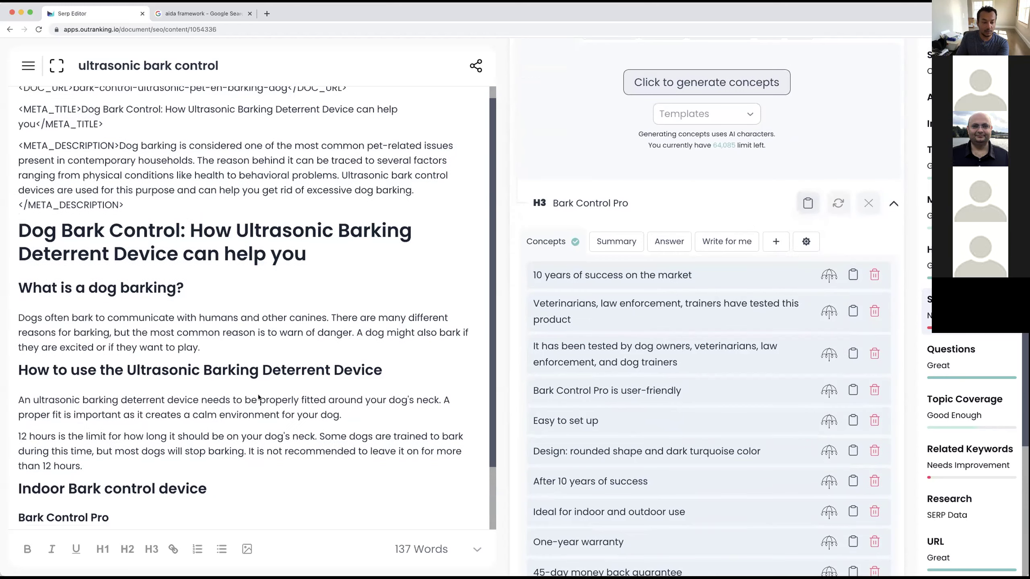
# - Insert the first five feature concepts, through "Easy to set up", under "Bark Control Pro" and format them as a numbered list
pyautogui.click(853, 275)
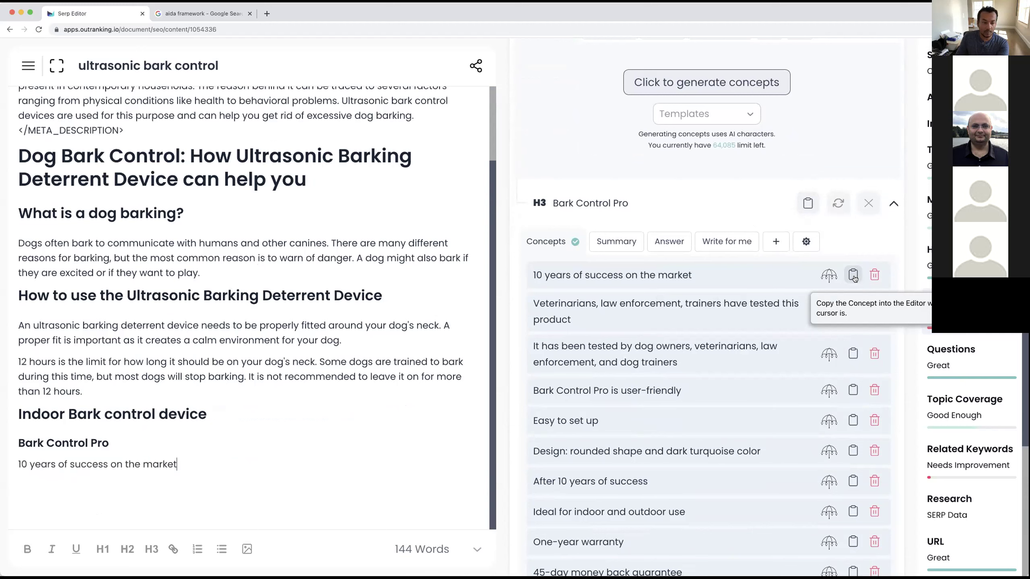
pyautogui.click(853, 310)
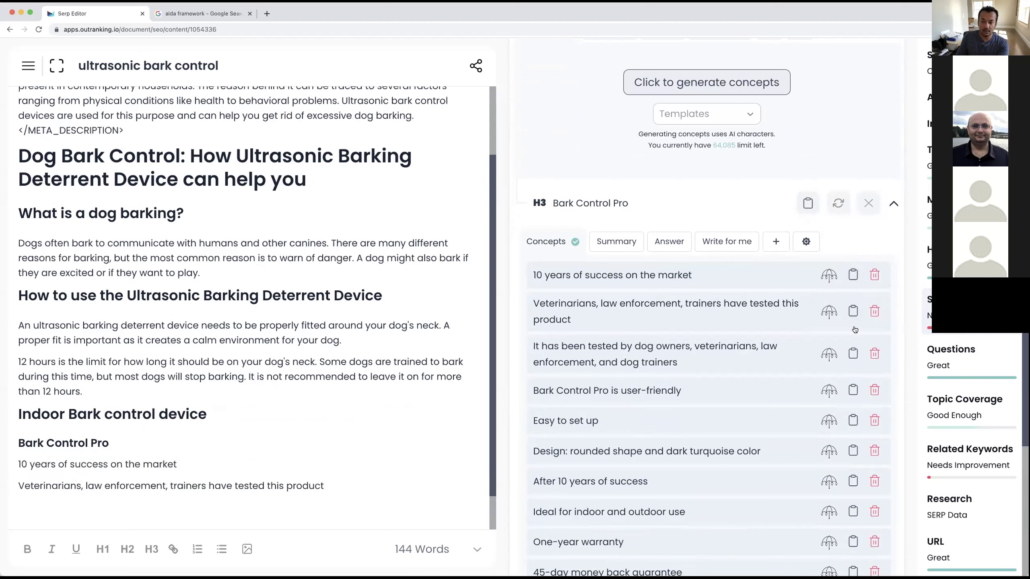
pyautogui.click(853, 354)
pyautogui.click(853, 391)
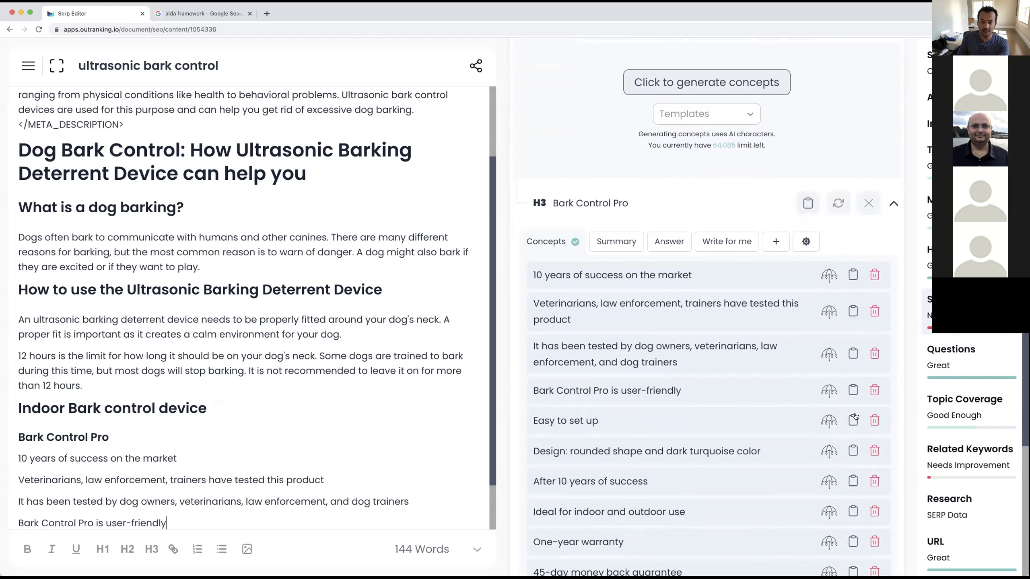
pyautogui.click(853, 420)
pyautogui.moveTo(86, 522); pyautogui.dragTo(19, 437)
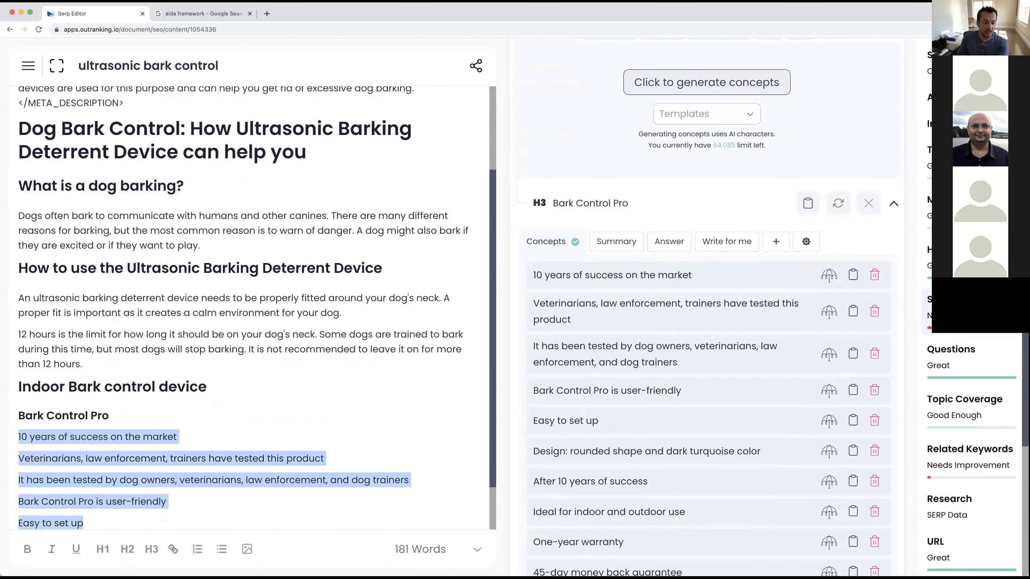
pyautogui.click(199, 550)
# - Add a bold "Features" line between the "Bark Control Pro" heading and its numbered list, then return to the list's end
pyautogui.click(318, 451)
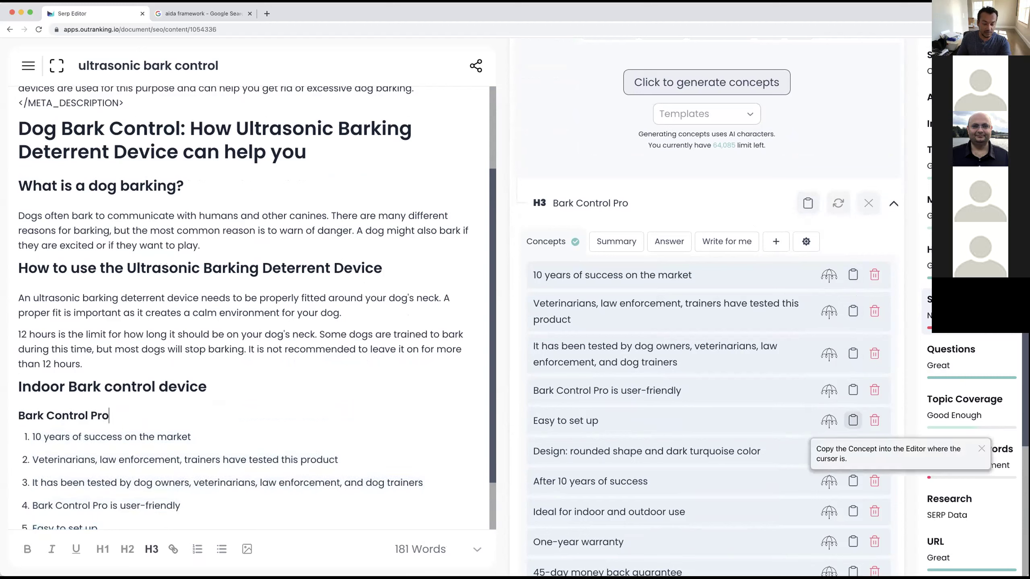
pyautogui.click(854, 451)
pyautogui.write('Features')
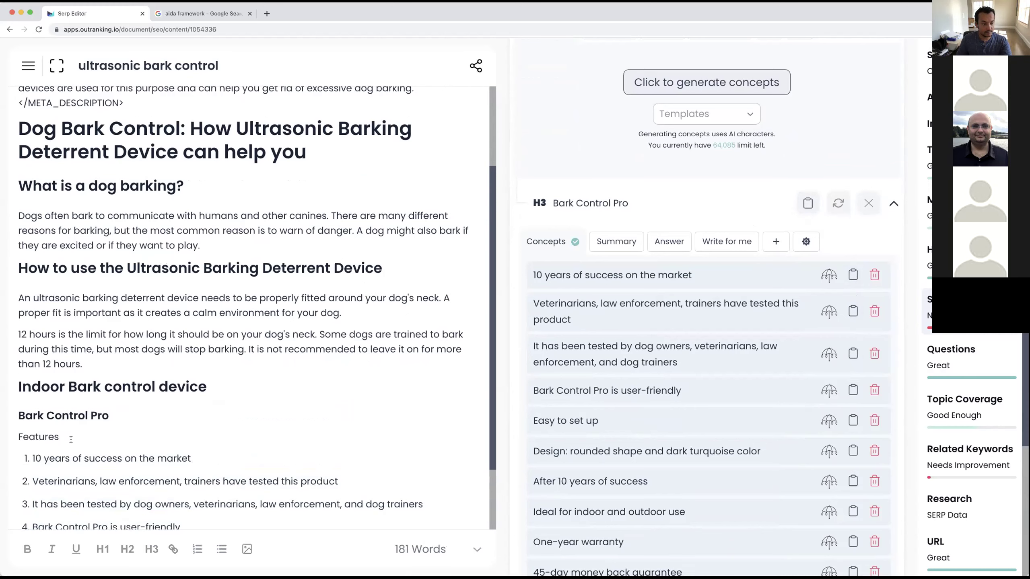
pyautogui.moveTo(70, 439); pyautogui.dragTo(8, 440)
pyautogui.hotkey('ctrl', 'b')
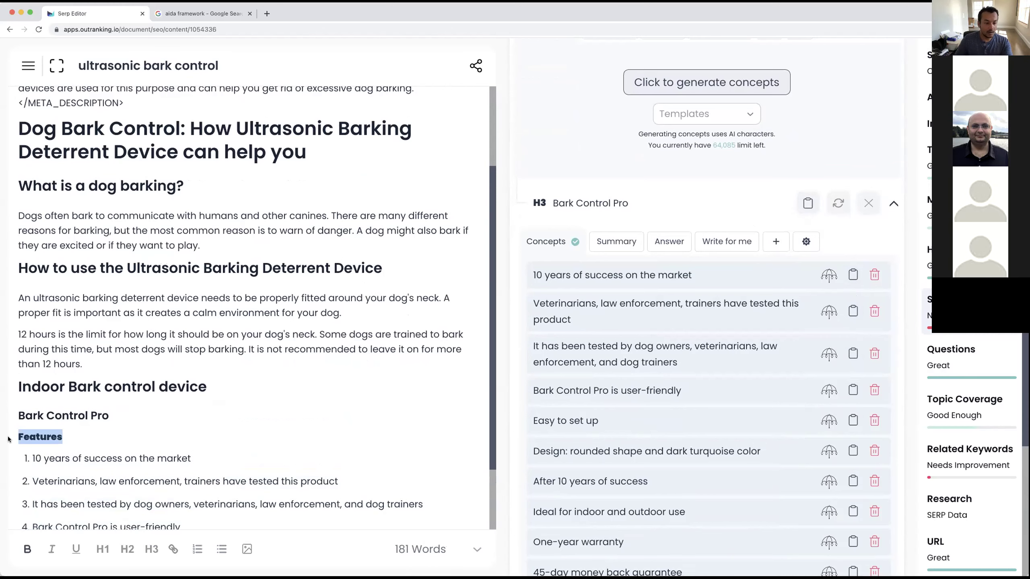
pyautogui.scroll(-2, 216, 459)
pyautogui.click(135, 469)
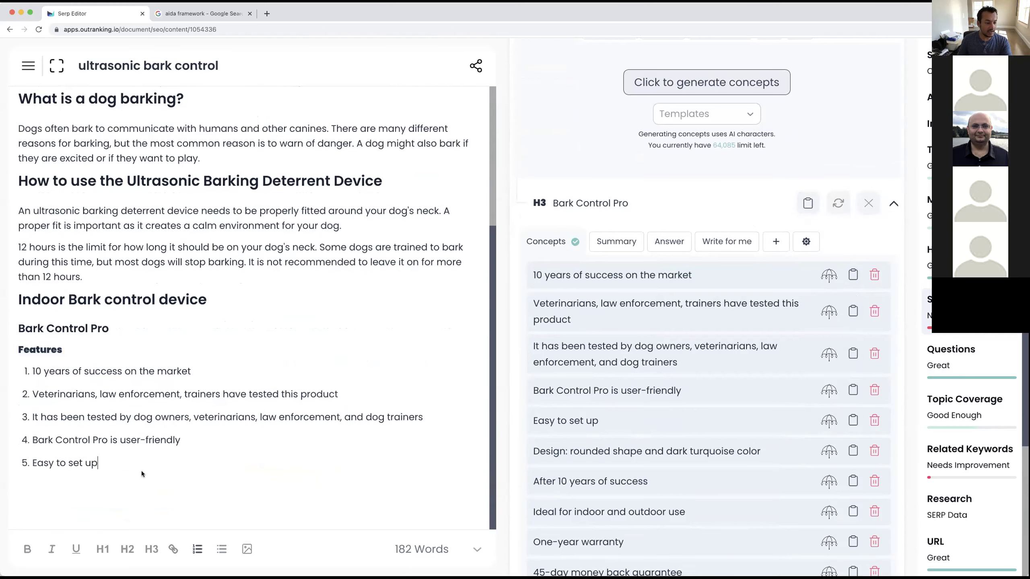
# - Add a bold "Benefits" line below the numbered features list and start a new line under it
pyautogui.press('Return')
pyautogui.press('BackSpace')
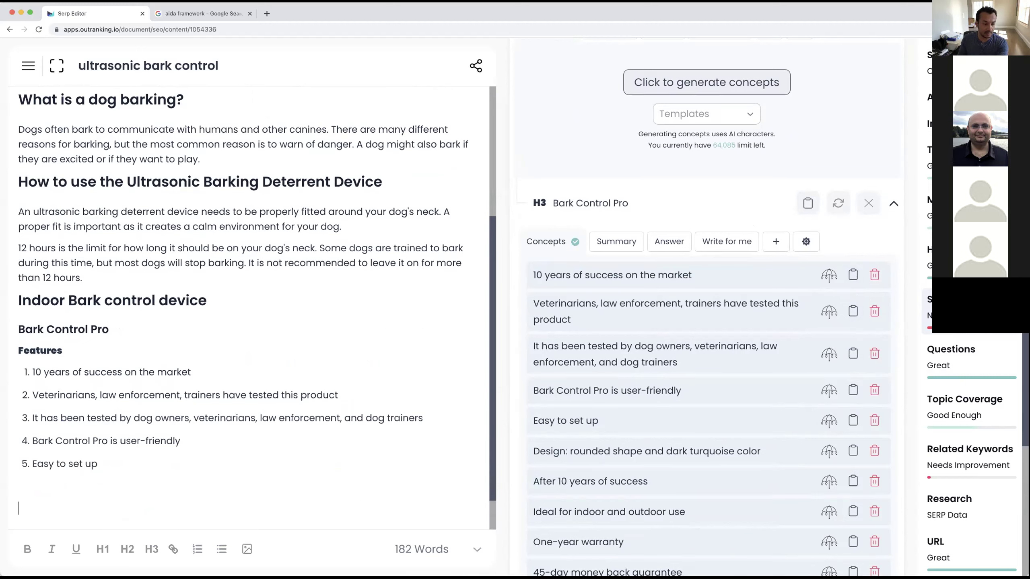
pyautogui.write('benefits')
pyautogui.press('BackSpace')
pyautogui.press('BackSpace')
pyautogui.press('BackSpace')
pyautogui.press('BackSpace')
pyautogui.press('BackSpace')
pyautogui.press('BackSpace')
pyautogui.write('benefits')
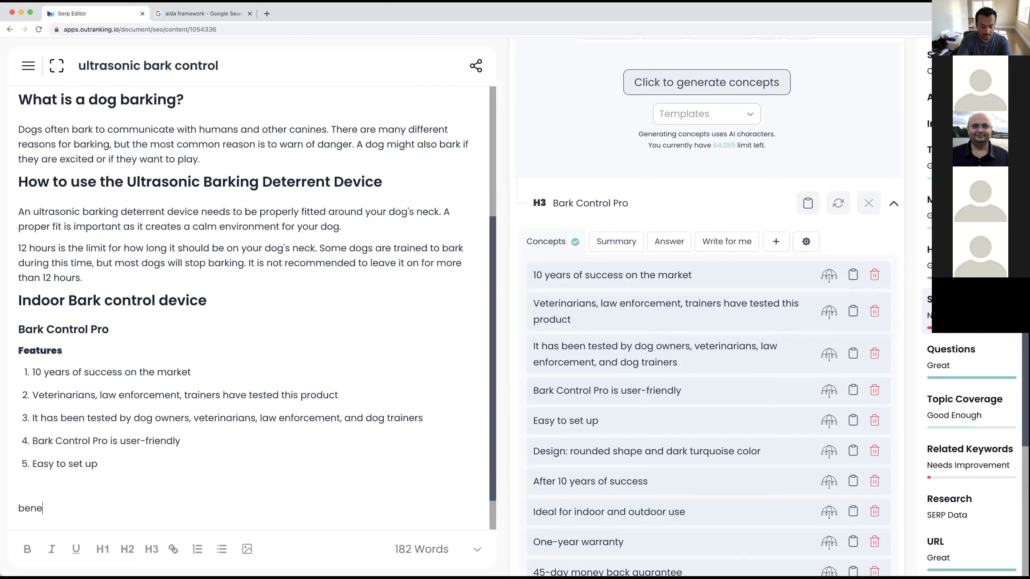
pyautogui.press('BackSpace')
pyautogui.press('BackSpace')
pyautogui.press('BackSpace')
pyautogui.press('BackSpace')
pyautogui.press('BackSpace')
pyautogui.write('Benefits')
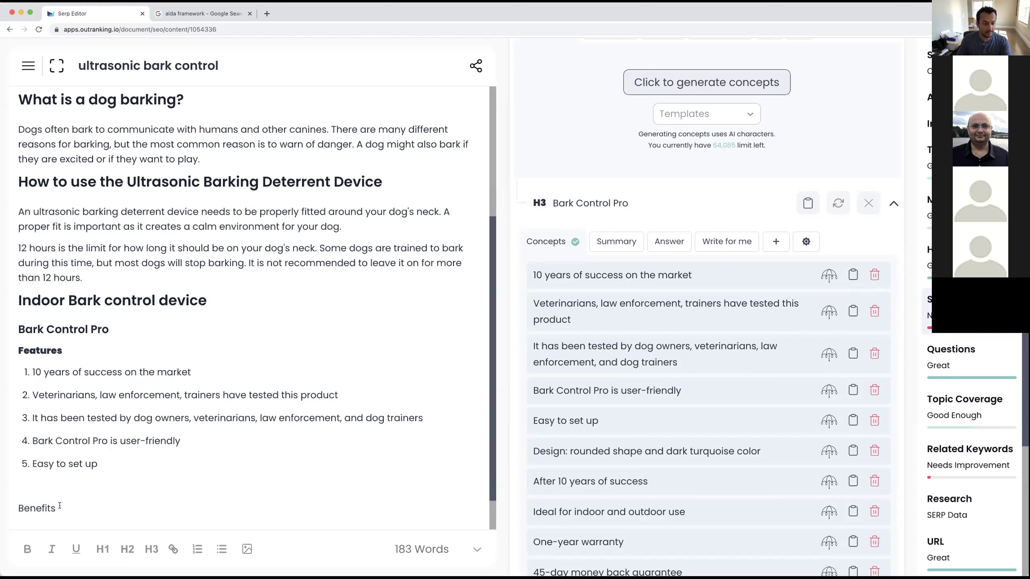
pyautogui.moveTo(59, 506); pyautogui.dragTo(2, 511)
pyautogui.hotkey('ctrl', 'b')
pyautogui.press('Right')
pyautogui.press('Return')
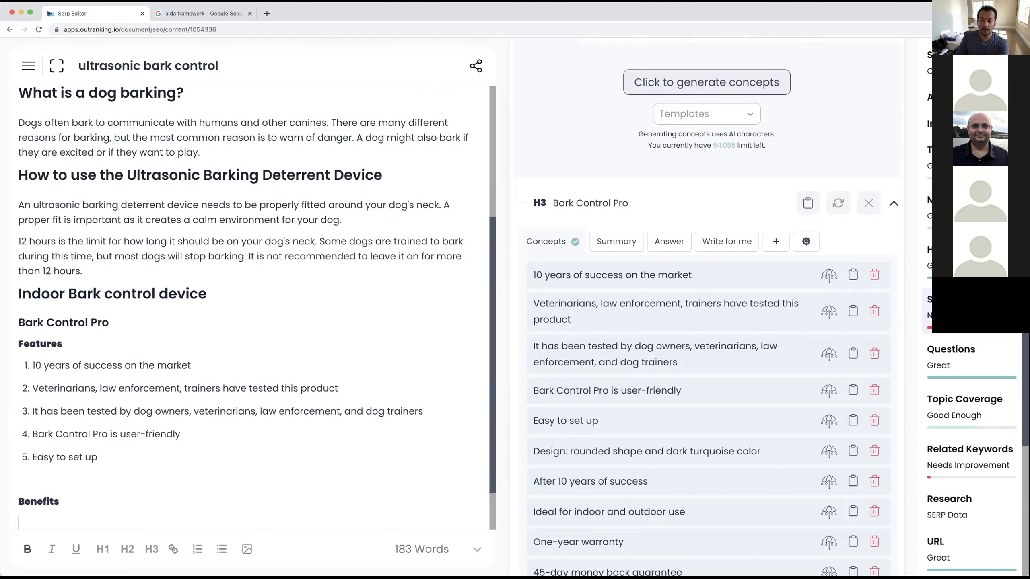
# - Delete all the generated feature concepts from the "Bark Control Pro" section
pyautogui.doubleClick(874, 275)
pyautogui.doubleClick(874, 276)
pyautogui.doubleClick(875, 275)
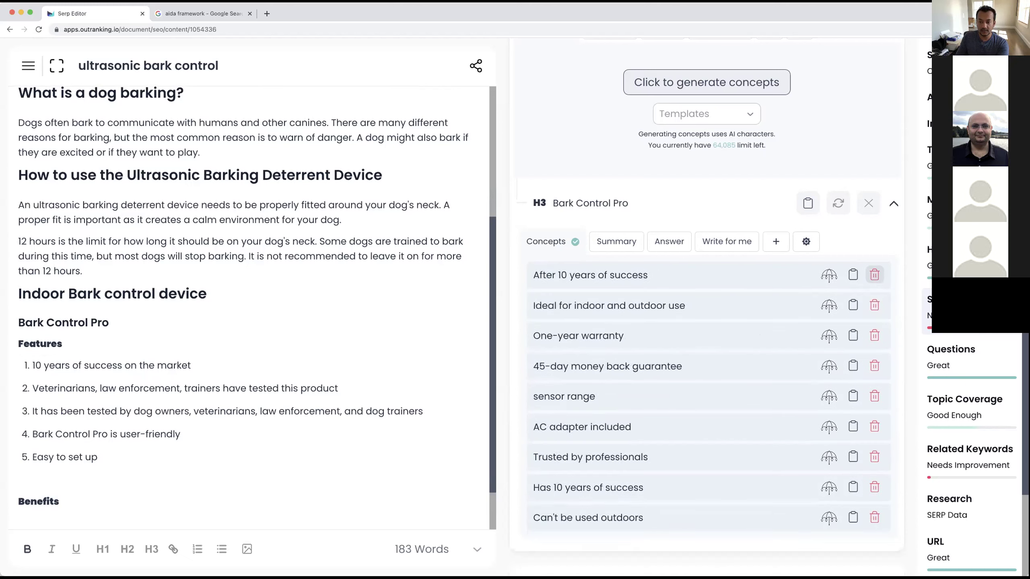
pyautogui.doubleClick(875, 275)
pyautogui.doubleClick(874, 275)
pyautogui.doubleClick(874, 275)
pyautogui.click(874, 275)
pyautogui.doubleClick(874, 275)
# - Generate concepts for "Bark Control Pro" with the Benefits template and review the list
pyautogui.click(730, 327)
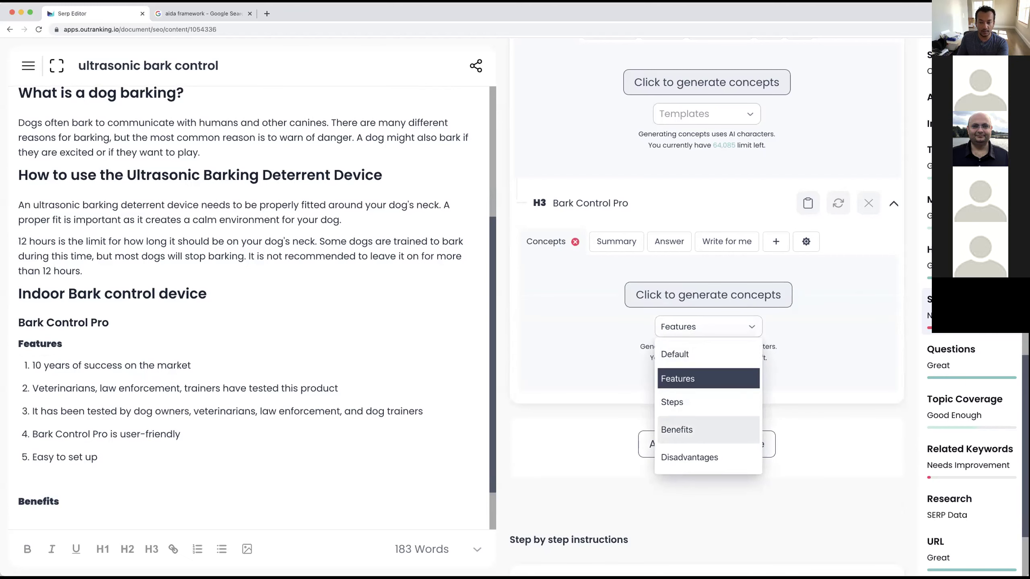
pyautogui.click(690, 430)
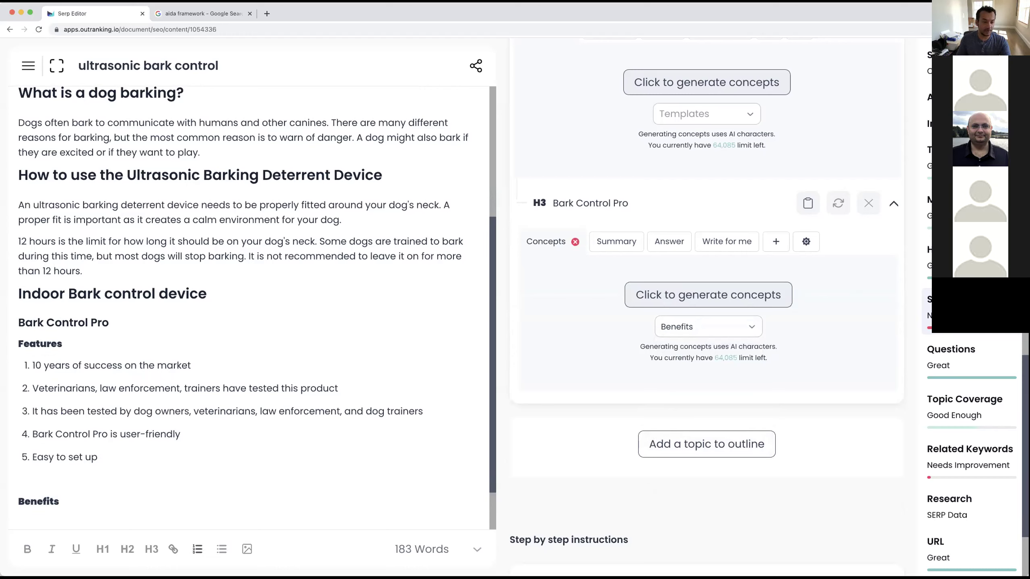
pyautogui.click(18, 523)
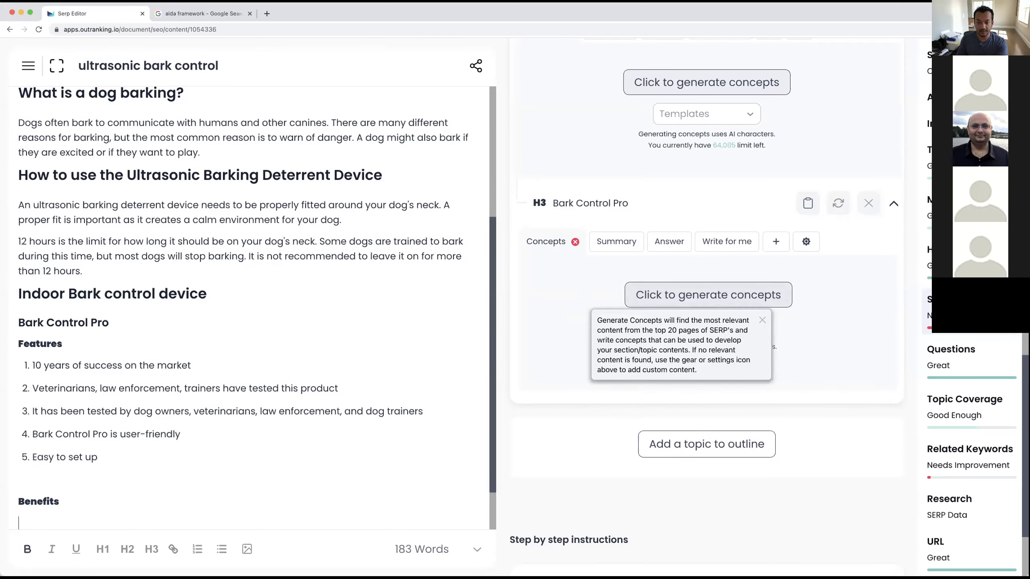
pyautogui.click(708, 294)
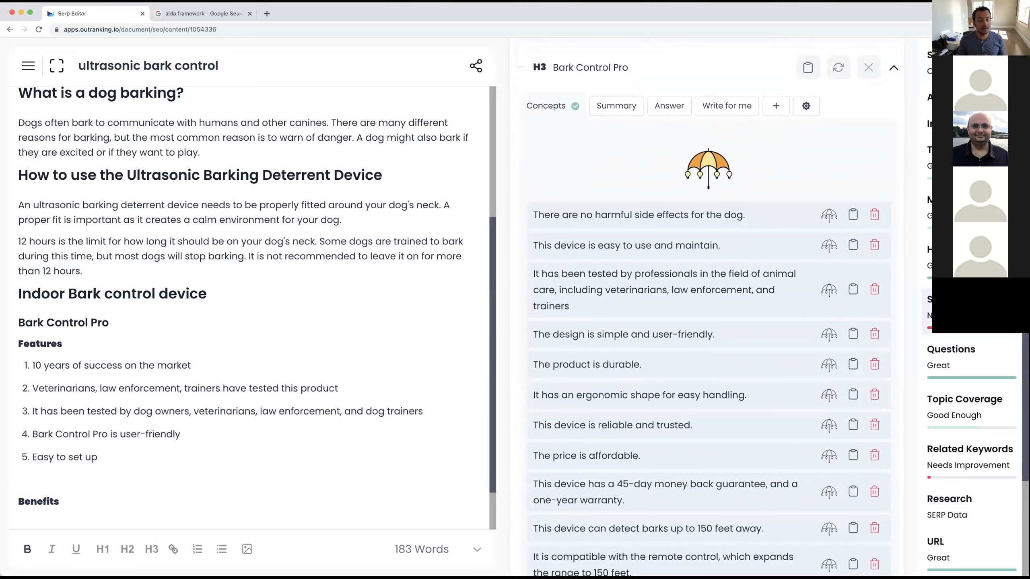
pyautogui.scroll(5, 709, 304)
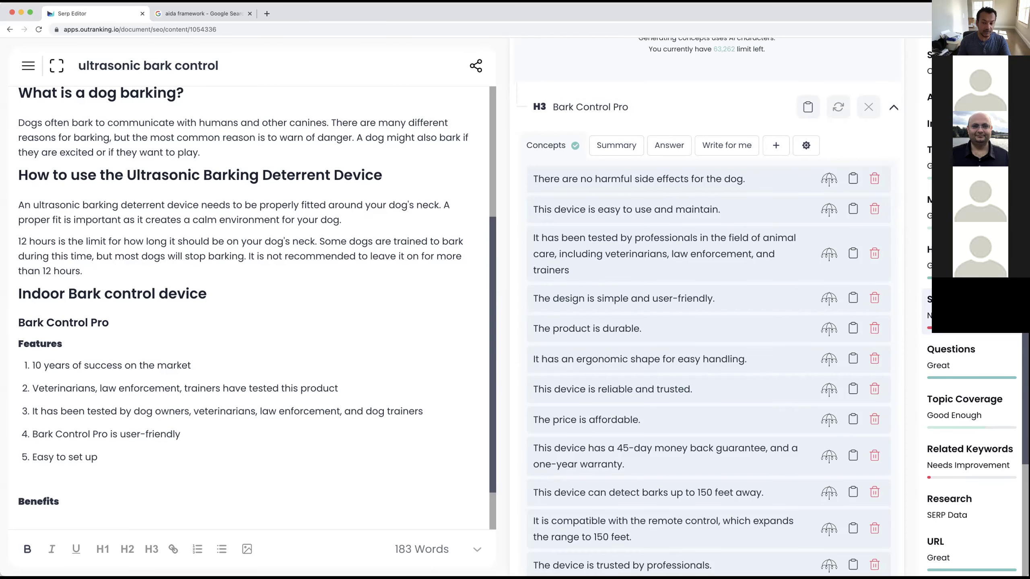
pyautogui.scroll(-3, 710, 304)
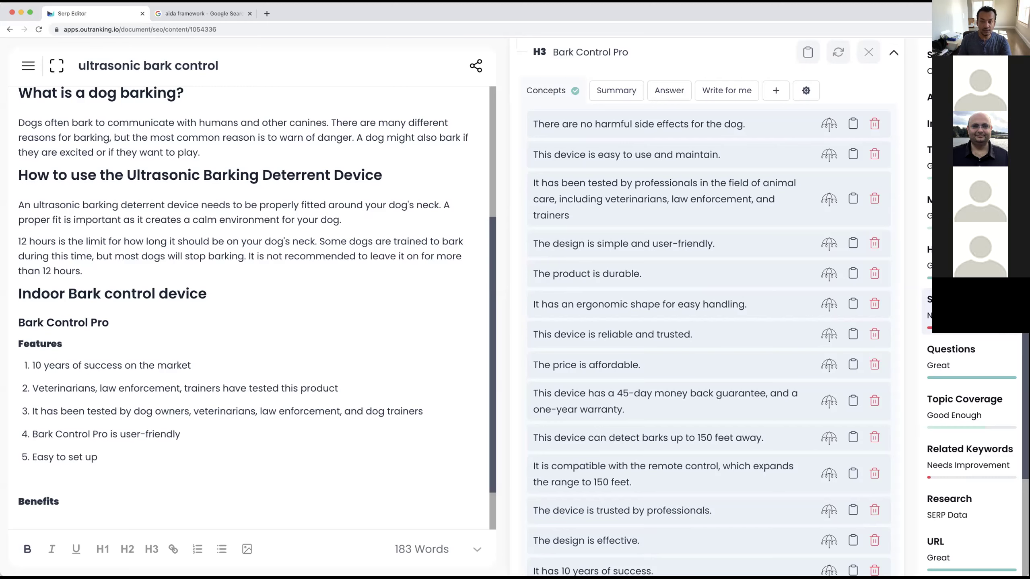
pyautogui.scroll(2, 710, 304)
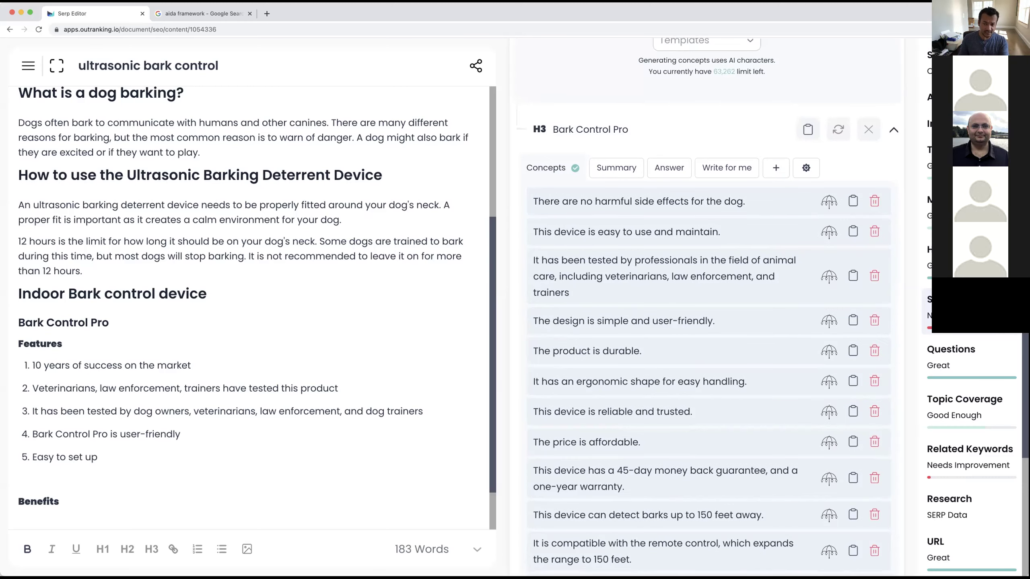
pyautogui.scroll(-3, 709, 304)
pyautogui.scroll(7, 709, 304)
pyautogui.scroll(2, 710, 304)
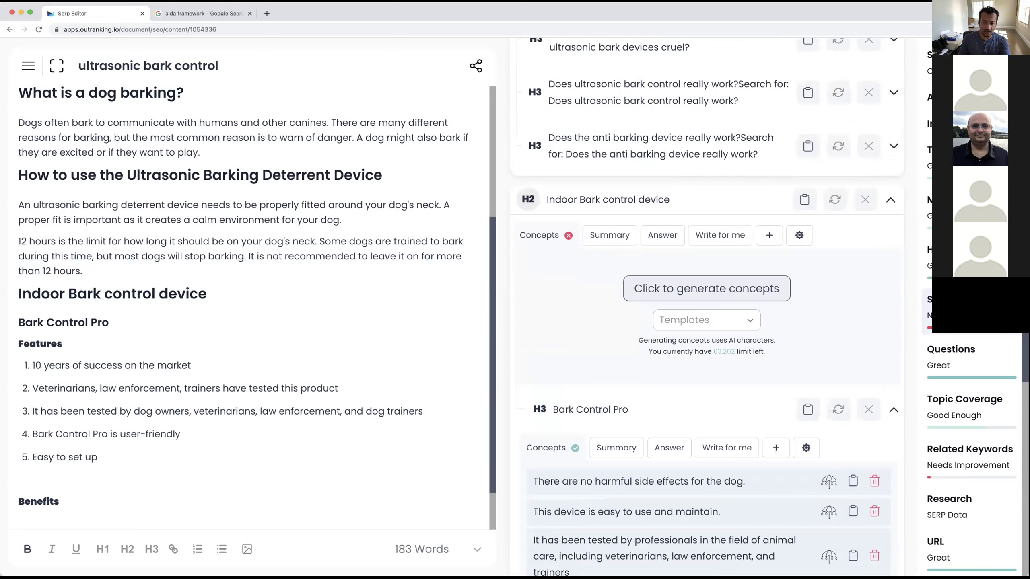
# - Delete all the generated benefit concepts from the "Bark Control Pro" section
pyautogui.scroll(-4, 709, 304)
pyautogui.click(875, 319)
pyautogui.click(874, 321)
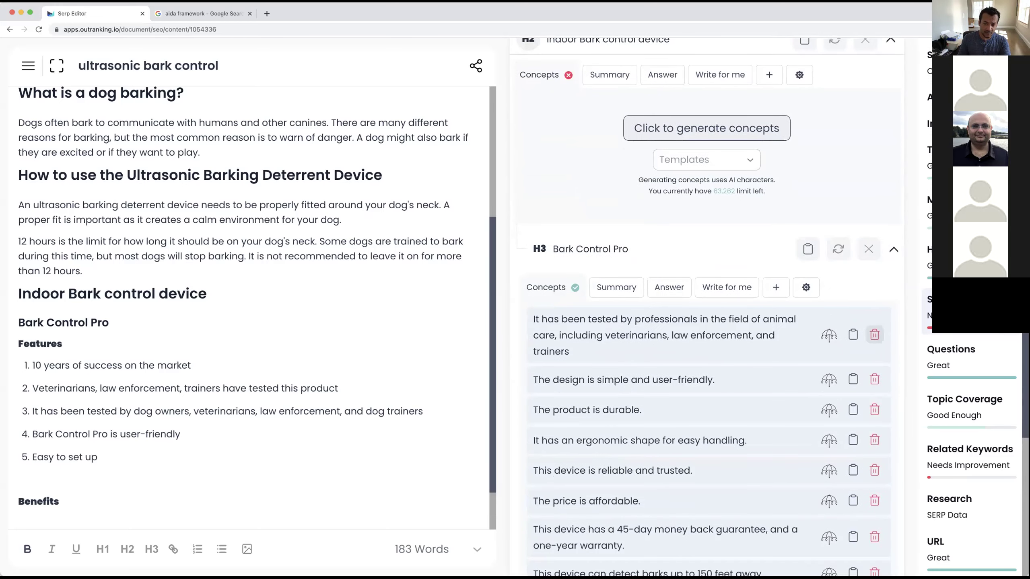
pyautogui.click(874, 321)
pyautogui.click(874, 321)
pyautogui.click(874, 321)
pyautogui.click(874, 321)
pyautogui.click(874, 321)
pyautogui.click(874, 321)
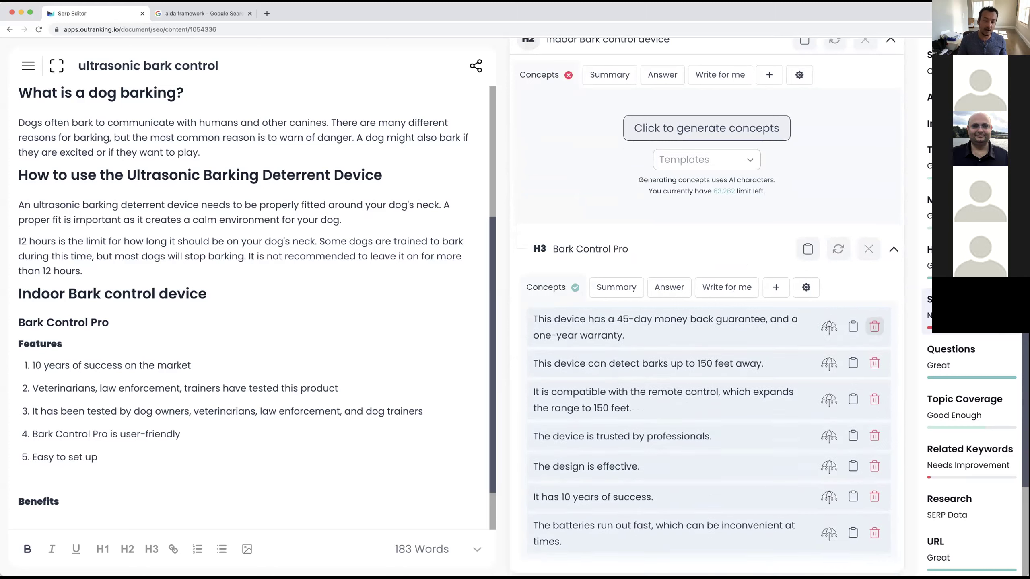
pyautogui.click(874, 324)
pyautogui.click(874, 322)
pyautogui.click(874, 323)
pyautogui.click(874, 321)
pyautogui.click(874, 322)
pyautogui.click(875, 326)
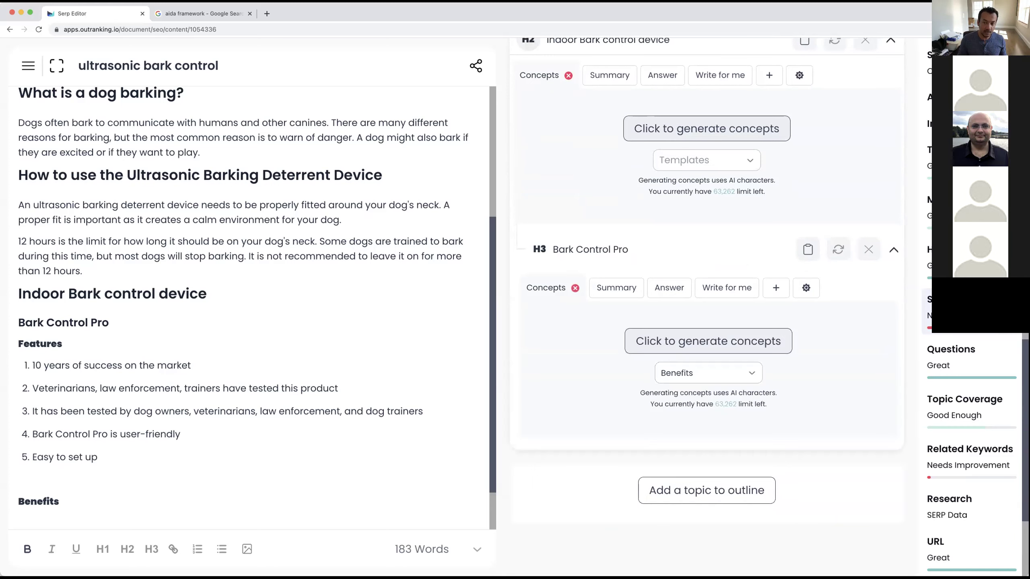
# - Generate concepts for "Bark Control Pro" with the Disadvantages template and review the list
pyautogui.click(694, 373)
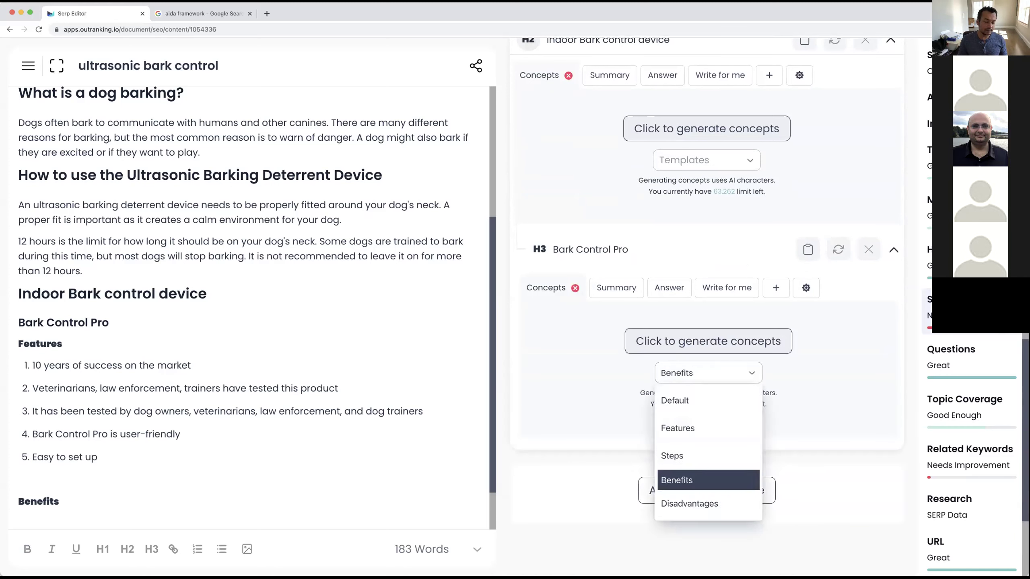
pyautogui.press('Down')
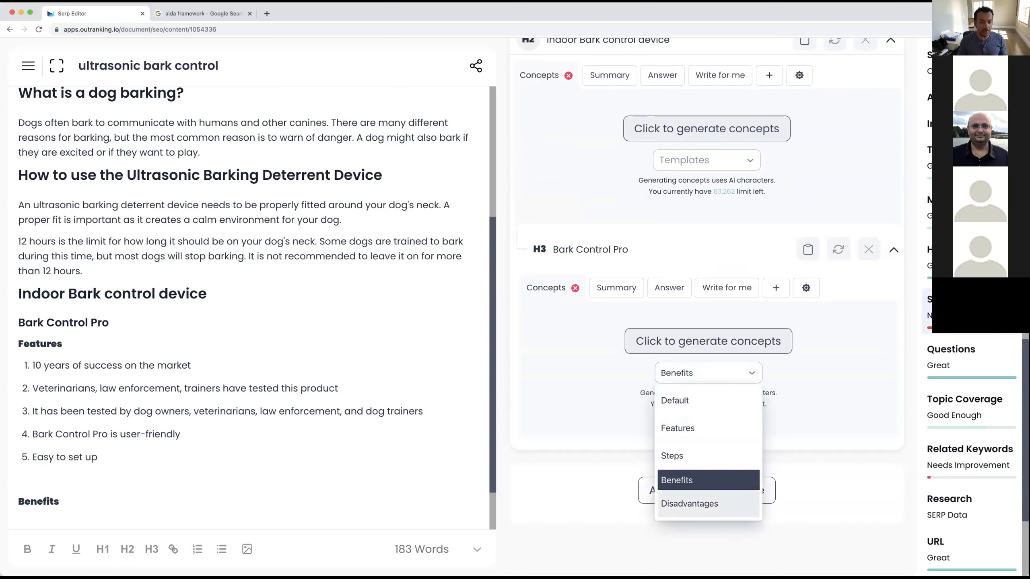
pyautogui.press('Return')
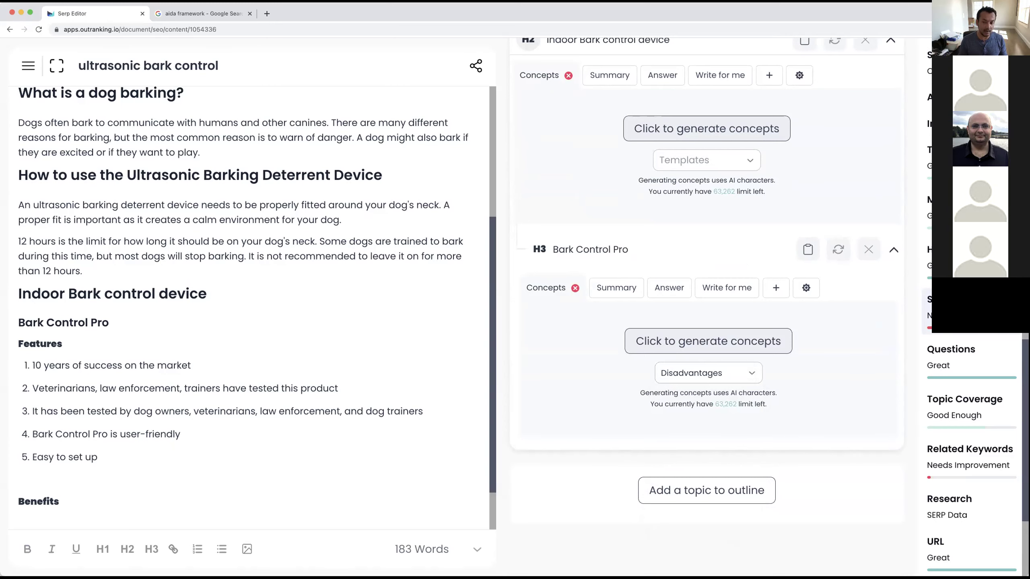
pyautogui.scroll(-2, 706, 284)
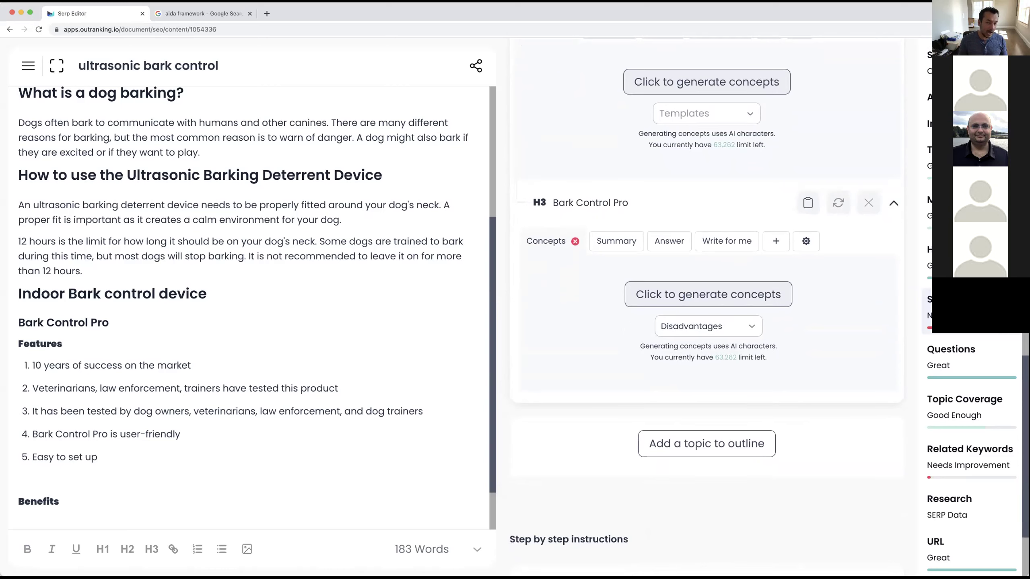
pyautogui.press('Return')
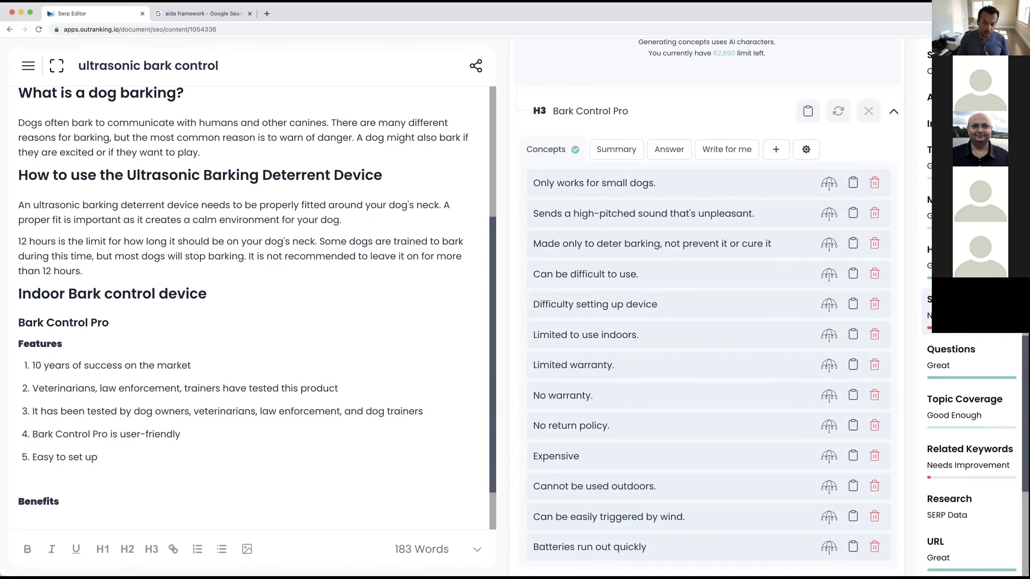
pyautogui.scroll(-7, 708, 308)
pyautogui.scroll(6, 707, 308)
pyautogui.scroll(-1, 708, 308)
pyautogui.scroll(2, 707, 308)
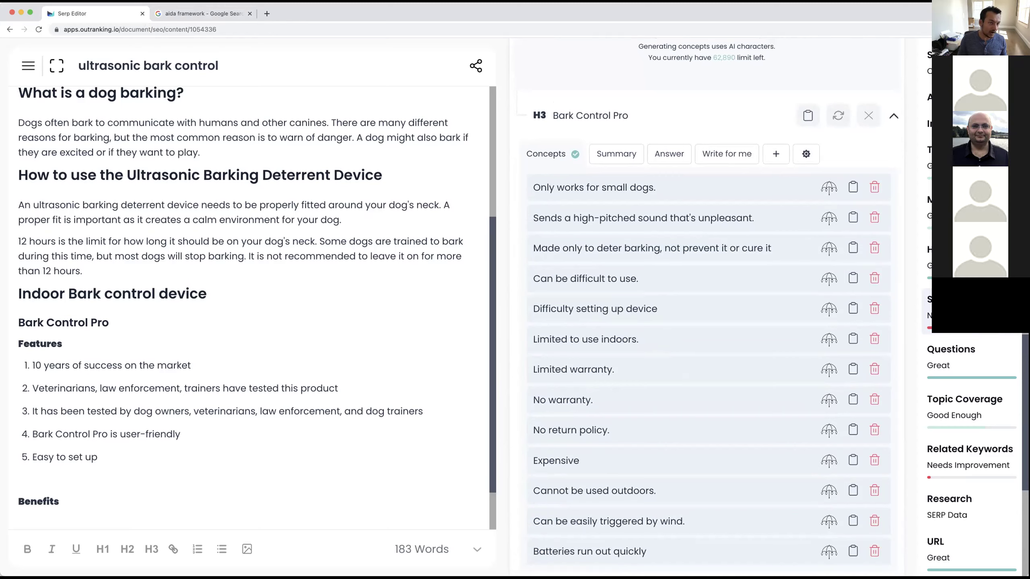
# - Switch to Google, search for "barck control on amazone" and open Amazon's "bark control" results page
pyautogui.click(201, 13)
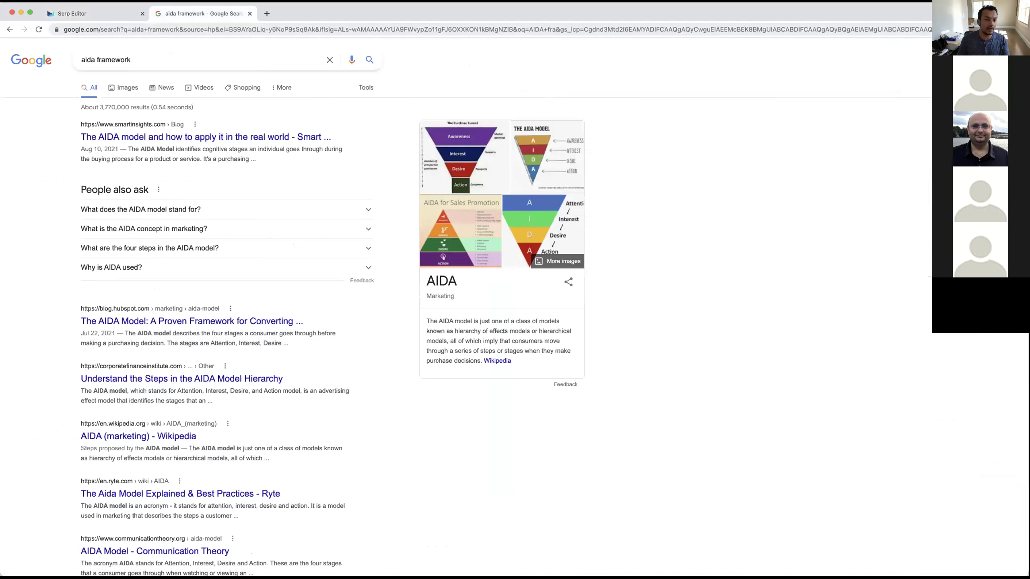
pyautogui.click(284, 30)
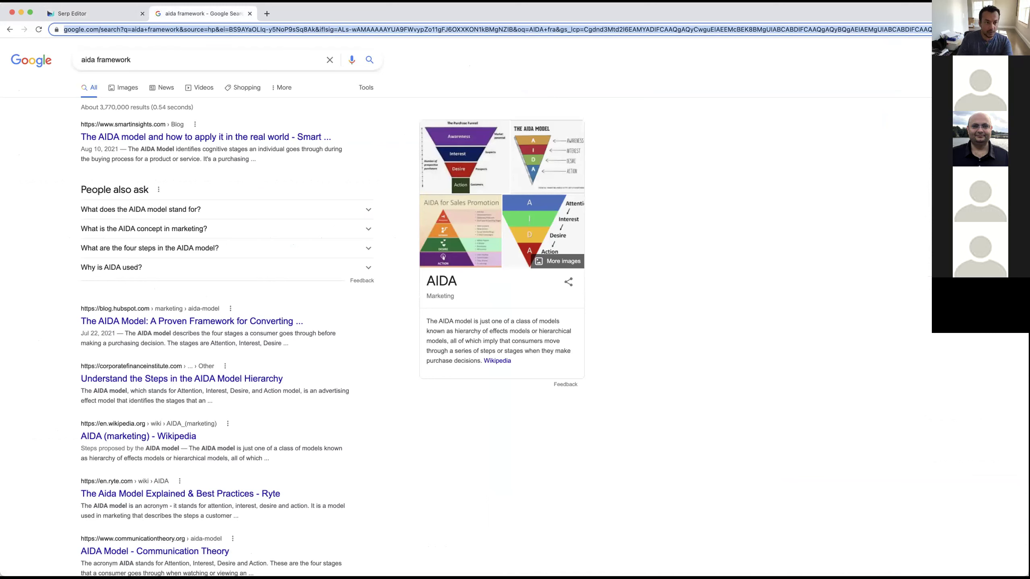
pyautogui.tripleClick(106, 59)
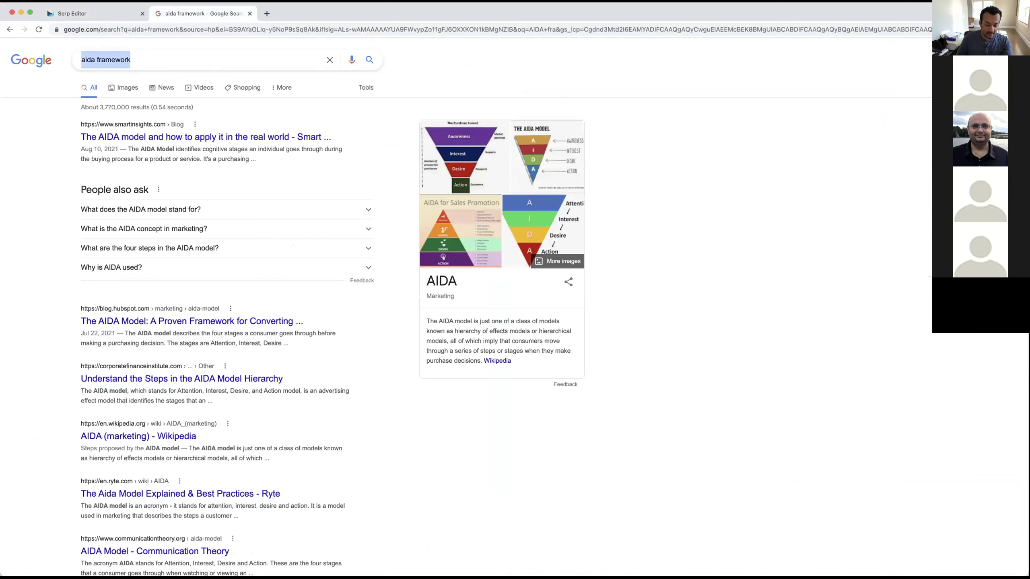
pyautogui.write('b')
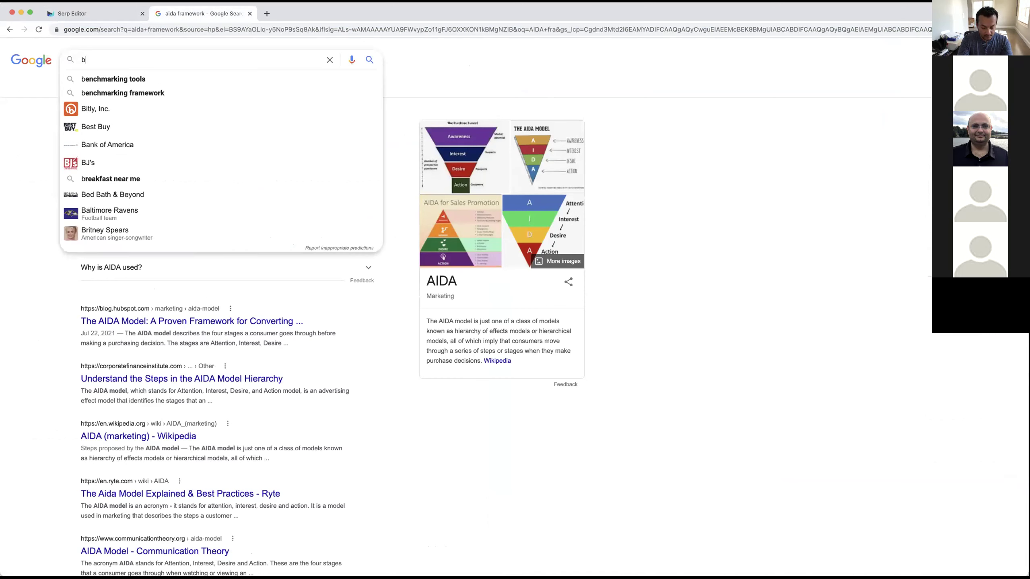
pyautogui.write('arck control on amazone')
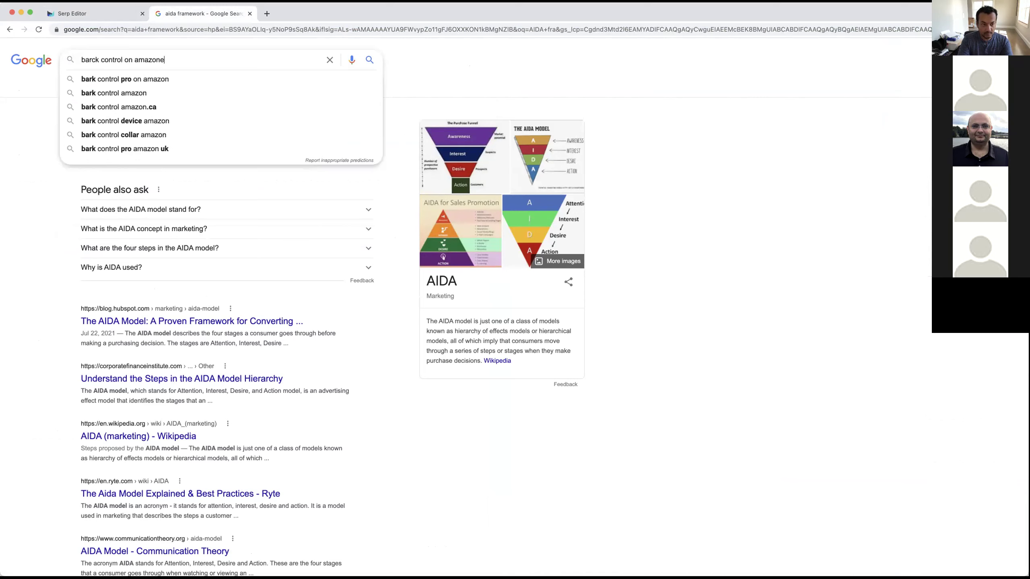
pyautogui.press('Return')
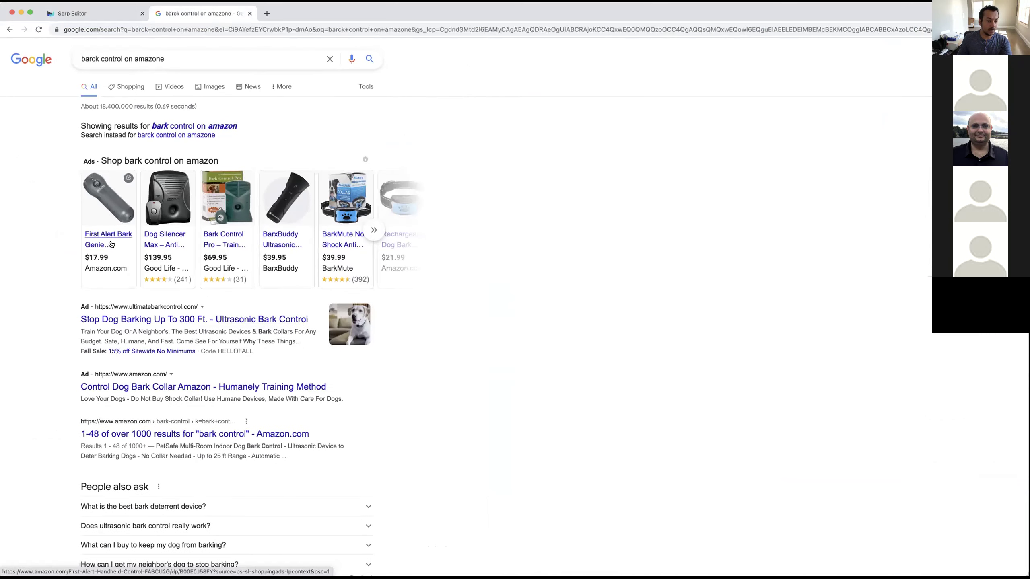
pyautogui.scroll(-3, 195, 404)
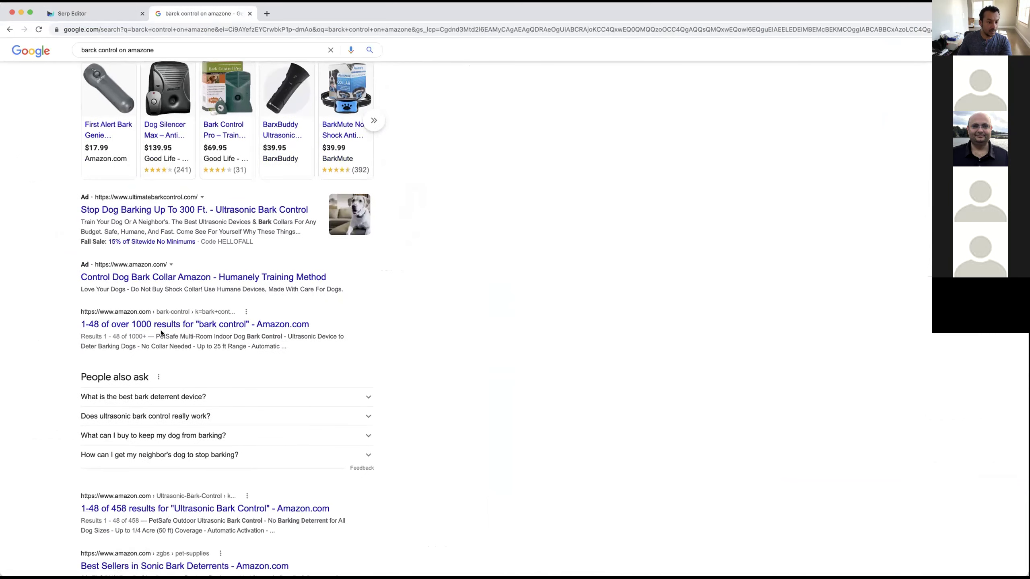
pyautogui.click(171, 313)
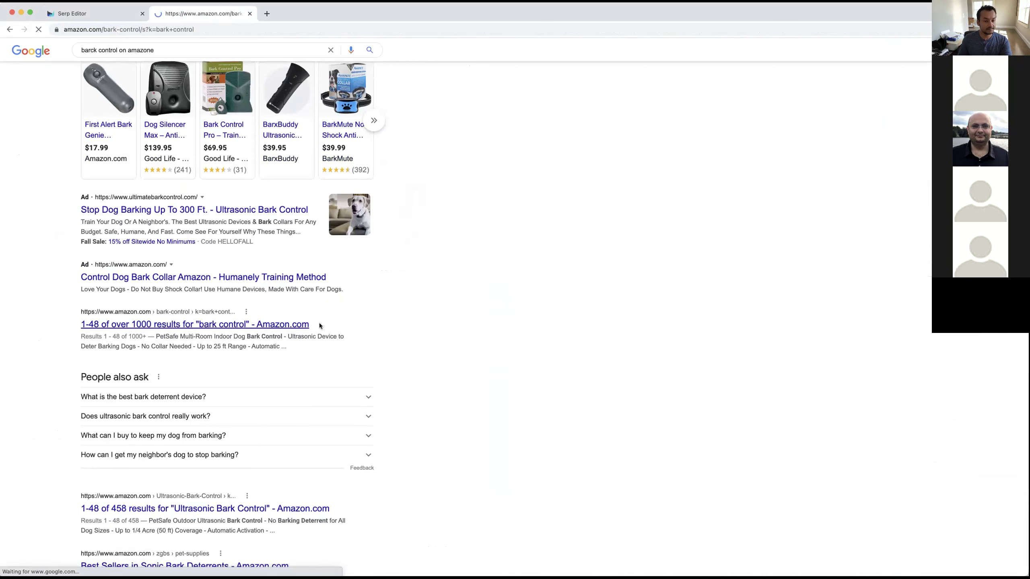
# - Open the BarxBuddy anti-bark device listing on Amazon and select all of its product description bullets
pyautogui.scroll(-5, 465, 364)
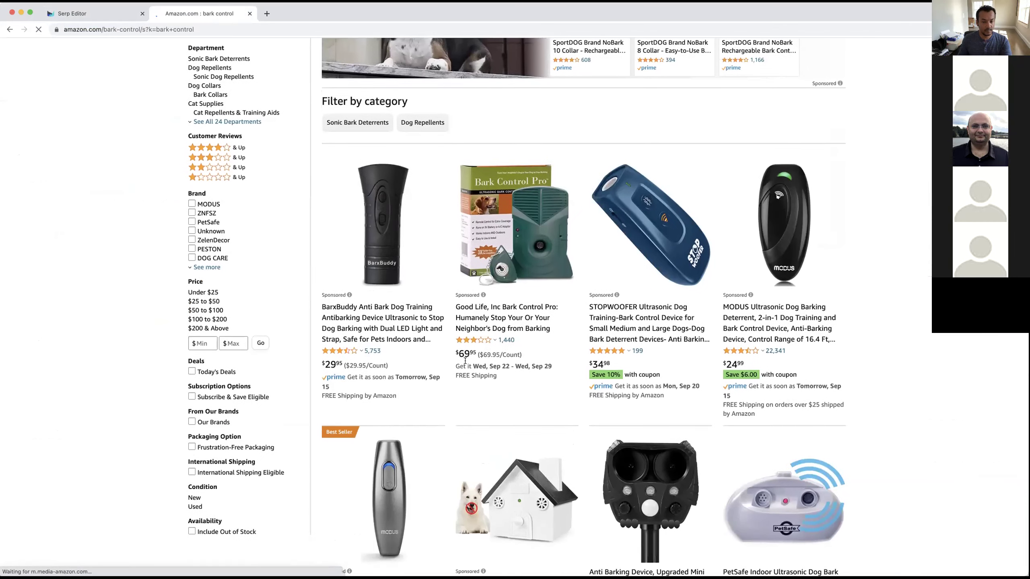
pyautogui.click(349, 341)
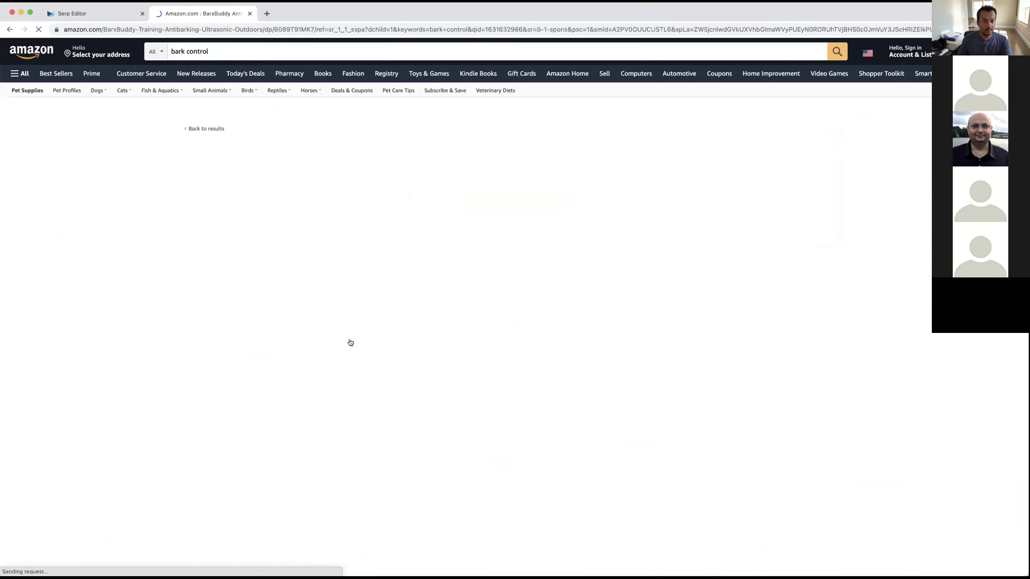
pyautogui.scroll(-2, 406, 325)
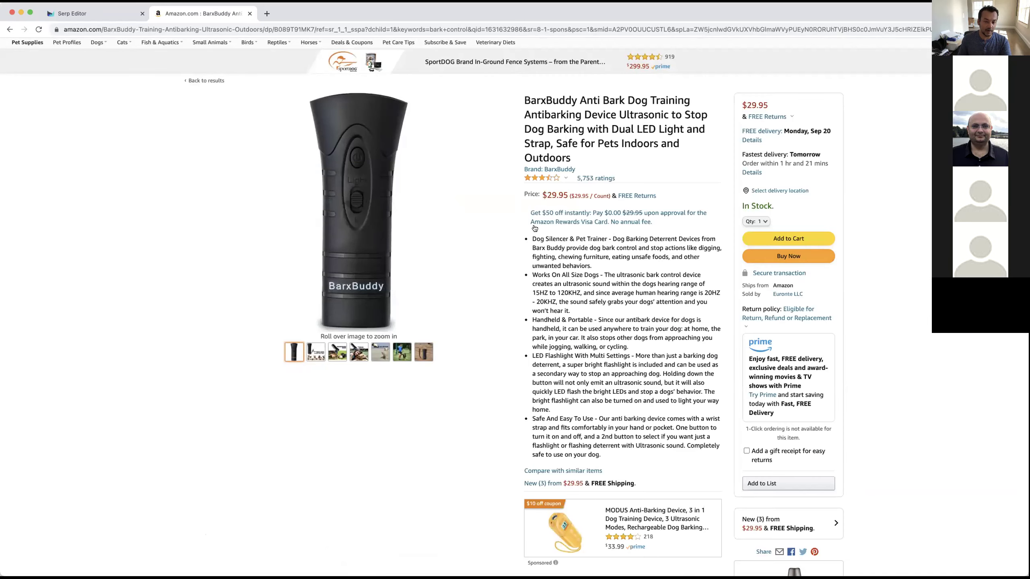
pyautogui.moveTo(528, 234); pyautogui.dragTo(676, 452)
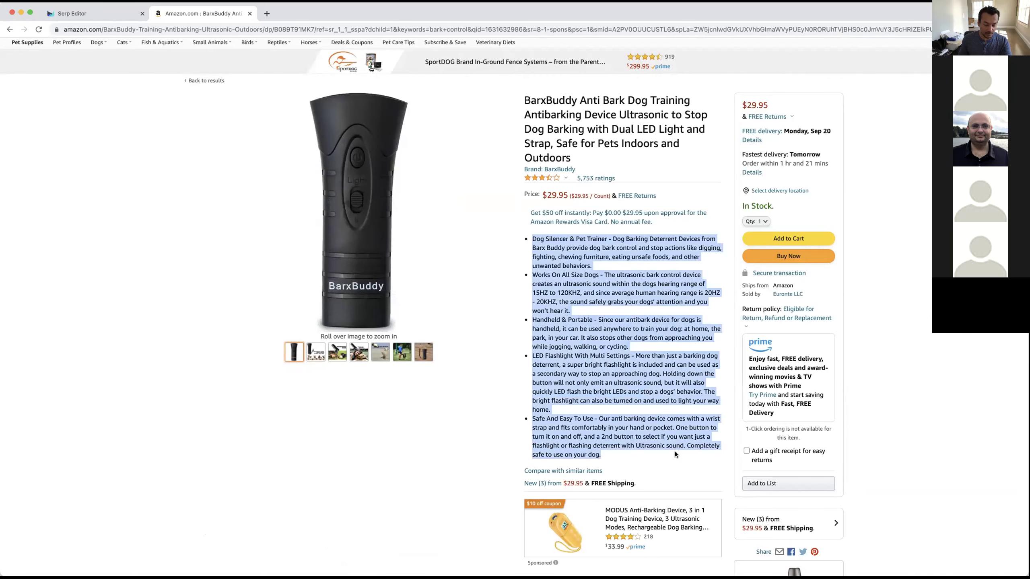
# - Paste the copied BarxBuddy product description into the "Bark Control Pro" section's custom summary and save it
pyautogui.hotkey('ctrl', 'shift', 'Tab')
pyautogui.click(807, 154)
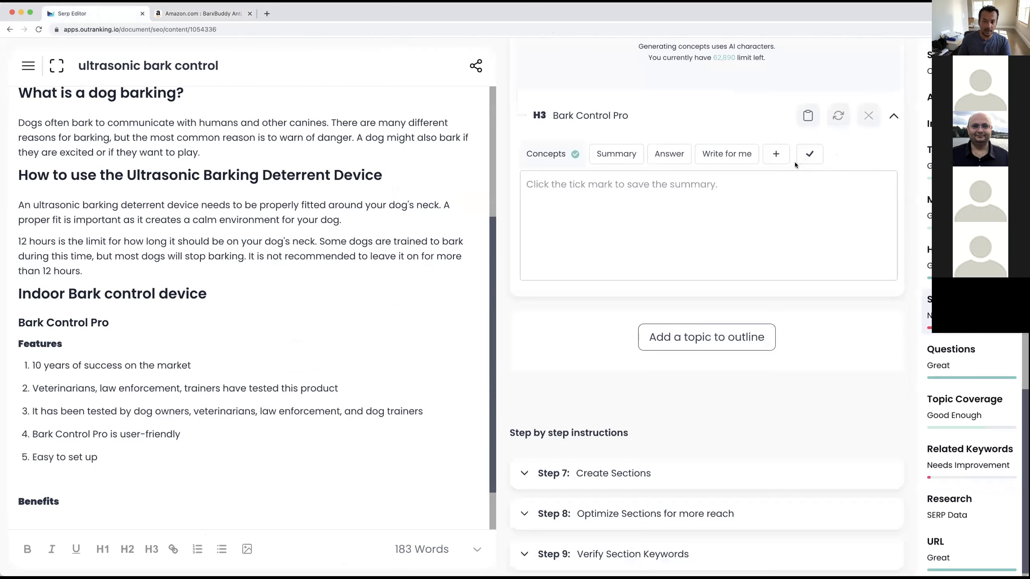
pyautogui.press('cmd+v')
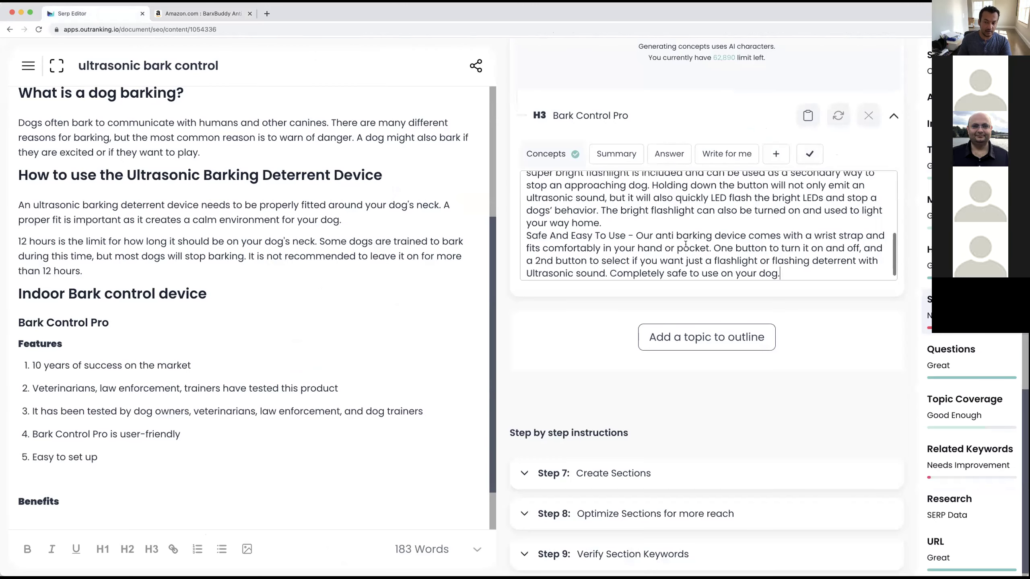
pyautogui.click(807, 156)
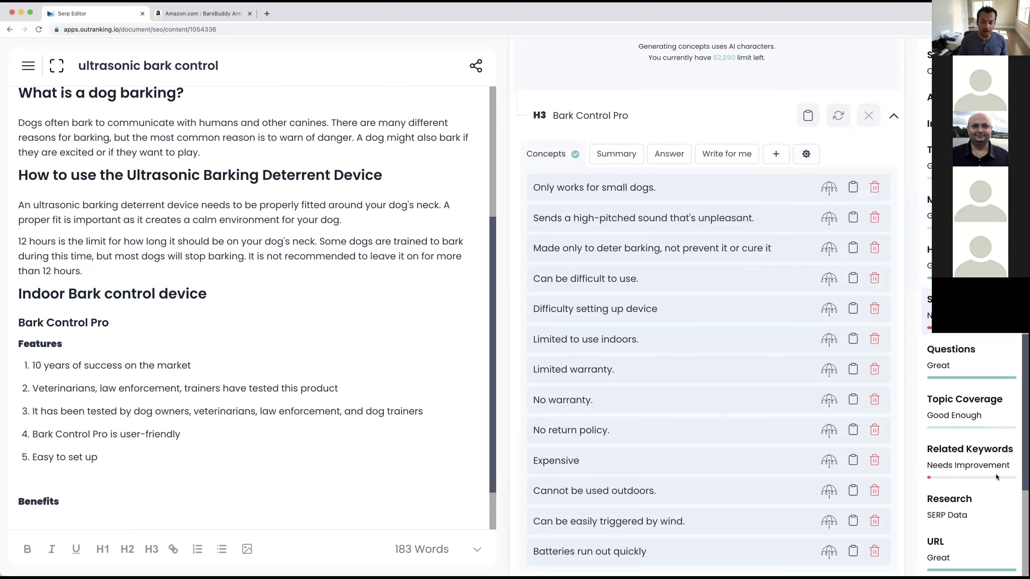
# - Open the Research data and look over the form for adding URLs to scrape, extending it to four URL fields before closing it
pyautogui.click(961, 513)
pyautogui.click(775, 190)
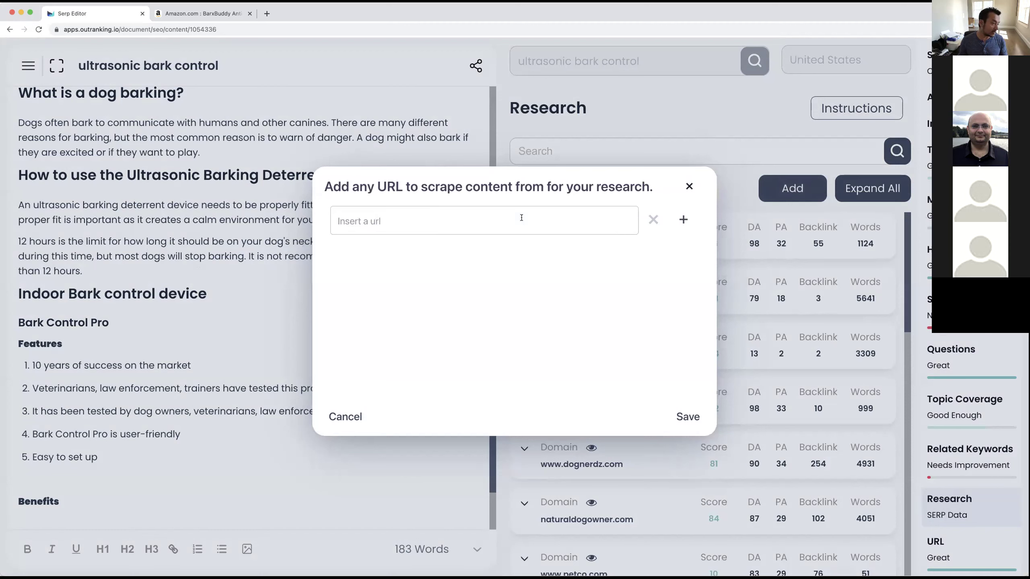
pyautogui.click(683, 220)
pyautogui.click(683, 258)
pyautogui.click(684, 258)
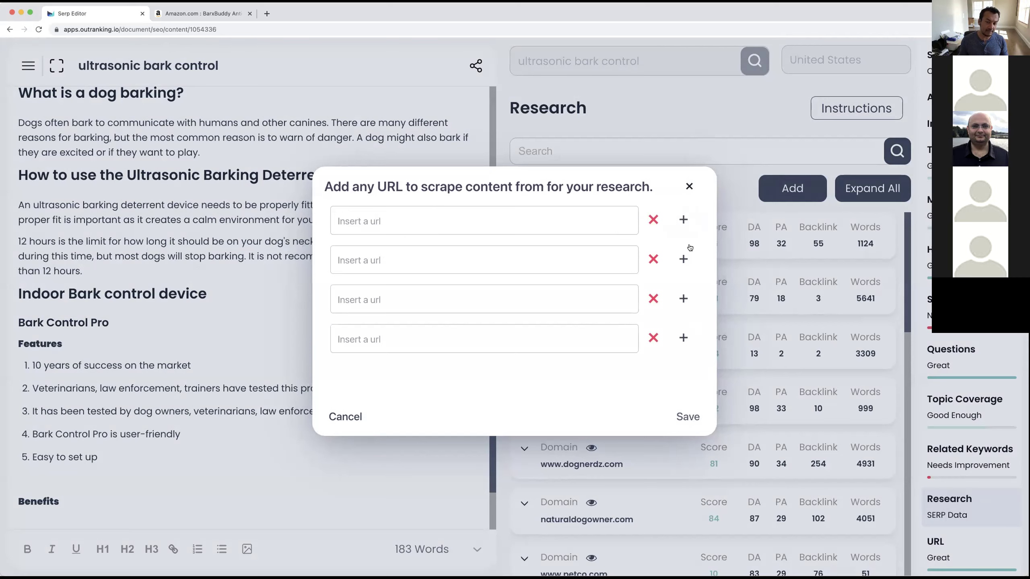
pyautogui.click(689, 187)
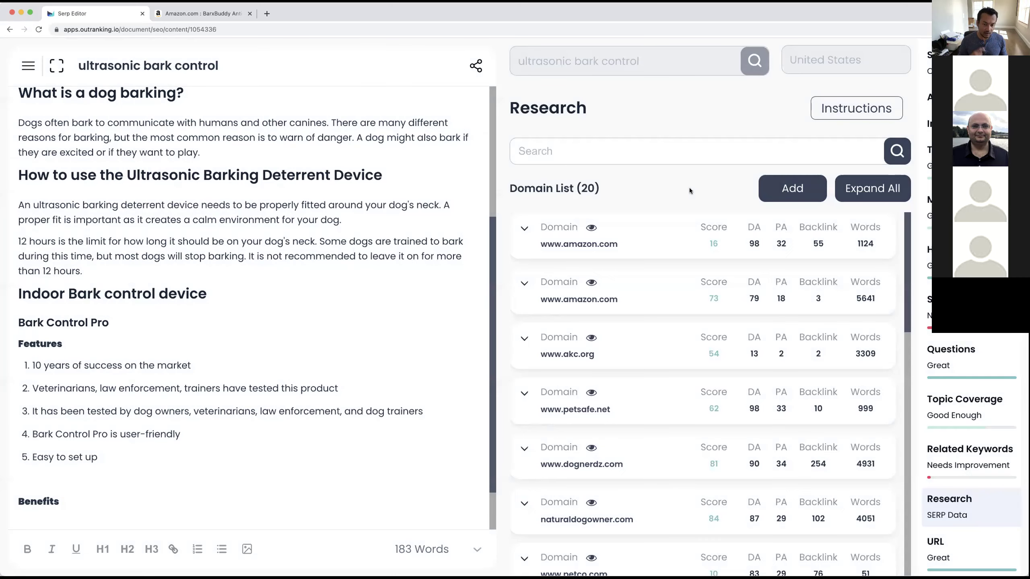
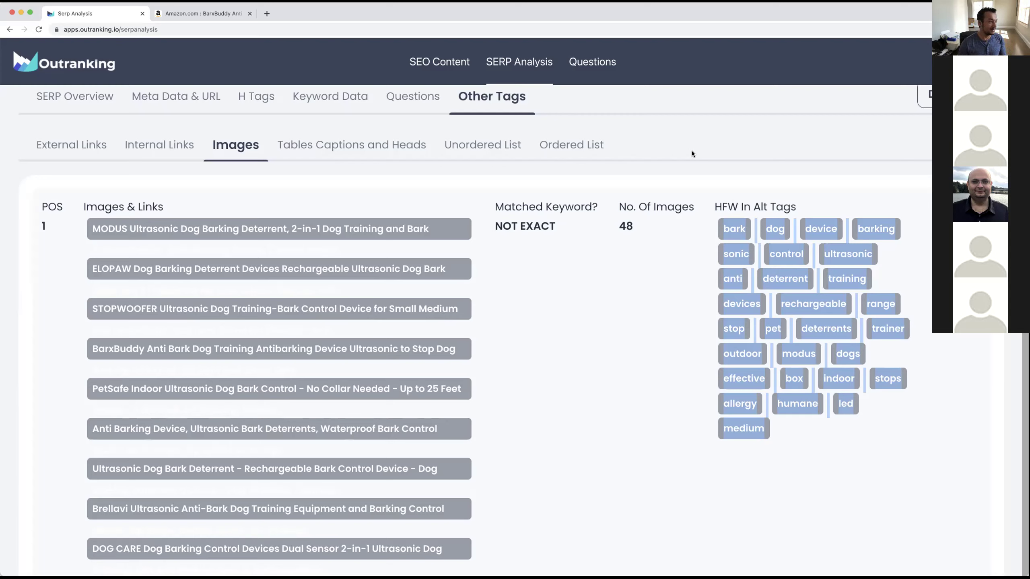
# - Search Google for "Wordpress Outranking" and open the WordPress.org page of Outranking Plugin Options in a separate tab
pyautogui.scroll(-1, 343, 102)
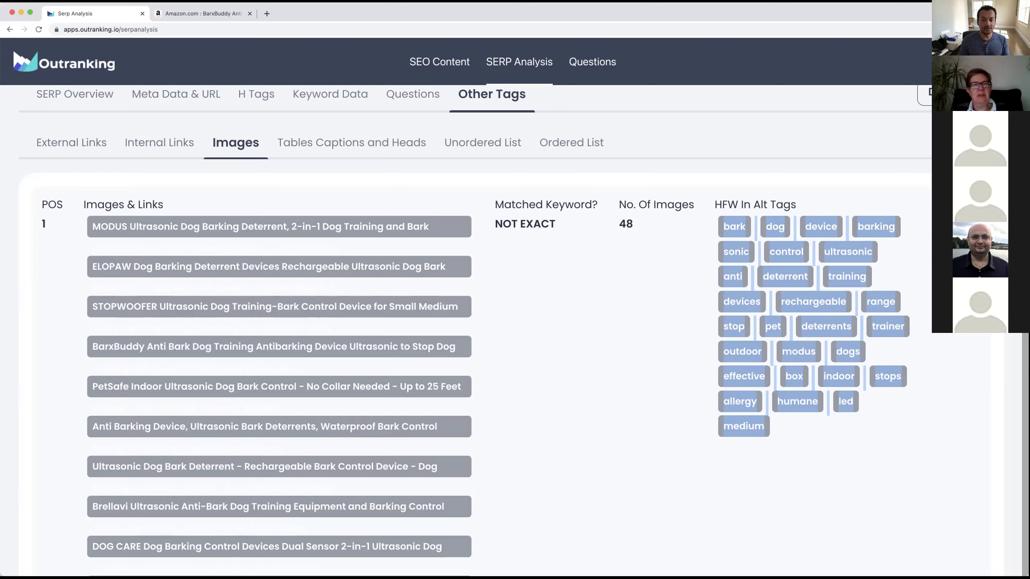
pyautogui.click(202, 13)
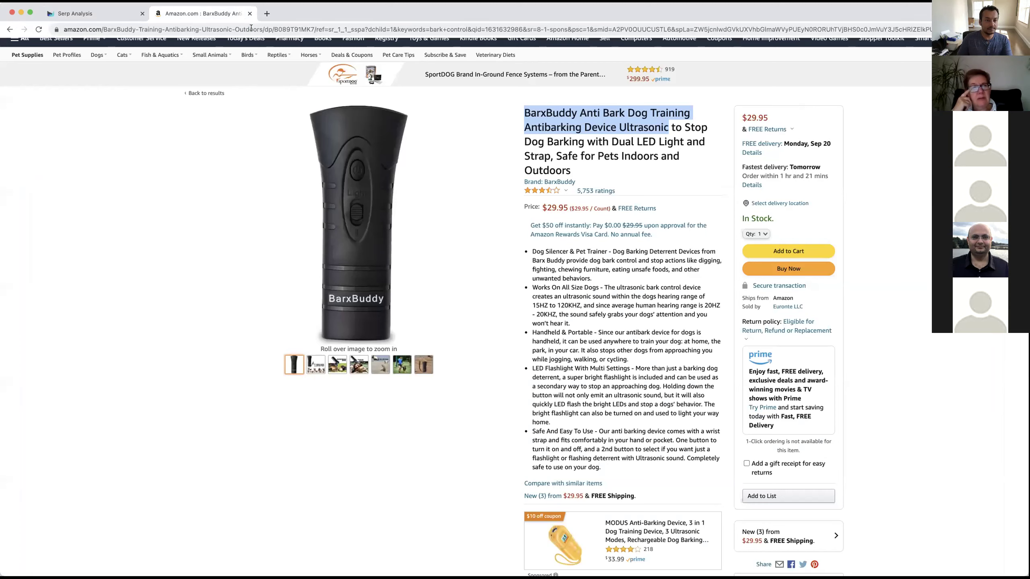
pyautogui.click(251, 27)
pyautogui.write('google.com')
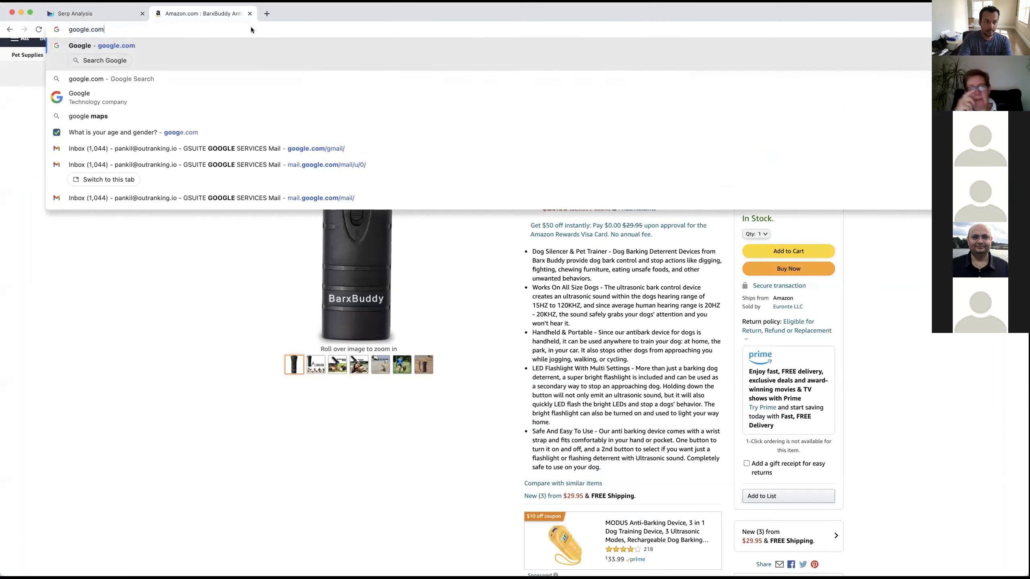
pyautogui.press('Return')
pyautogui.write('Wordpress ')
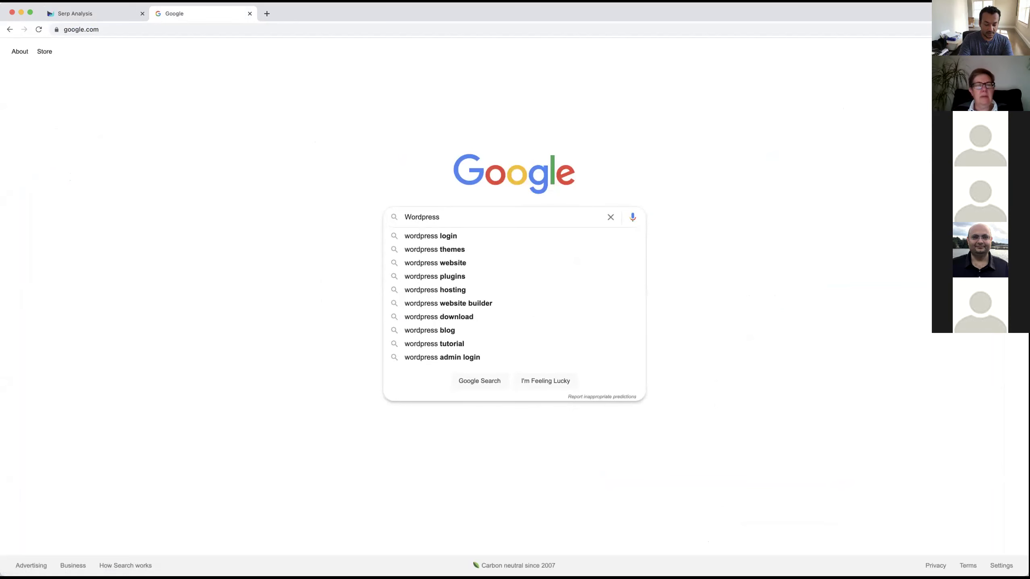
pyautogui.write('Outranking')
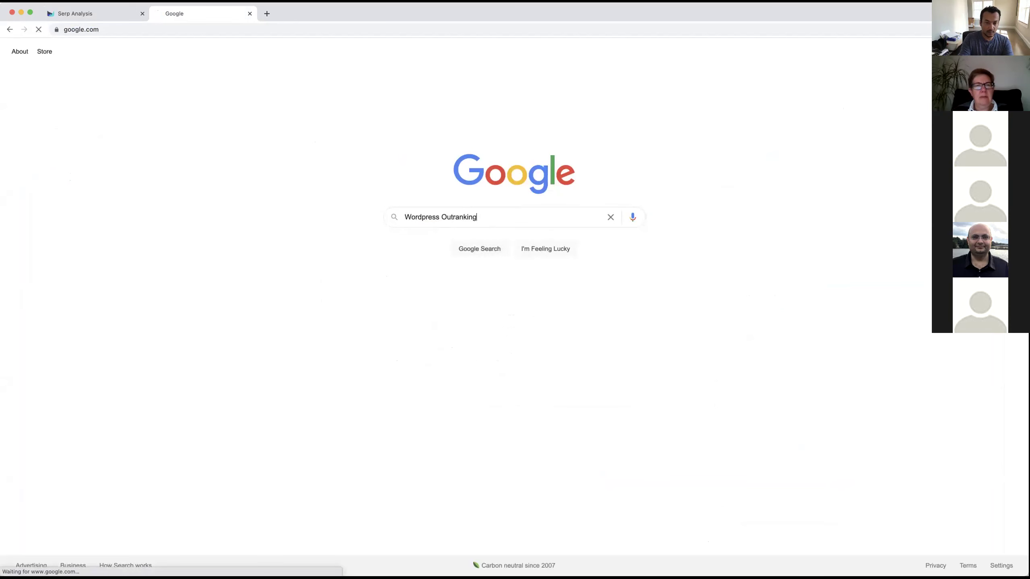
pyautogui.press('Return')
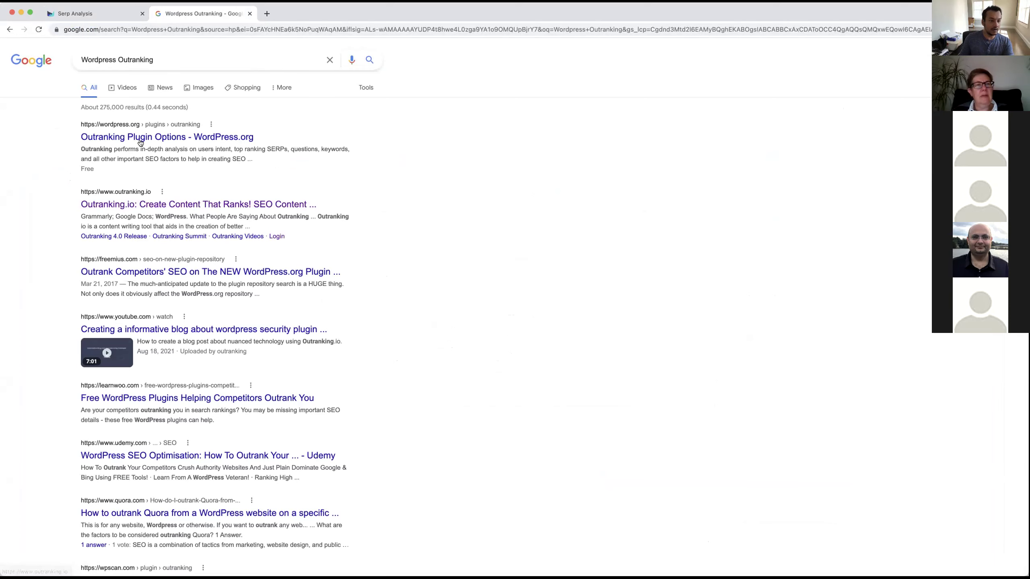
pyautogui.keyDown('super'); pyautogui.click(140, 138); pyautogui.keyUp('super')
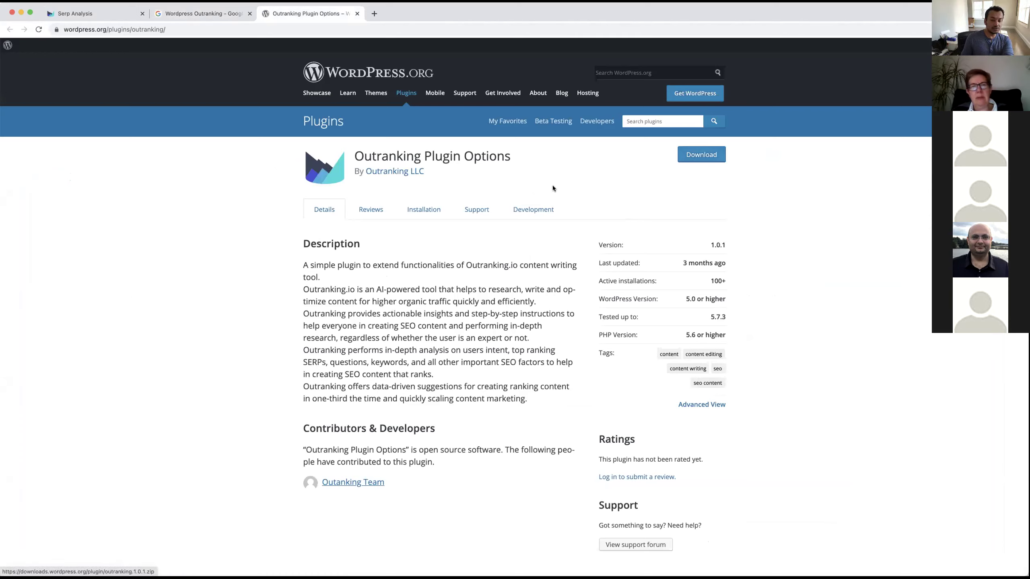
# - Return to Outranking, open the account's API settings and copy the API key
pyautogui.click(93, 16)
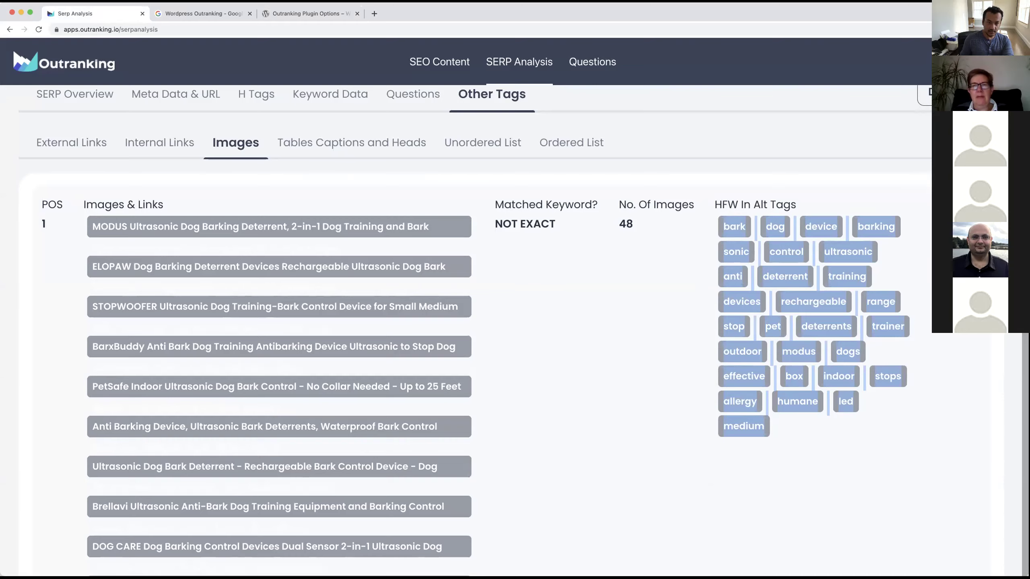
pyautogui.click(941, 130)
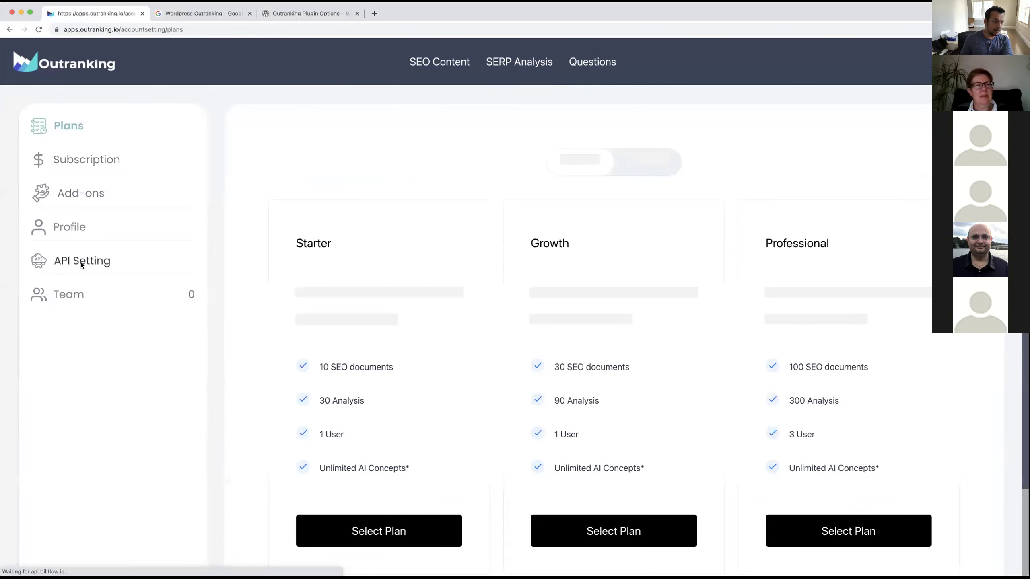
pyautogui.click(81, 265)
pyautogui.click(637, 203)
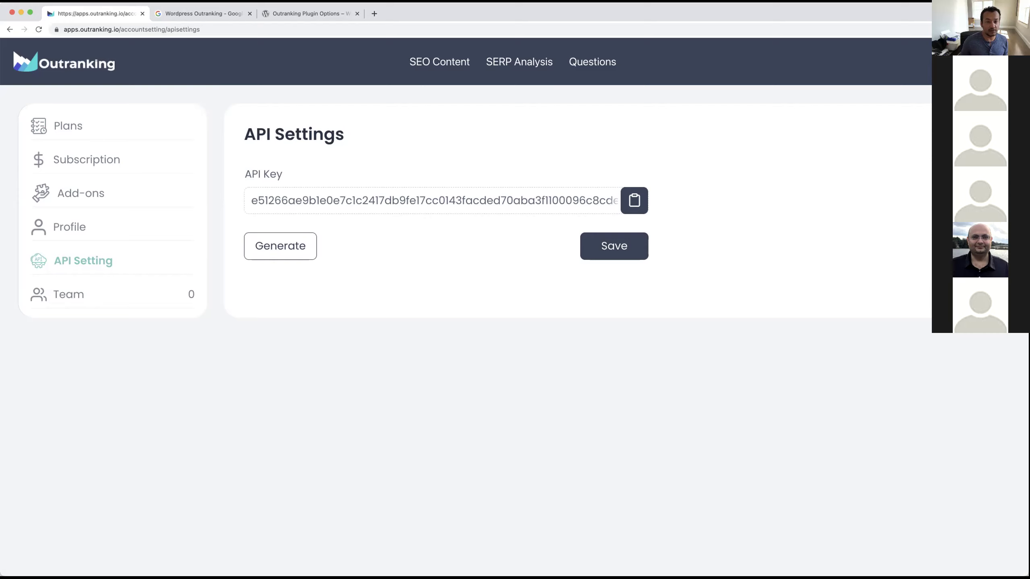
# - Open the saved SERP analysis for "mental health disorder" and show its image data among the other tags
pyautogui.click(523, 64)
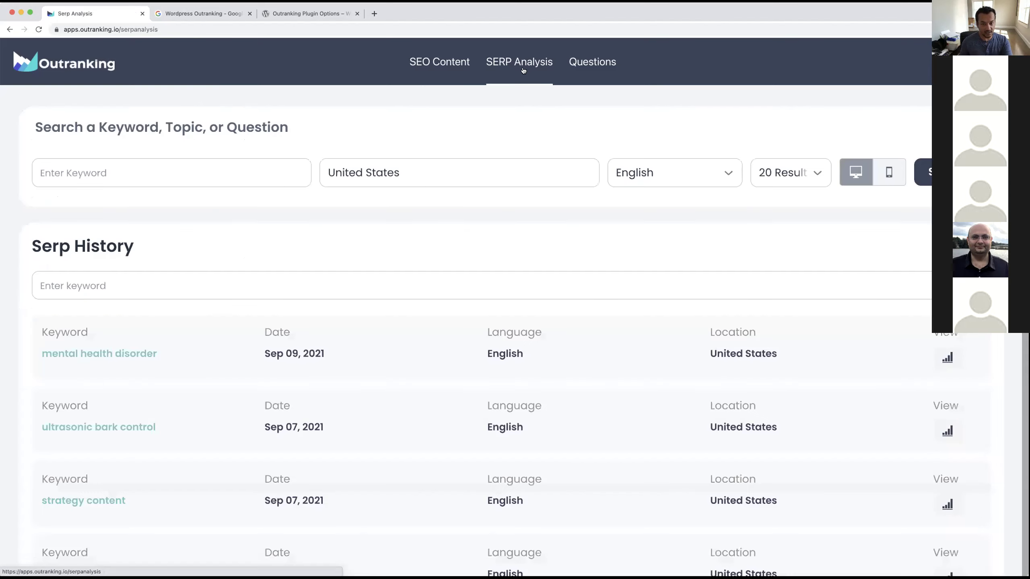
pyautogui.click(947, 358)
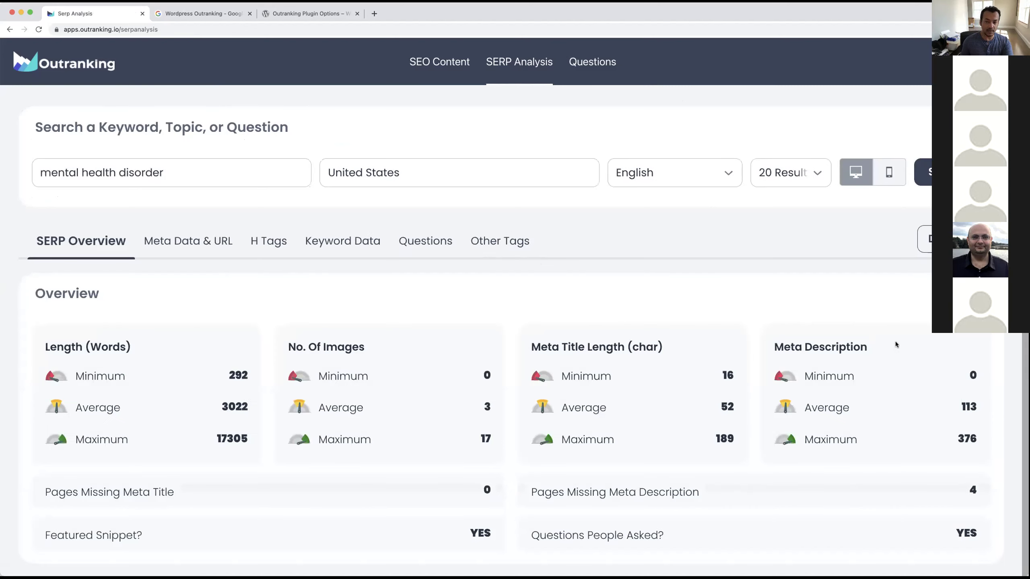
pyautogui.click(506, 242)
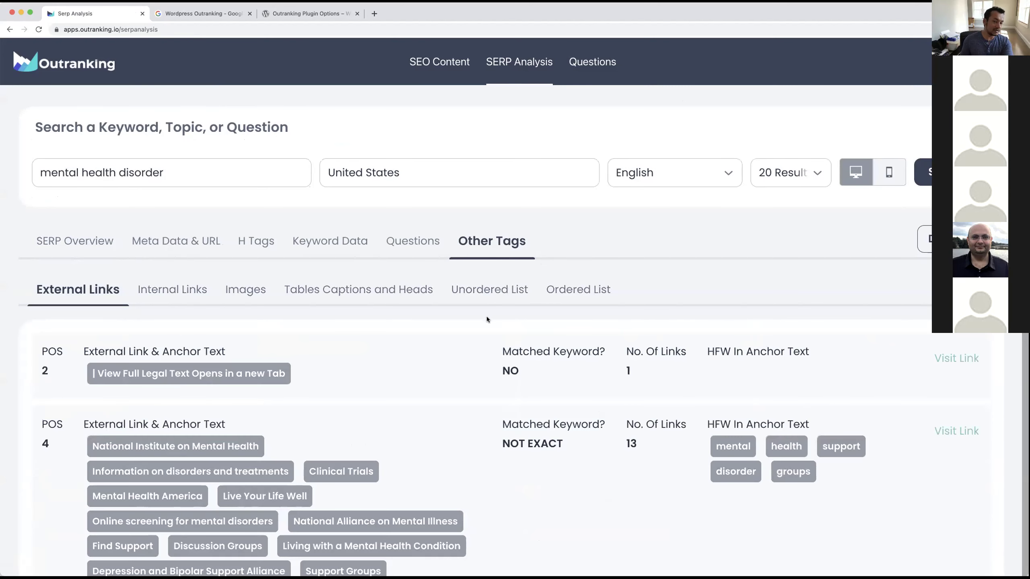
pyautogui.click(242, 291)
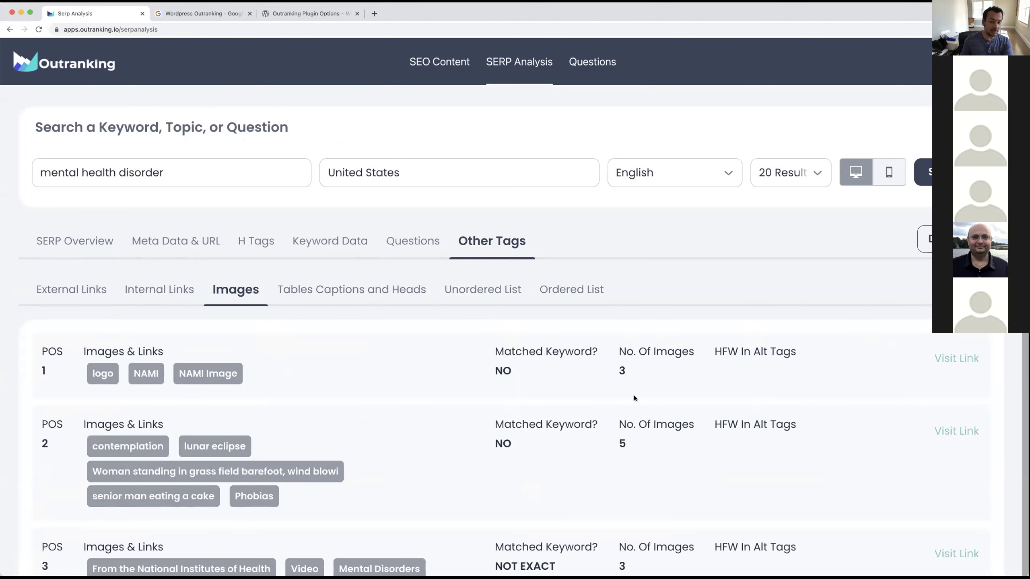
# - Examine the ranking pages' image alt texts, keyword matches, image counts and high-frequency words in alt tags
pyautogui.scroll(-5, 529, 374)
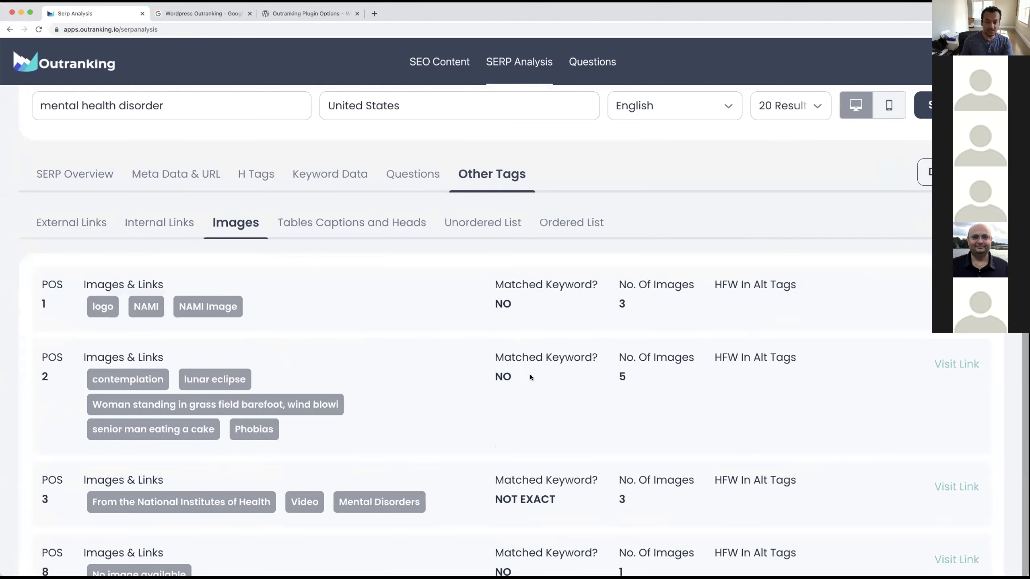
pyautogui.scroll(6, 529, 386)
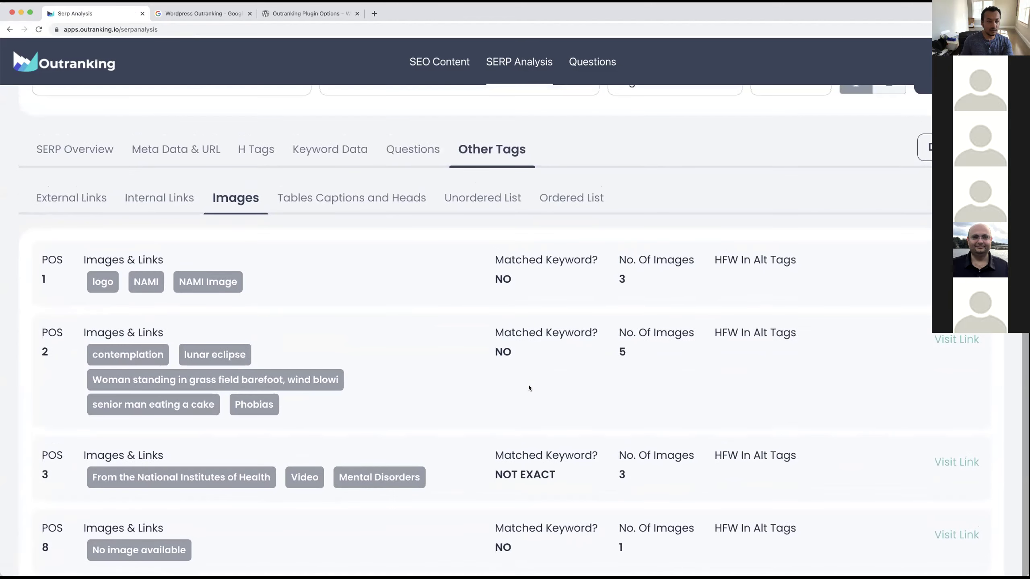
pyautogui.scroll(-1, 478, 379)
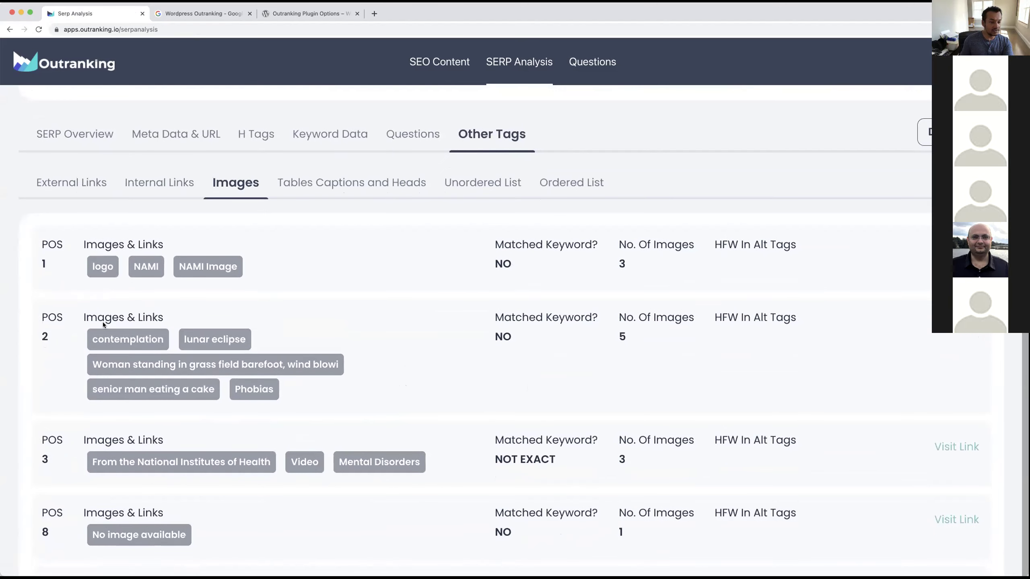
pyautogui.scroll(-15, 455, 377)
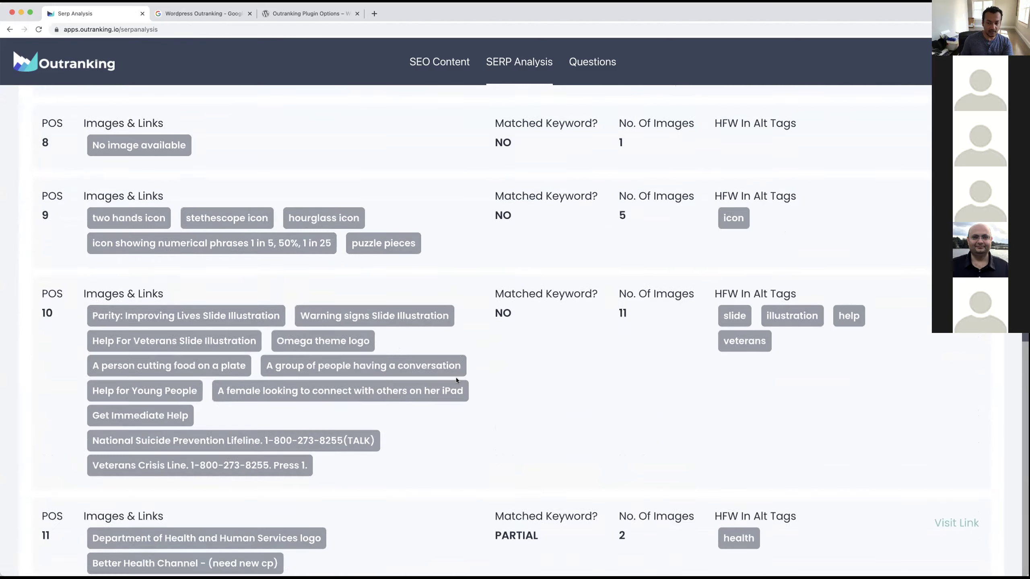
pyautogui.scroll(-18, 457, 378)
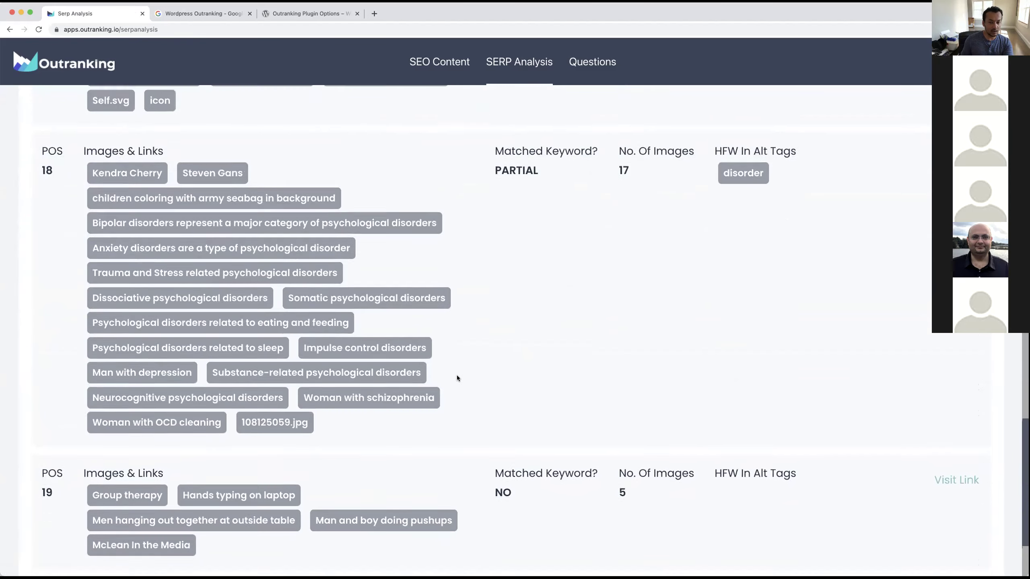
pyautogui.scroll(20, 457, 378)
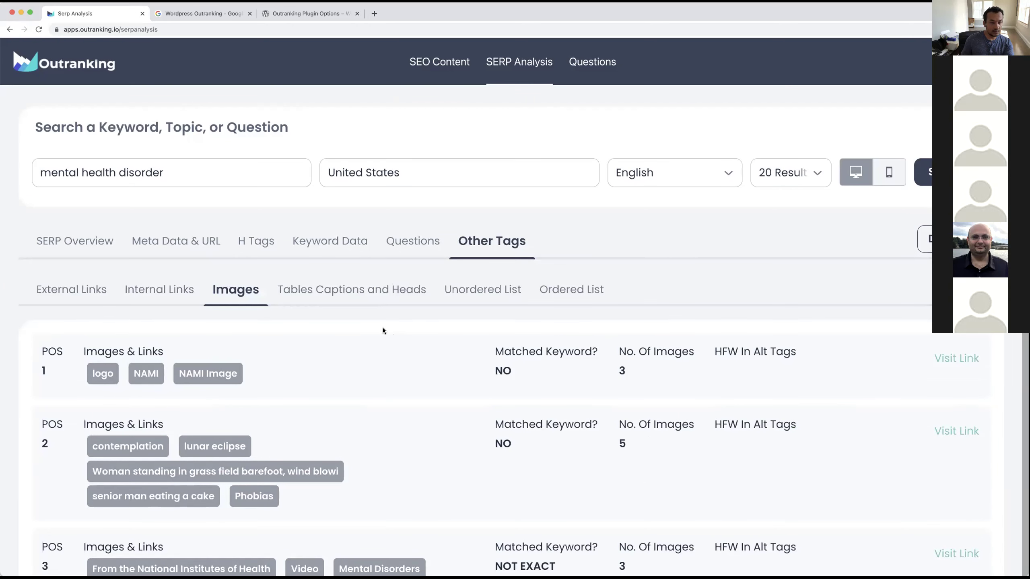
pyautogui.scroll(-1, 383, 329)
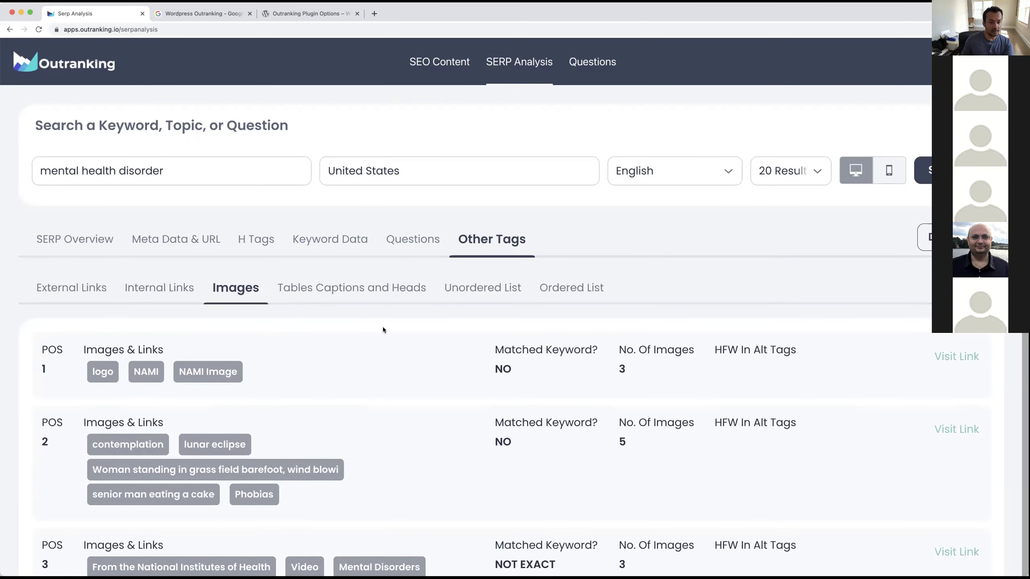
pyautogui.scroll(1, 257, 252)
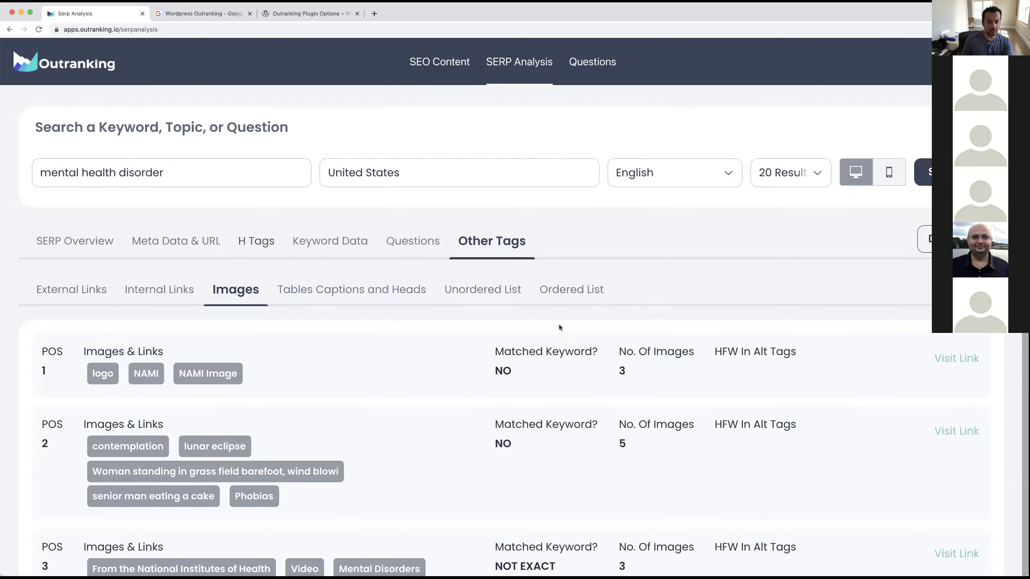
pyautogui.scroll(-1, 429, 373)
pyautogui.scroll(-2, 430, 373)
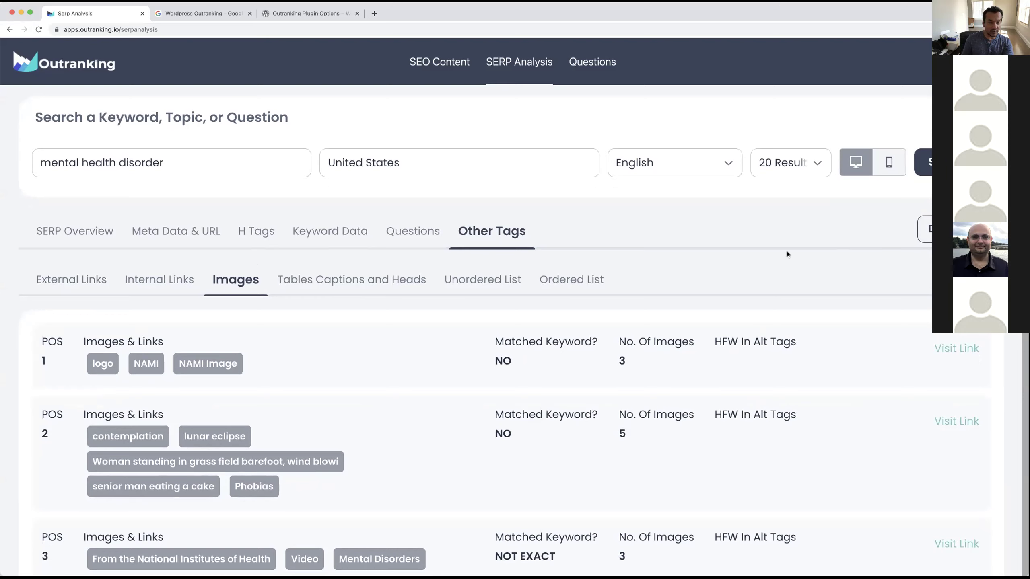
pyautogui.scroll(-2, 444, 367)
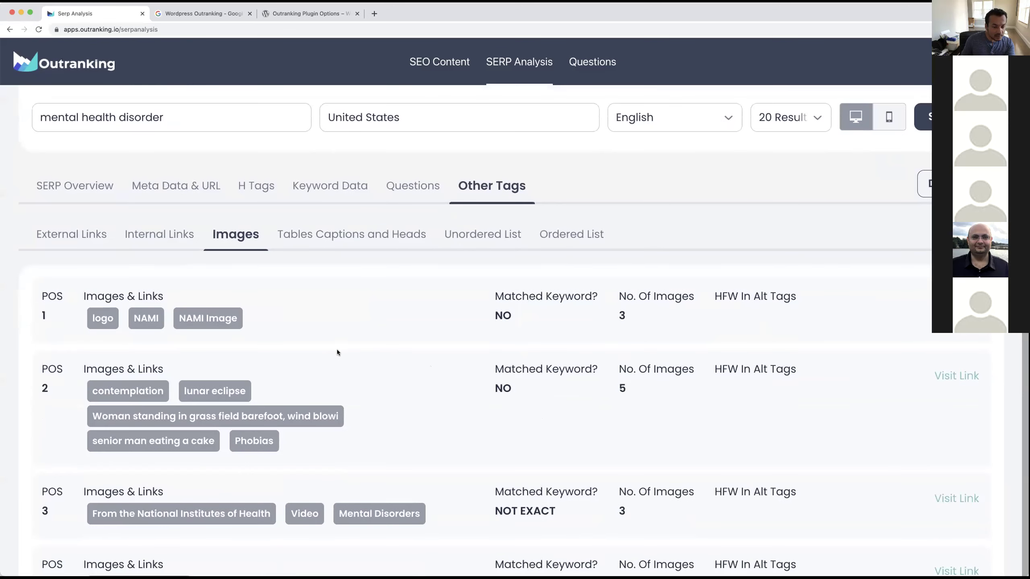
pyautogui.scroll(-5, 372, 370)
pyautogui.scroll(6, 370, 372)
pyautogui.scroll(-14, 370, 372)
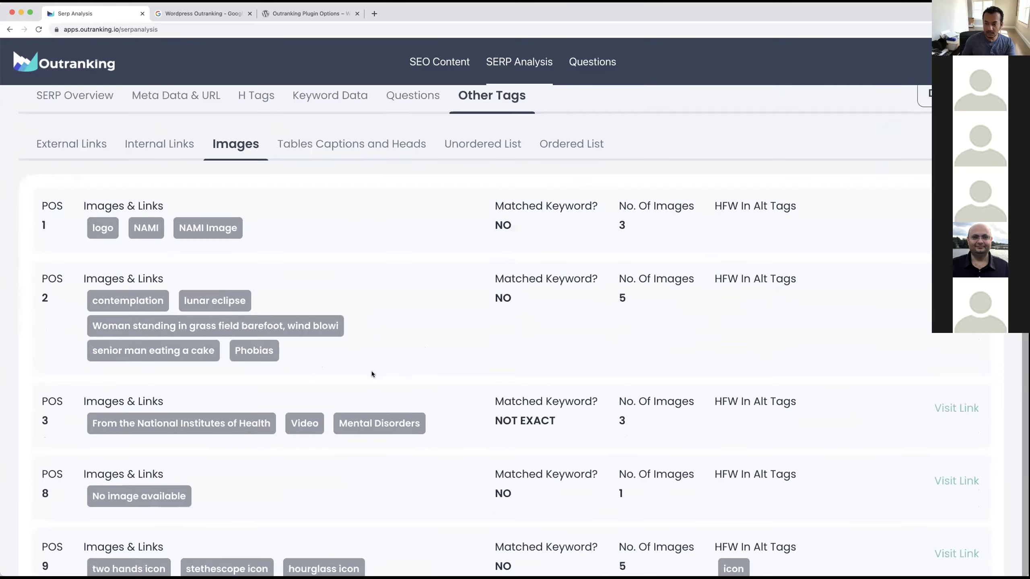
pyautogui.moveTo(869, 280); pyautogui.dragTo(721, 325)
pyautogui.click(815, 359)
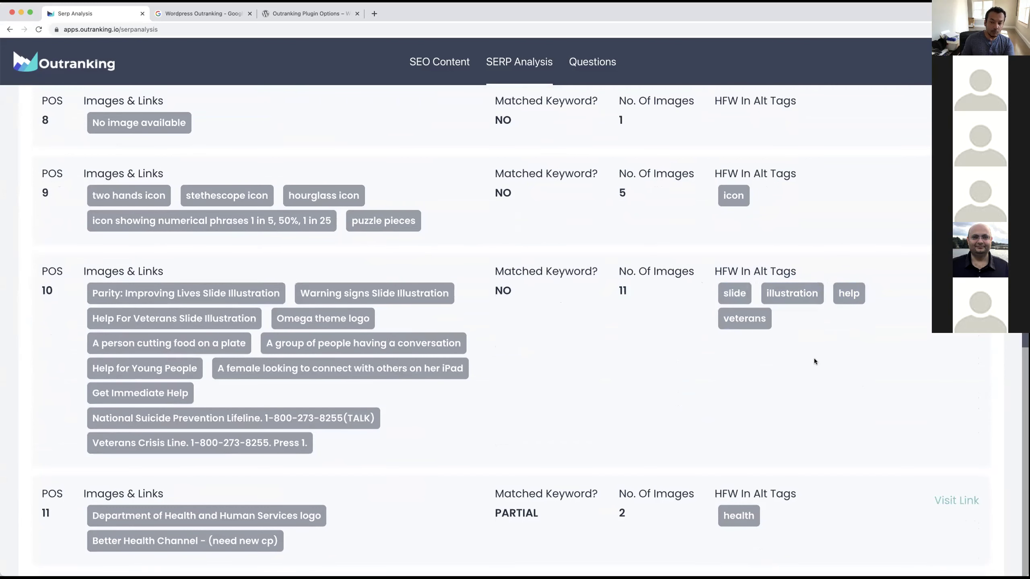
# - Leave the SERP analysis and open the list of SEO content documents
pyautogui.scroll(-1, 815, 359)
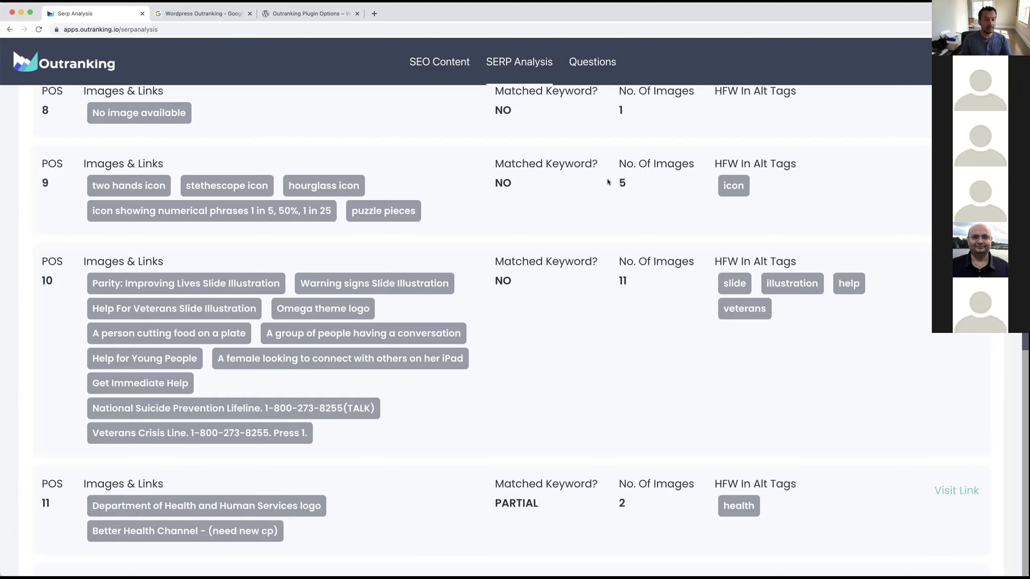
pyautogui.scroll(15, 517, 187)
pyautogui.click(441, 71)
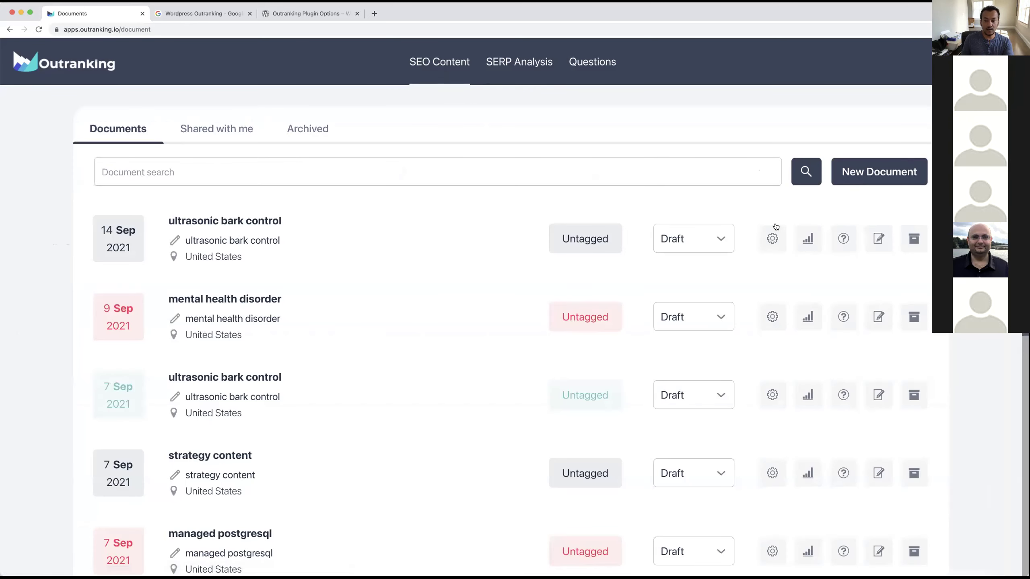
# - Open the 14 Sep "ultrasonic bark control" document for editing and browse the domain list in its SERP research data
pyautogui.click(880, 241)
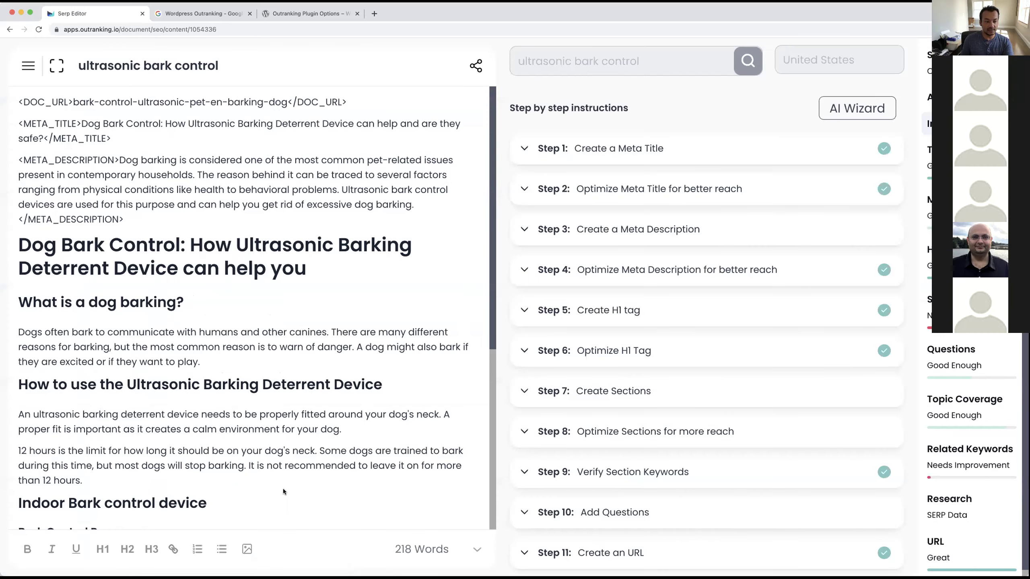
pyautogui.click(966, 516)
pyautogui.scroll(-7, 655, 475)
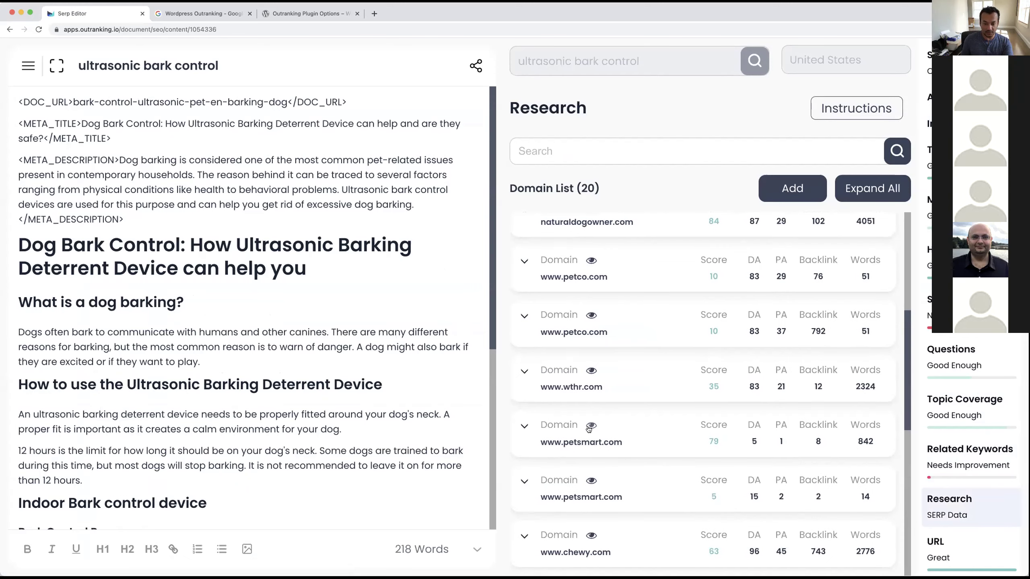
pyautogui.scroll(-3, 642, 451)
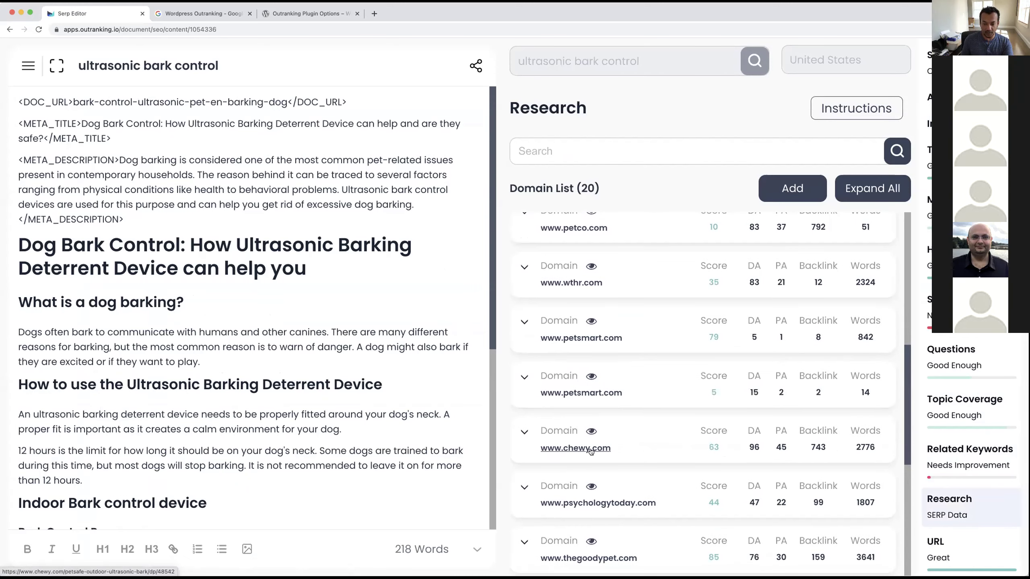
pyautogui.scroll(-1, 635, 475)
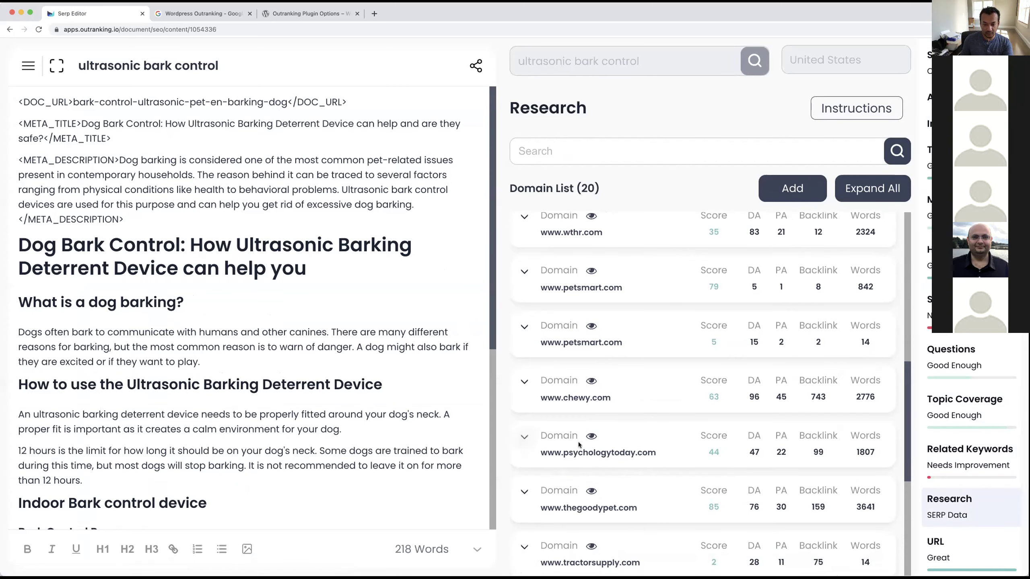
pyautogui.click(523, 438)
pyautogui.scroll(-2, 779, 468)
pyautogui.moveTo(759, 459); pyautogui.dragTo(515, 440)
pyautogui.press('super+c')
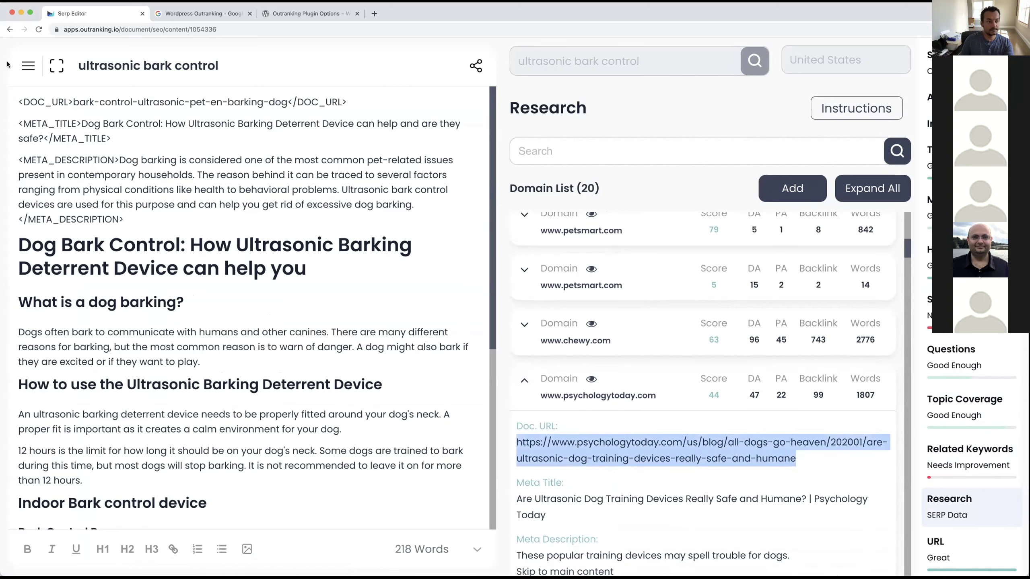
# - Import the copied Psychology Today article URL into the document, overwriting the existing content
pyautogui.click(29, 66)
pyautogui.click(71, 272)
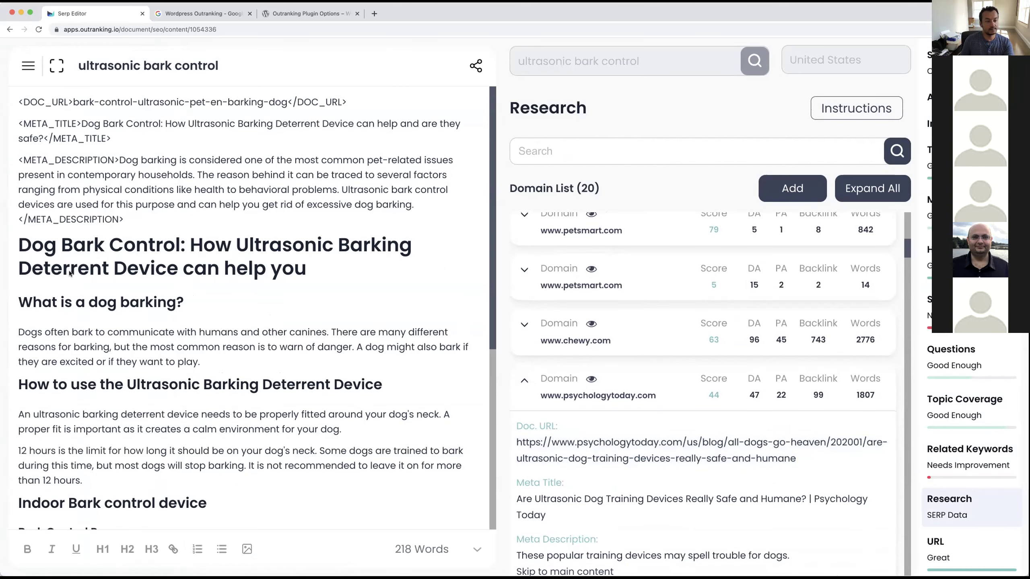
pyautogui.press('super+v')
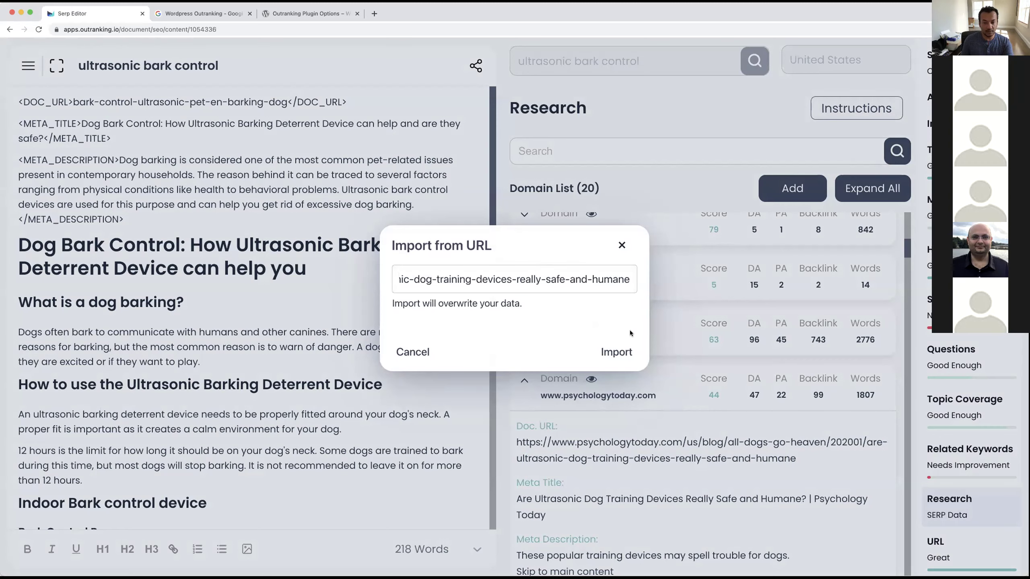
pyautogui.click(617, 352)
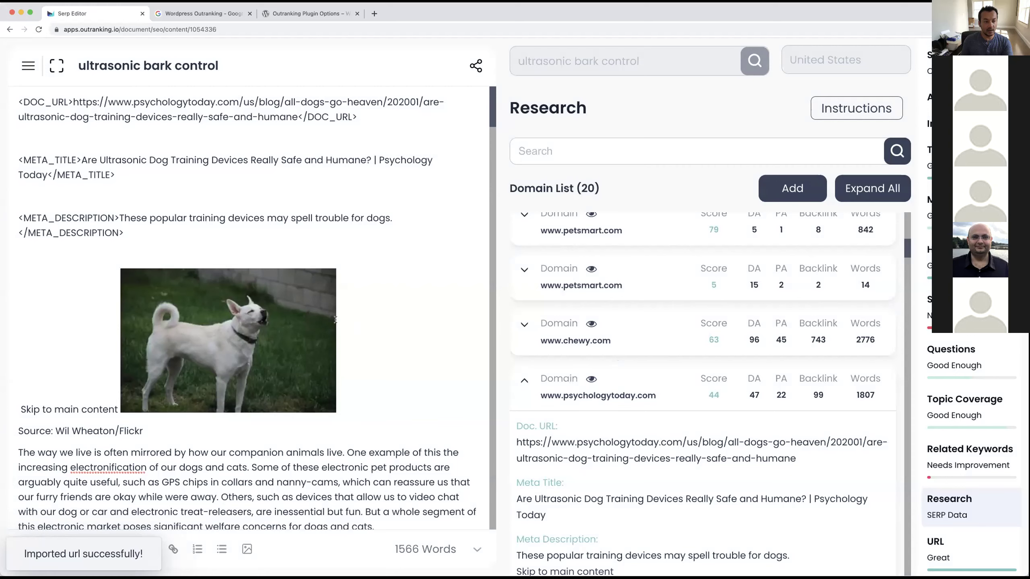
# - Insert blank lines above and below the dog image in the imported article
pyautogui.click(17, 410)
pyautogui.press('Return')
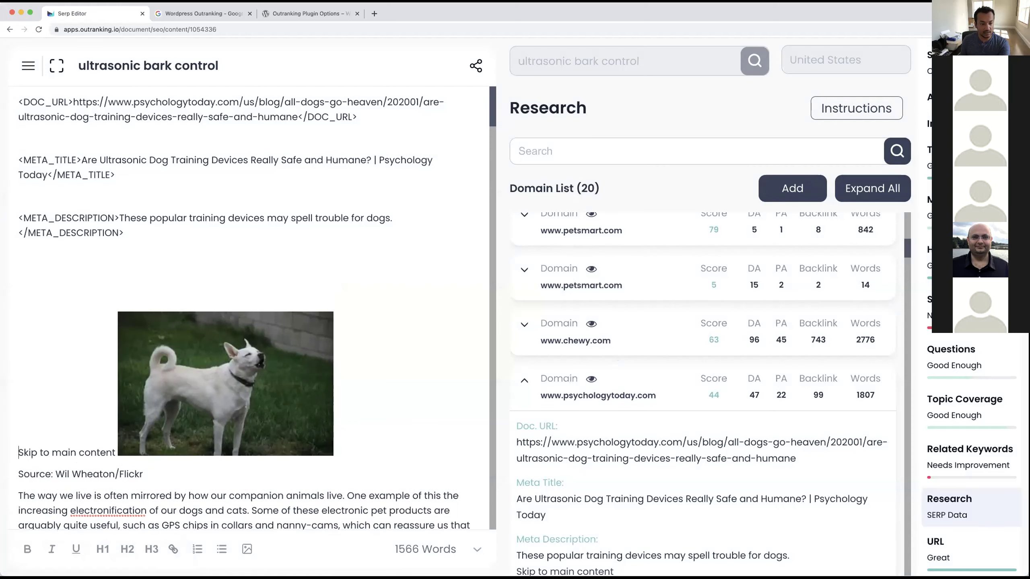
pyautogui.click(368, 432)
pyautogui.press('Return')
pyautogui.press('Return')
# - Copy the heading "Are Ultrasonic Dog Training Devices Really Safe and Humane?" from the research entry, paste it above the dog image and remove its leading space
pyautogui.scroll(-10, 377, 437)
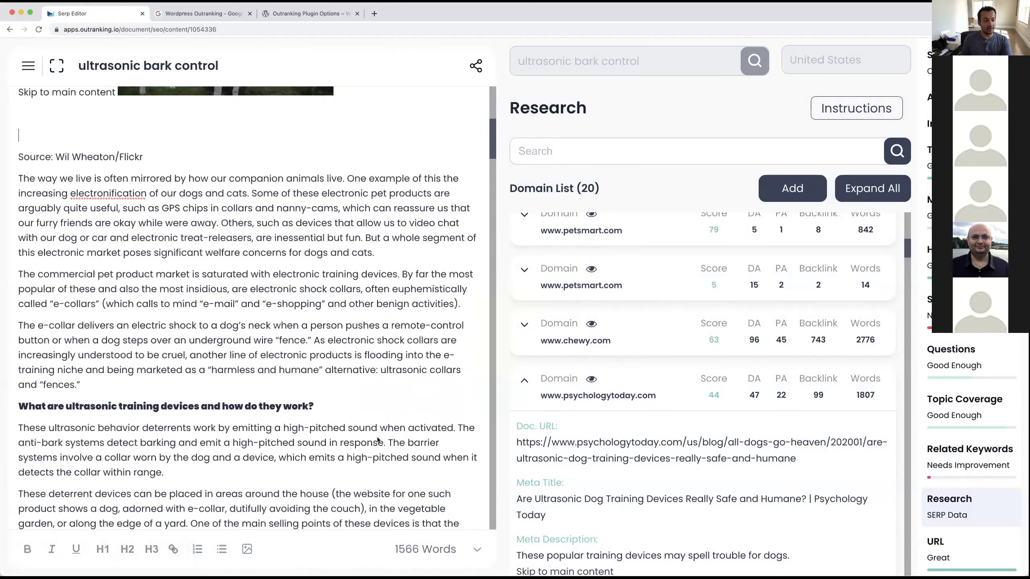
pyautogui.scroll(10, 377, 437)
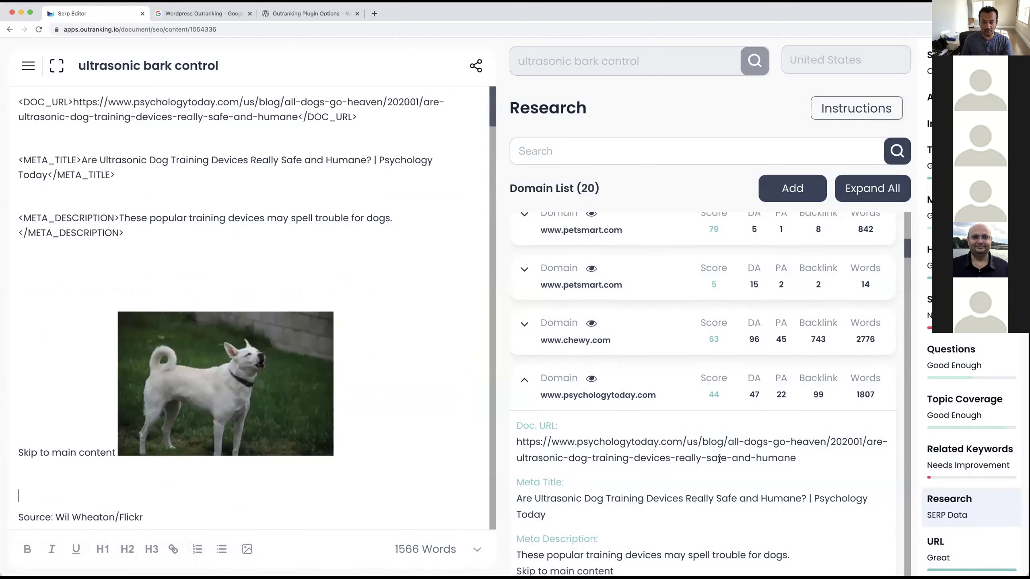
pyautogui.scroll(-10, 719, 456)
pyautogui.scroll(-15, 719, 458)
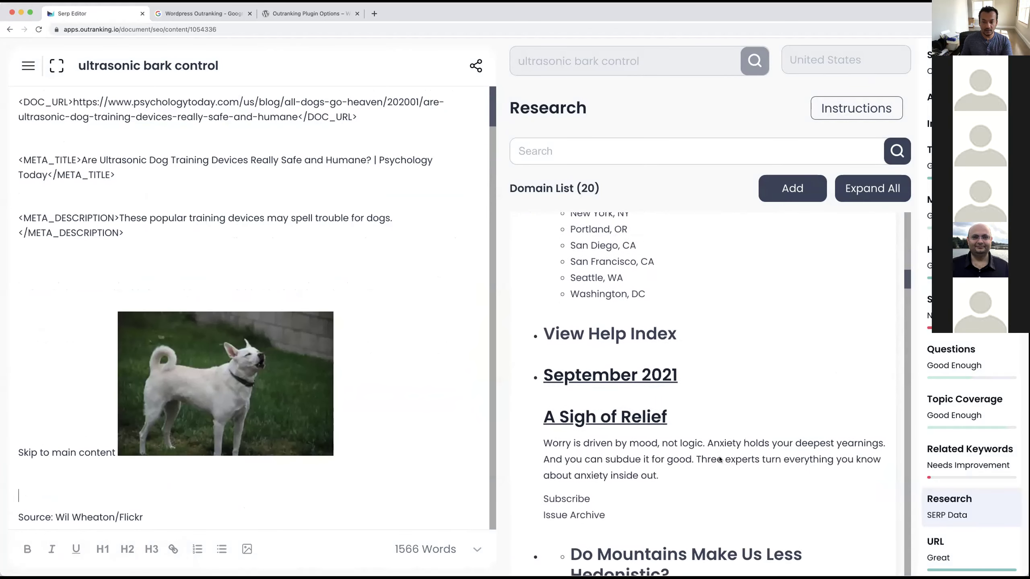
pyautogui.scroll(-10, 720, 458)
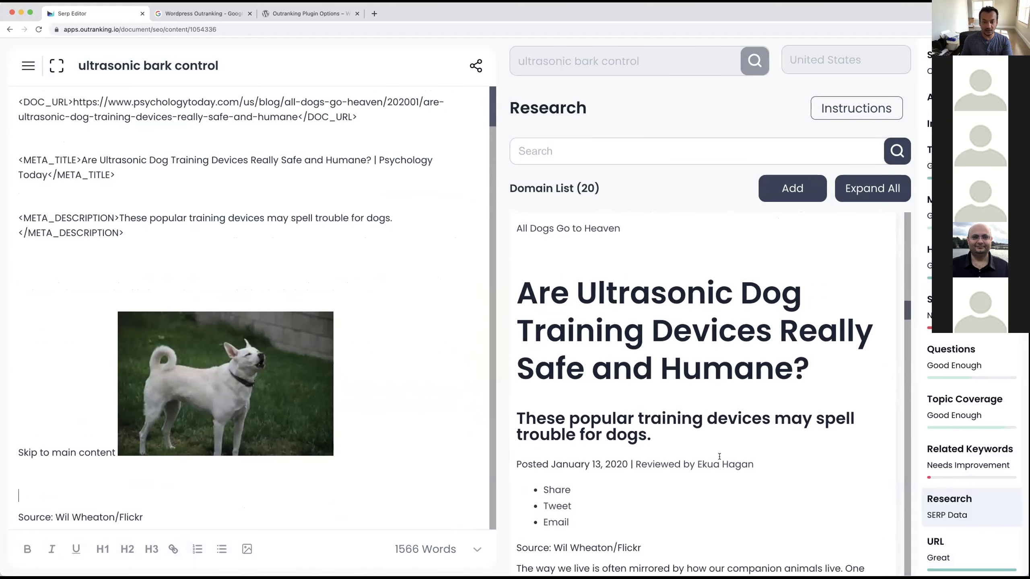
pyautogui.moveTo(517, 291); pyautogui.dragTo(821, 361)
pyautogui.hotkey('ctrl', 'c')
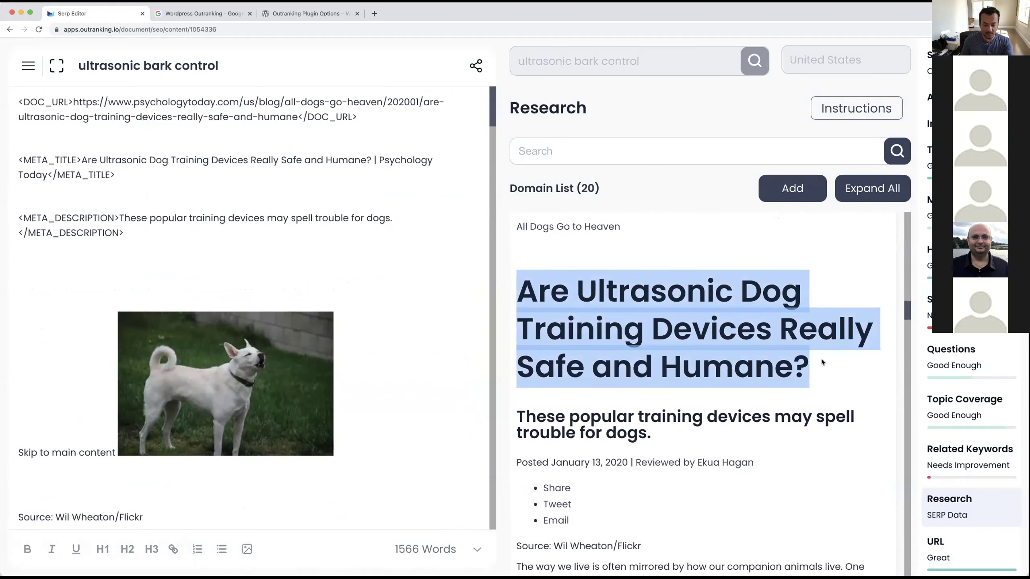
pyautogui.click(85, 267)
pyautogui.hotkey('ctrl', 'v')
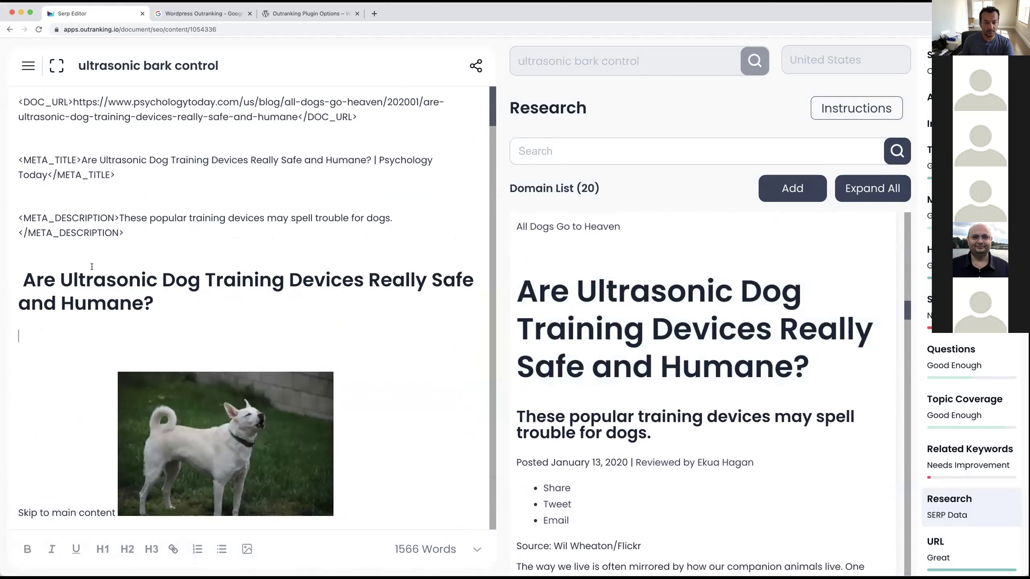
pyautogui.click(22, 276)
pyautogui.press('BackSpace')
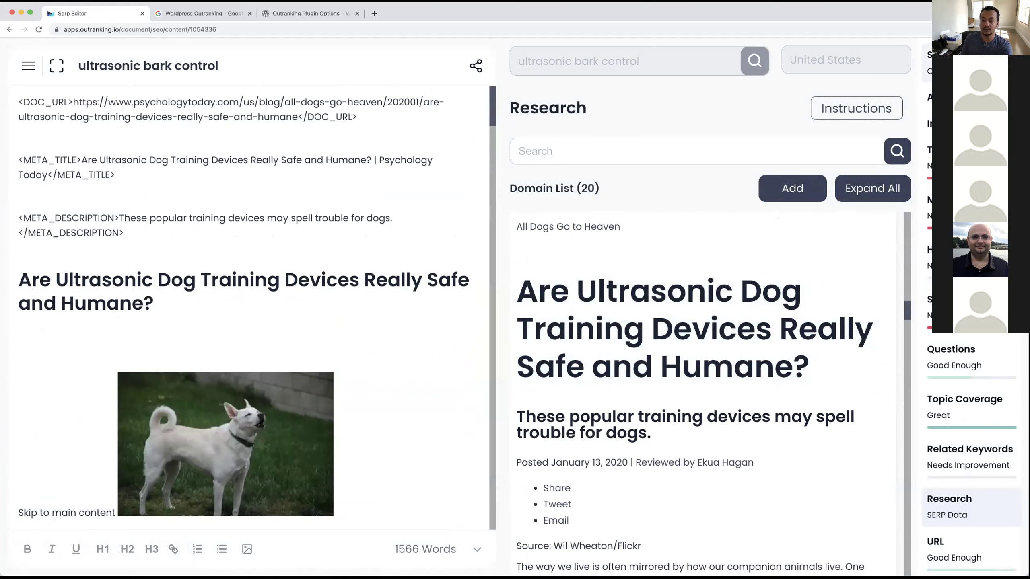
# - Review the whole imported article from the new heading through the references and related posts
pyautogui.scroll(-15, 319, 350)
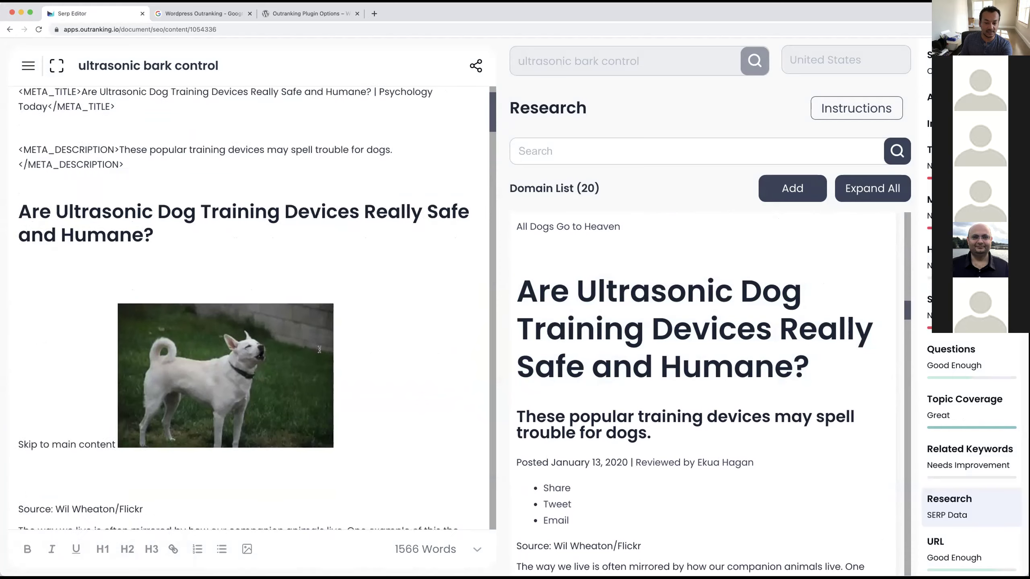
pyautogui.scroll(-20, 320, 349)
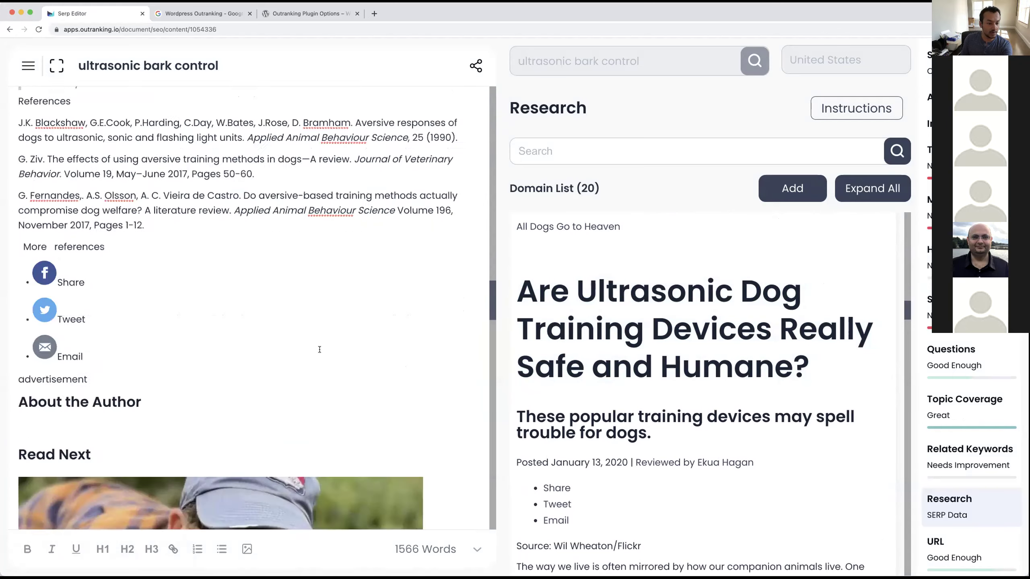
pyautogui.scroll(-20, 319, 349)
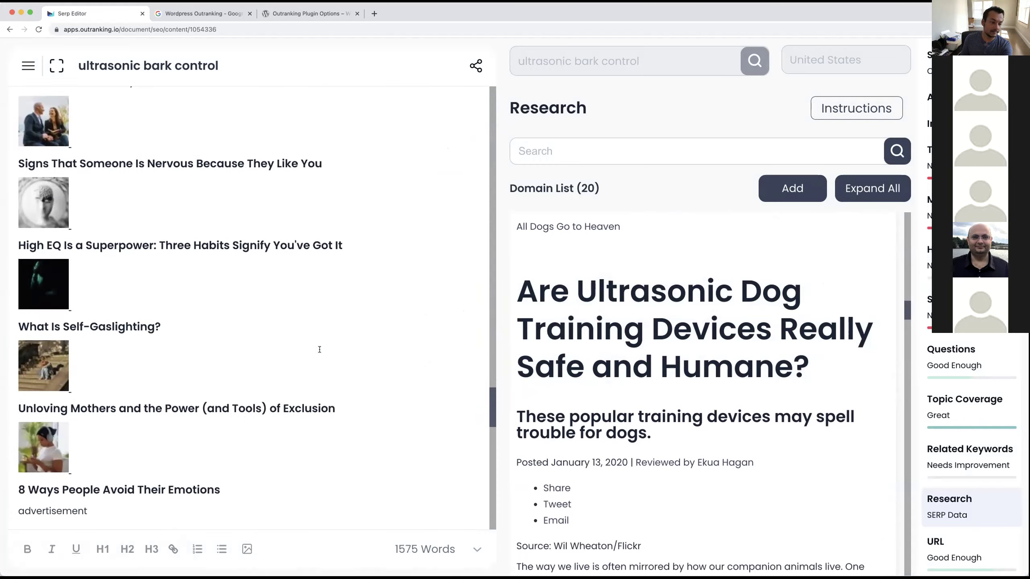
pyautogui.scroll(20, 320, 352)
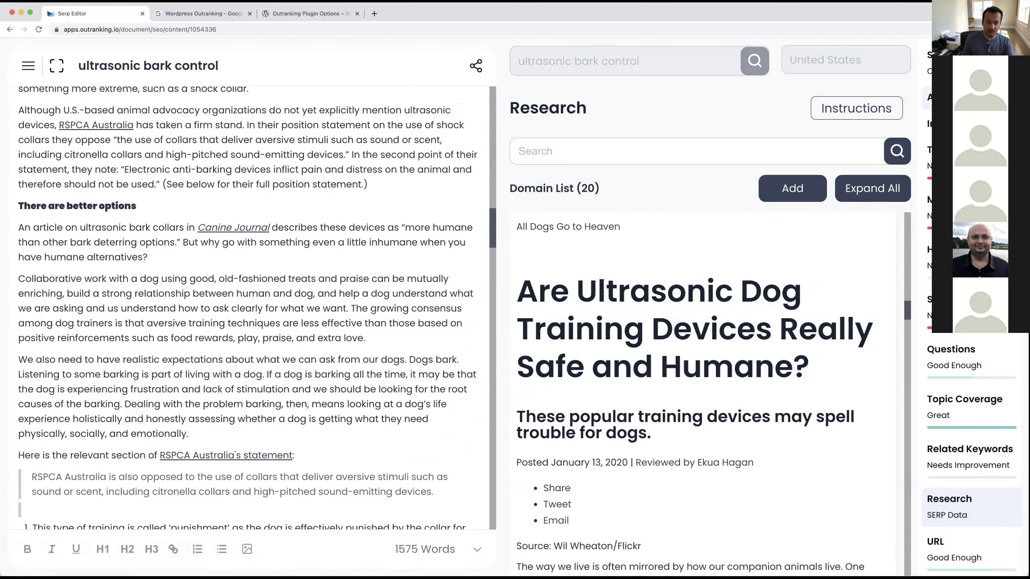
pyautogui.scroll(5, 371, 179)
pyautogui.scroll(10, 371, 179)
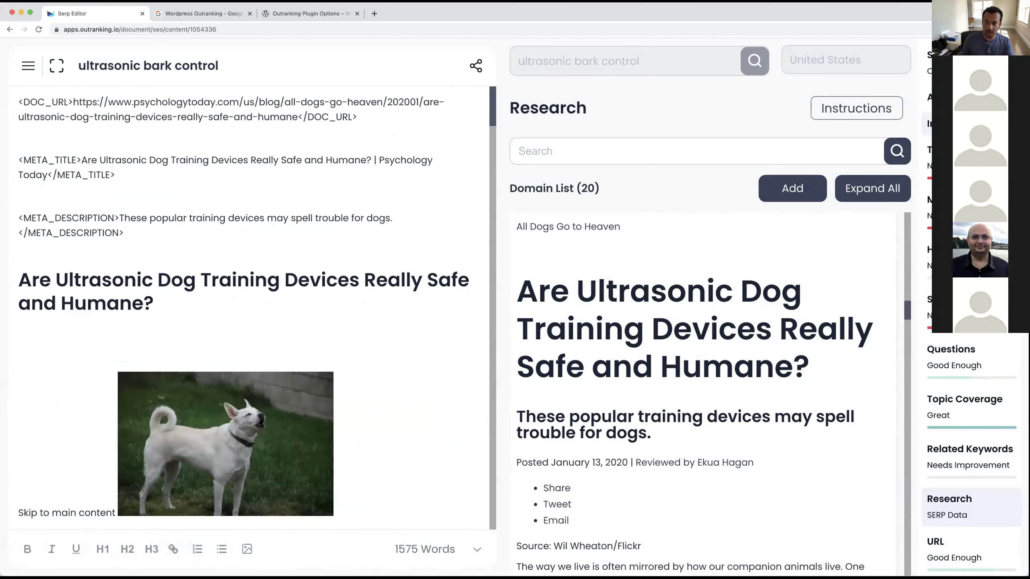
# - Following the Create a Meta Title instructions, replace "| Psychology Today" in the meta title with the keywords "control bark"
pyautogui.click(929, 124)
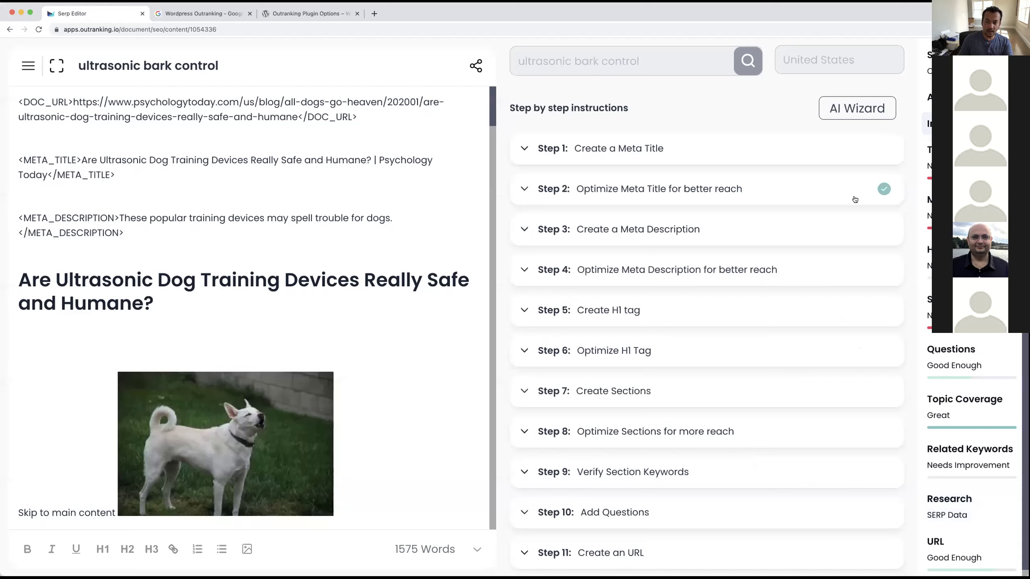
pyautogui.click(834, 156)
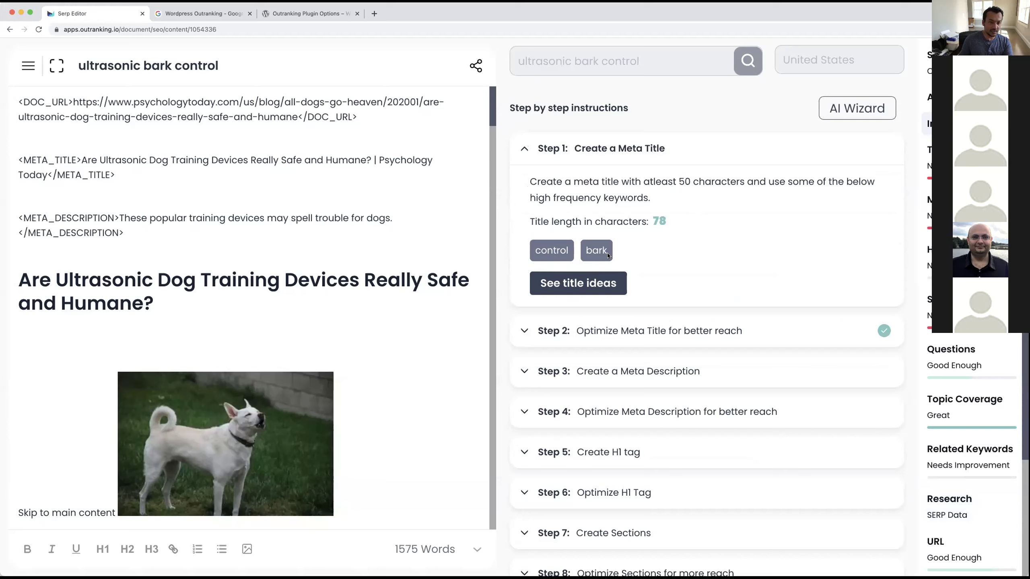
pyautogui.moveTo(80, 160); pyautogui.dragTo(48, 174)
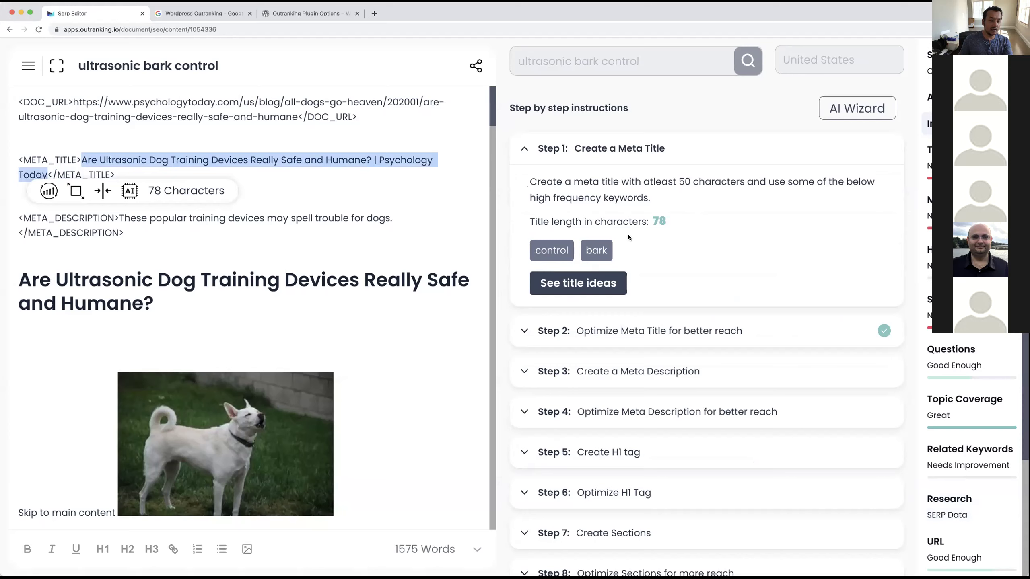
pyautogui.moveTo(373, 159); pyautogui.dragTo(57, 175)
pyautogui.press('BackSpace')
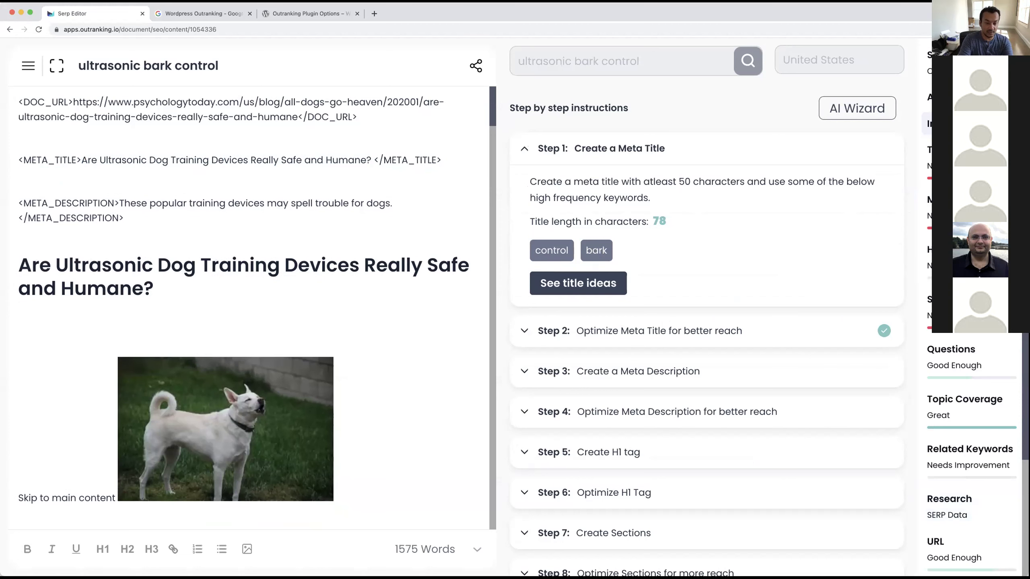
pyautogui.write('control ba')
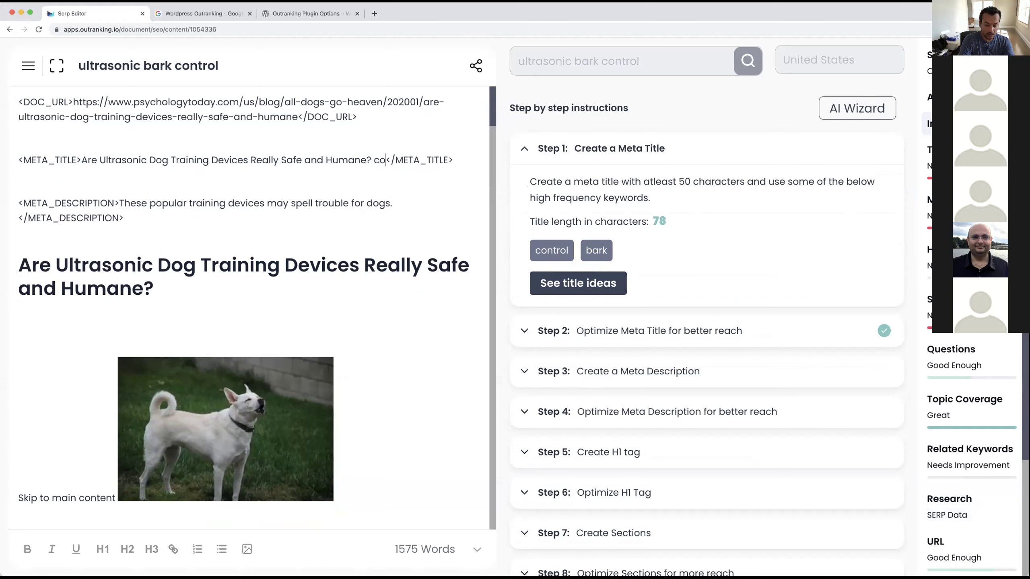
pyautogui.write('rk')
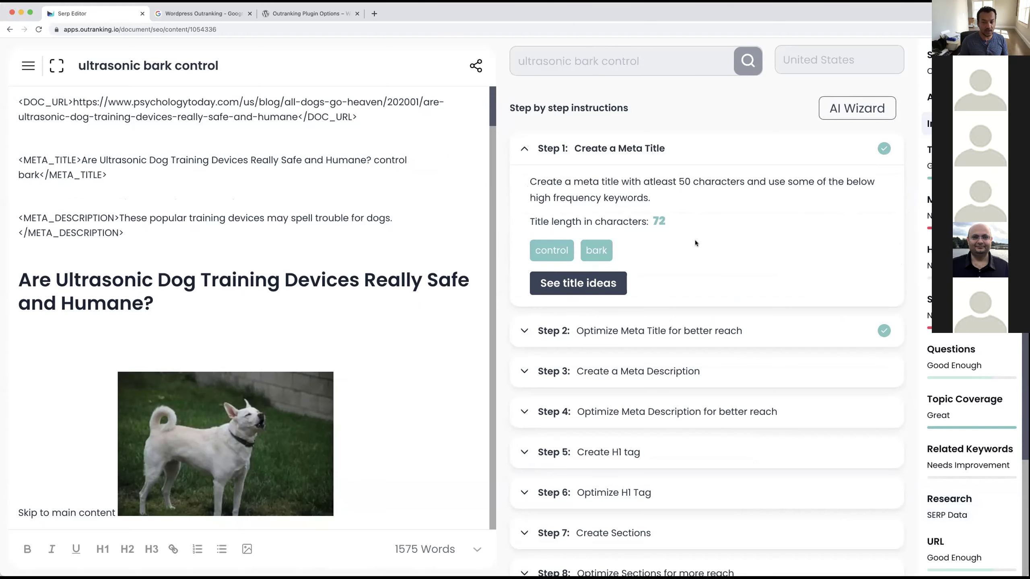
# - Expand the Create a Meta Description instructions and examine the recommended length and high-frequency keywords
pyautogui.scroll(-3, 792, 280)
pyautogui.click(724, 252)
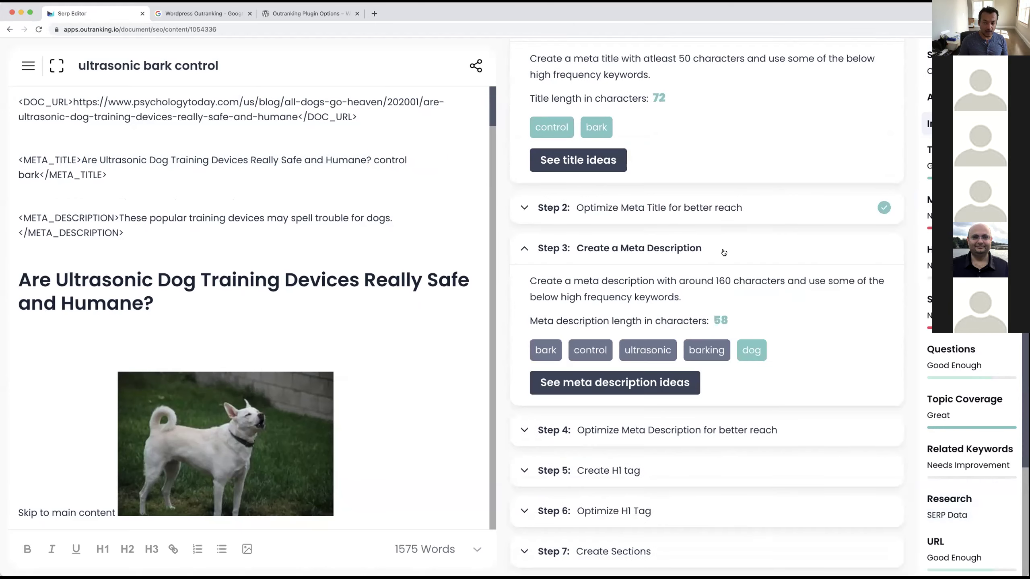
pyautogui.scroll(-2, 783, 339)
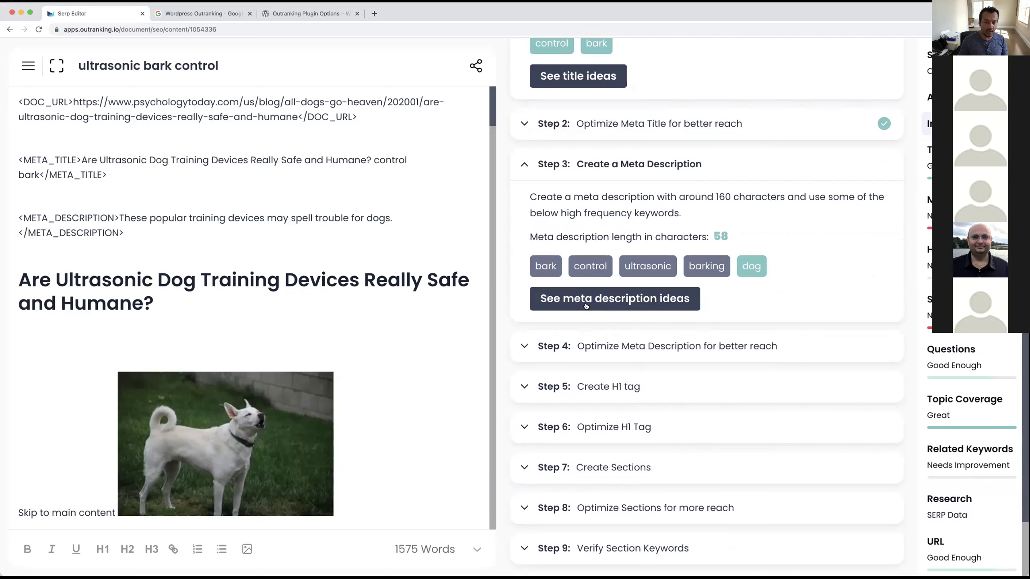
pyautogui.scroll(3, 734, 142)
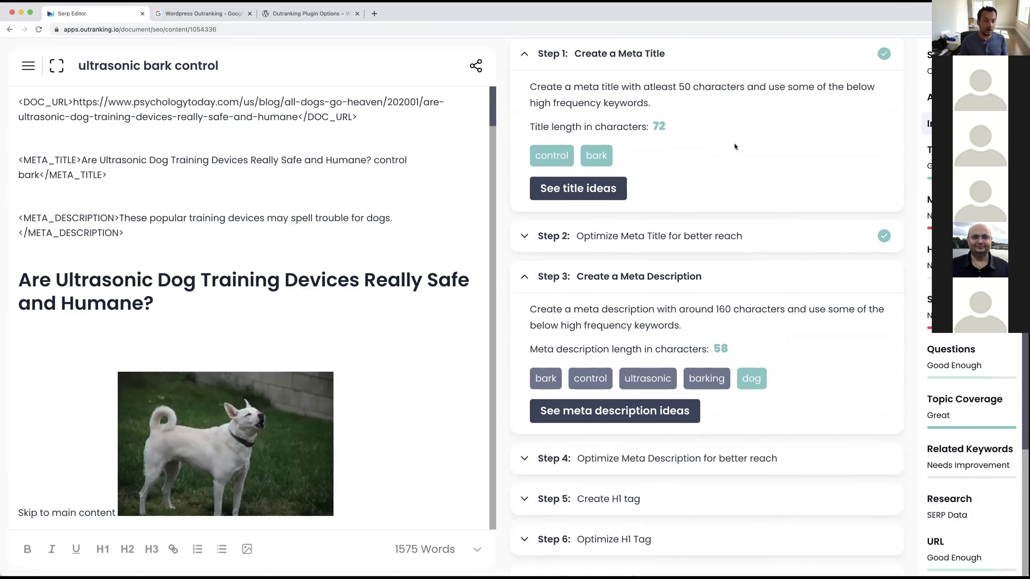
# - Browse the title ideas taken from the ranking pages and show the SERP meta descriptions
pyautogui.scroll(2, 734, 145)
pyautogui.scroll(-1, 665, 186)
pyautogui.click(559, 225)
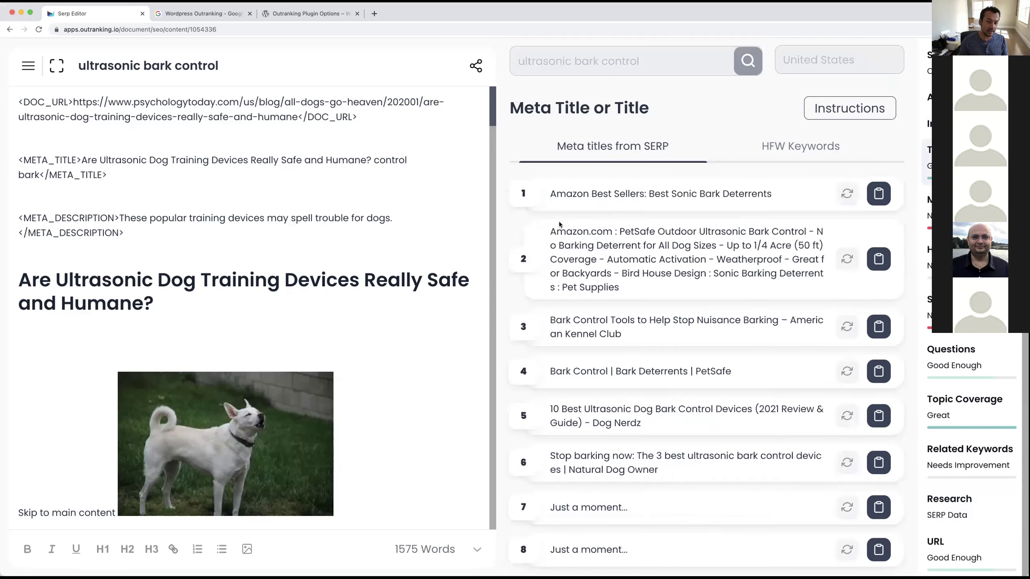
pyautogui.scroll(-10, 721, 285)
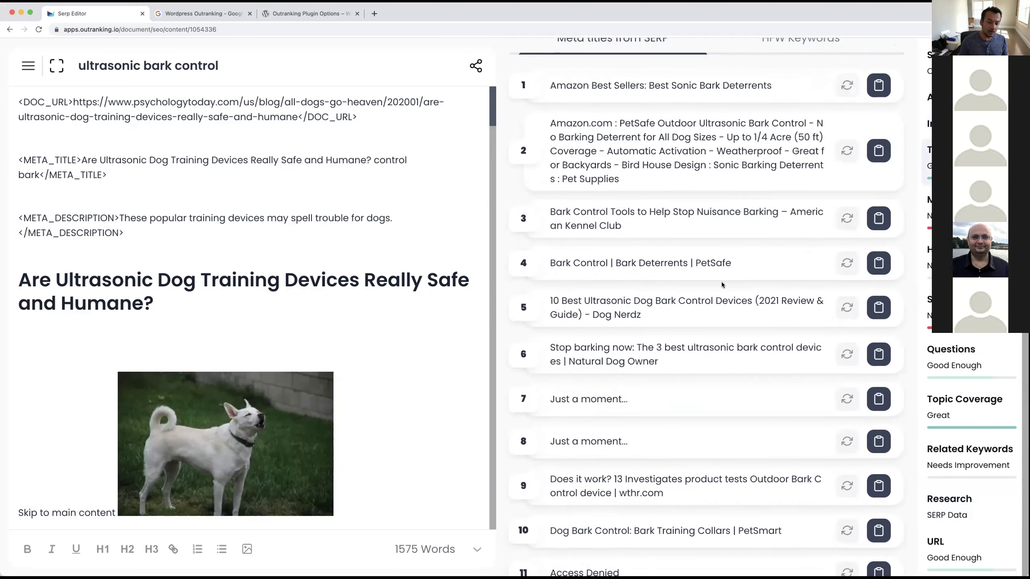
pyautogui.scroll(-5, 721, 282)
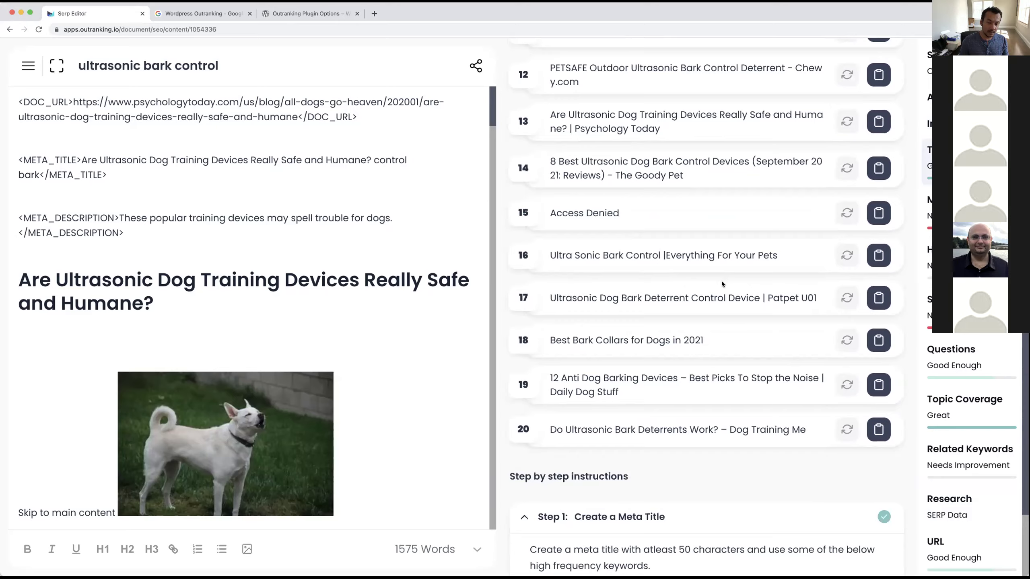
pyautogui.scroll(15, 721, 281)
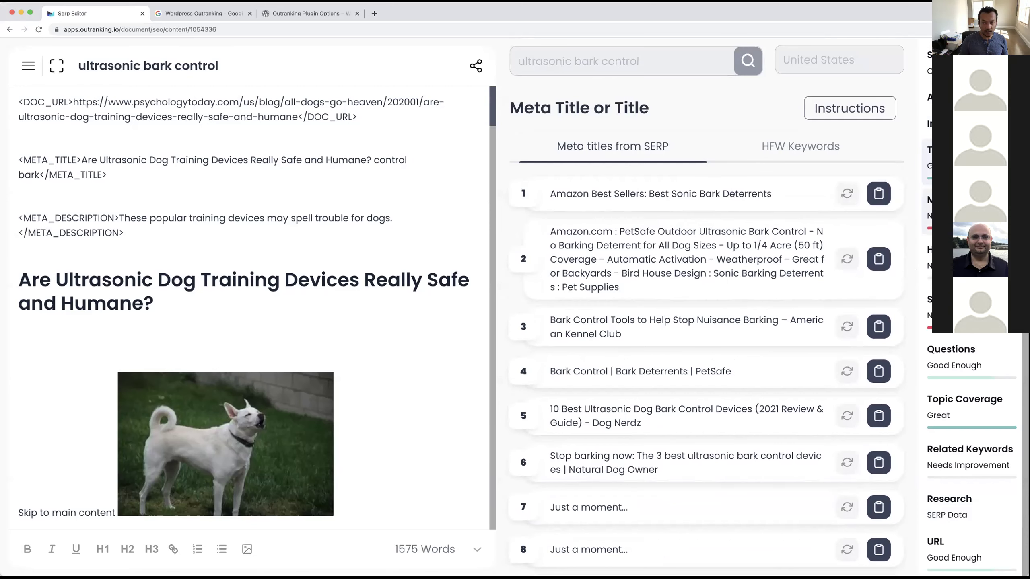
pyautogui.click(927, 209)
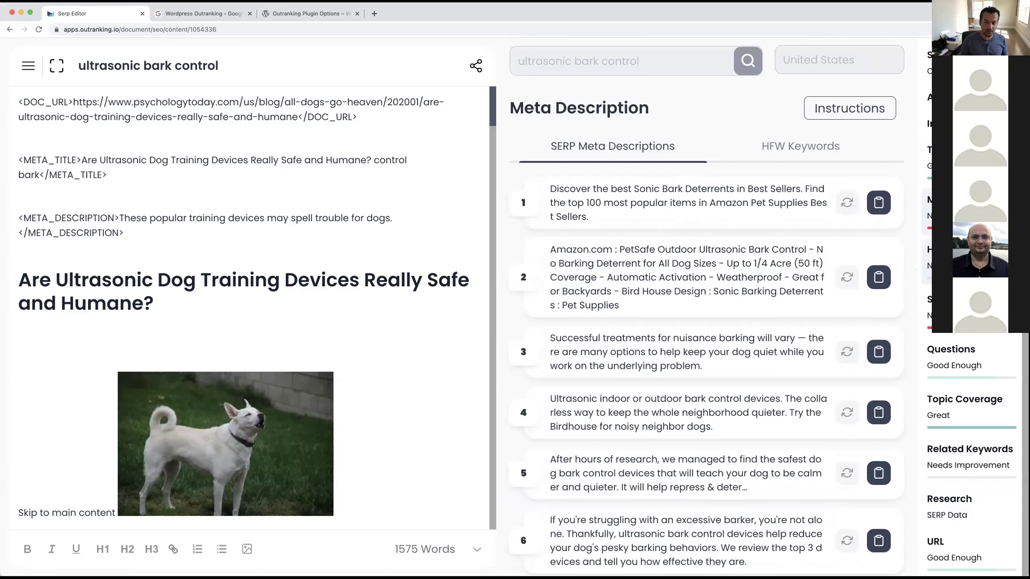
# - Check the H1 heading ideas from the ranking pages and the list of content questions
pyautogui.click(928, 254)
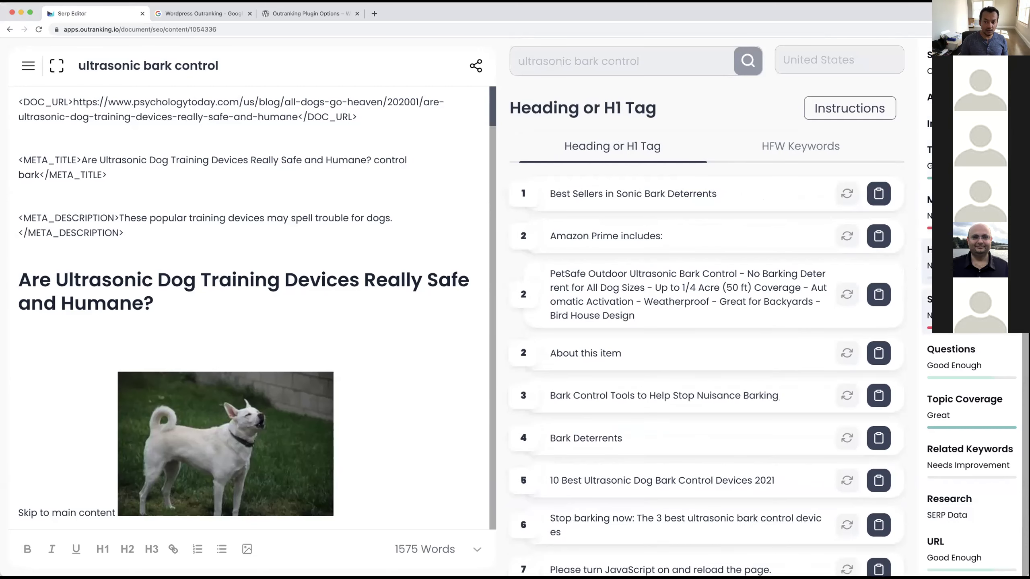
pyautogui.click(965, 365)
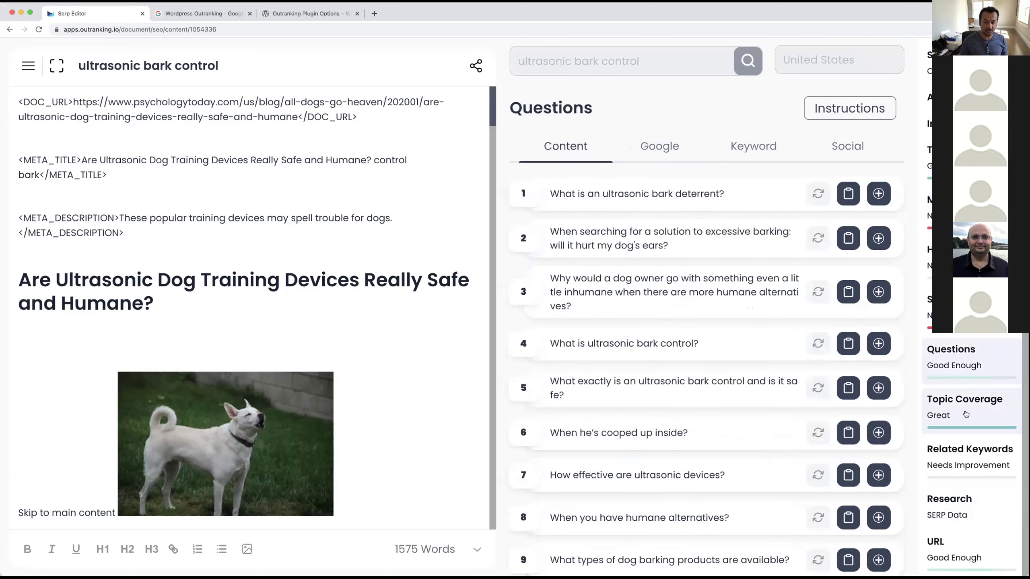
# - Filter the Topic Coverage keywords to two-word phrases and examine their use and density in the article
pyautogui.click(966, 414)
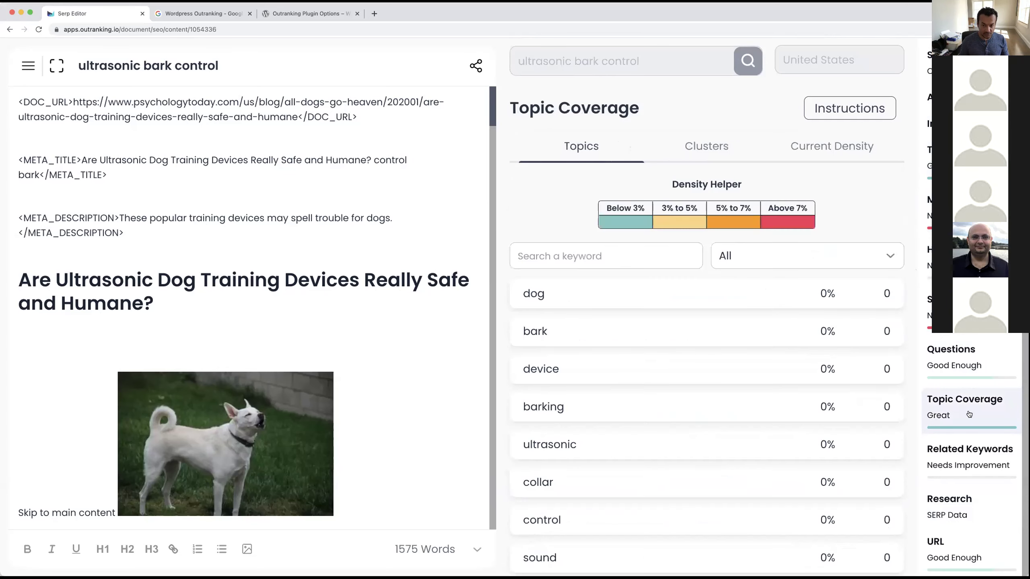
pyautogui.click(819, 256)
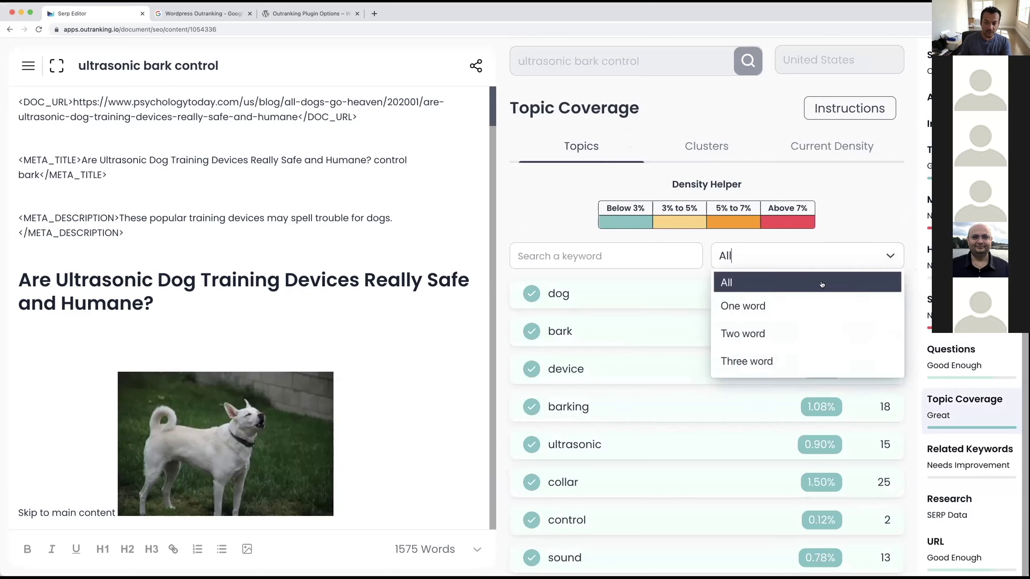
pyautogui.click(755, 332)
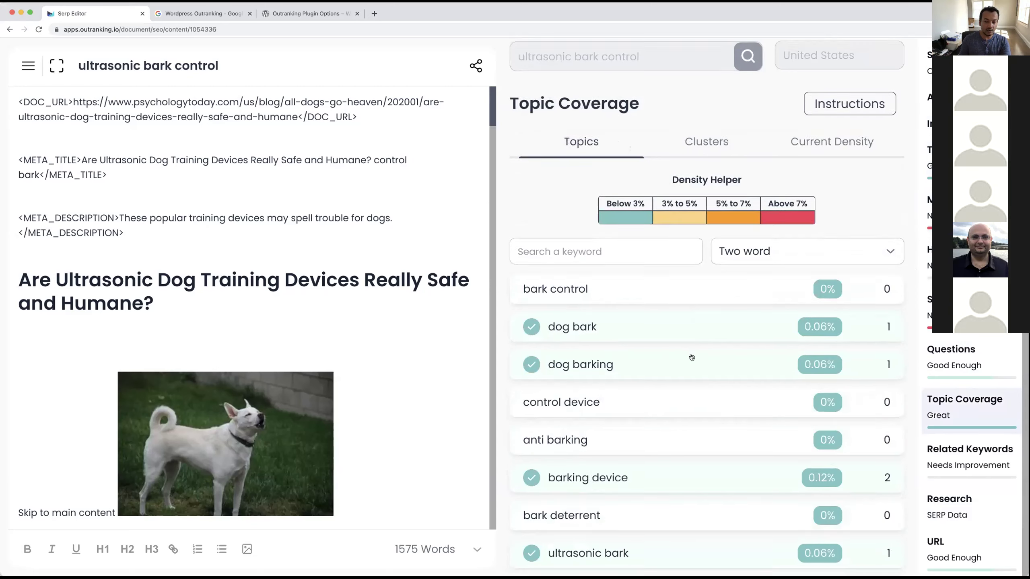
pyautogui.scroll(-10, 692, 352)
pyautogui.scroll(10, 692, 355)
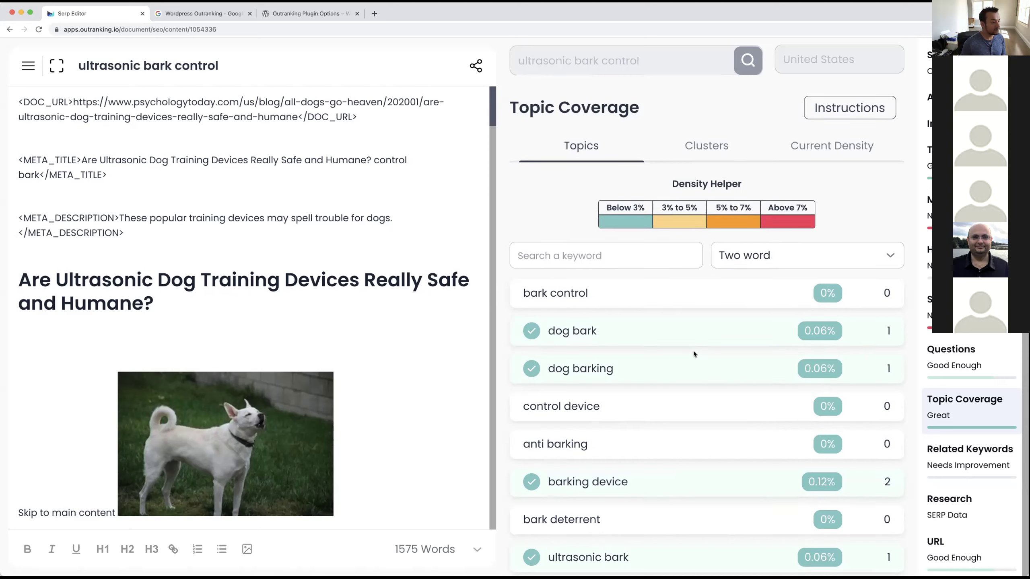
pyautogui.scroll(-3, 694, 354)
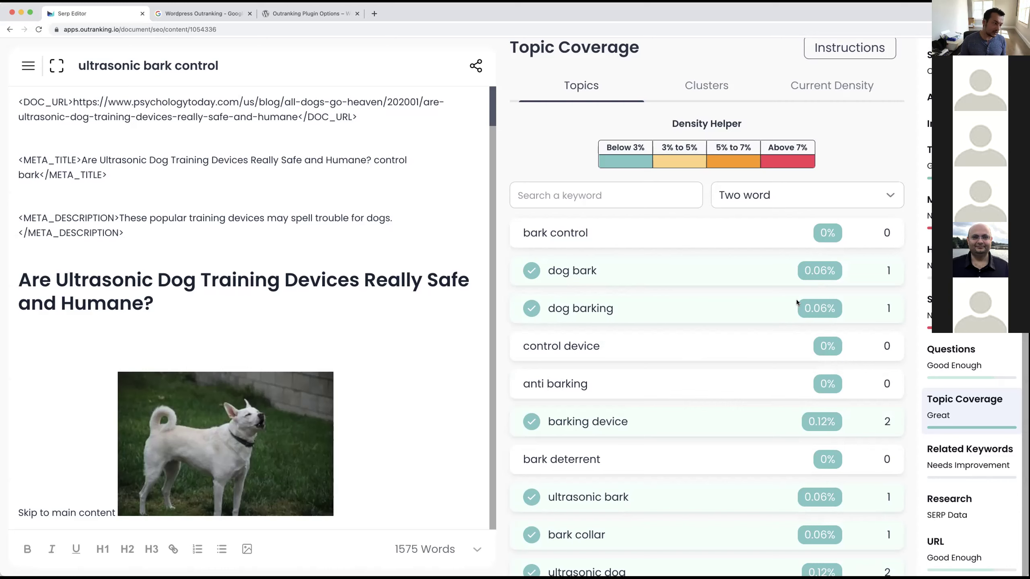
# - Revisit the step-by-step instructions, the AI Wizard's title ideas and the section outlines
pyautogui.click(933, 124)
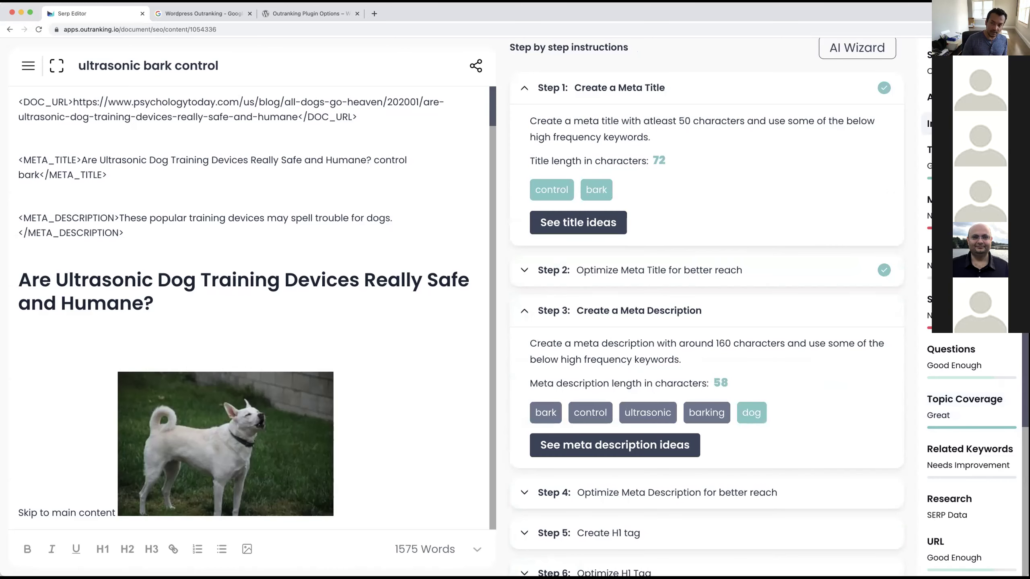
pyautogui.click(843, 49)
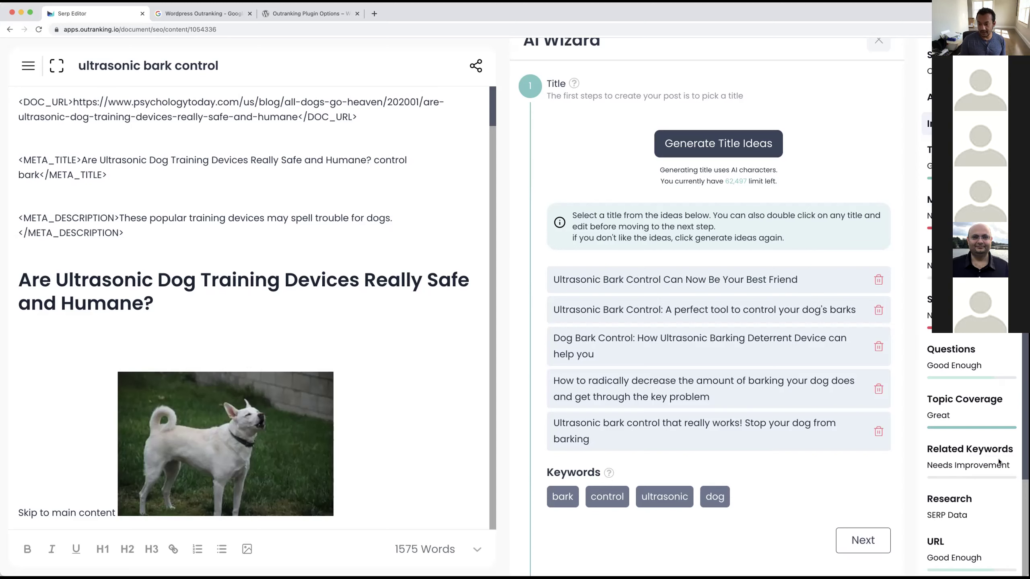
pyautogui.click(945, 307)
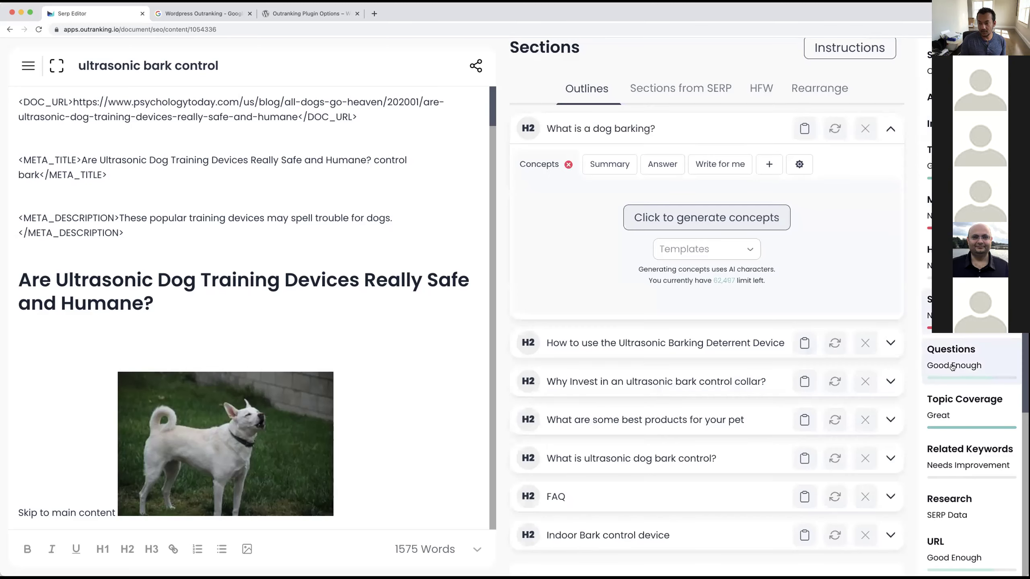
# - Review the two-word topics again, highlighting "bark control" and "dog bark", and bring up the article's current keyword density
pyautogui.click(958, 426)
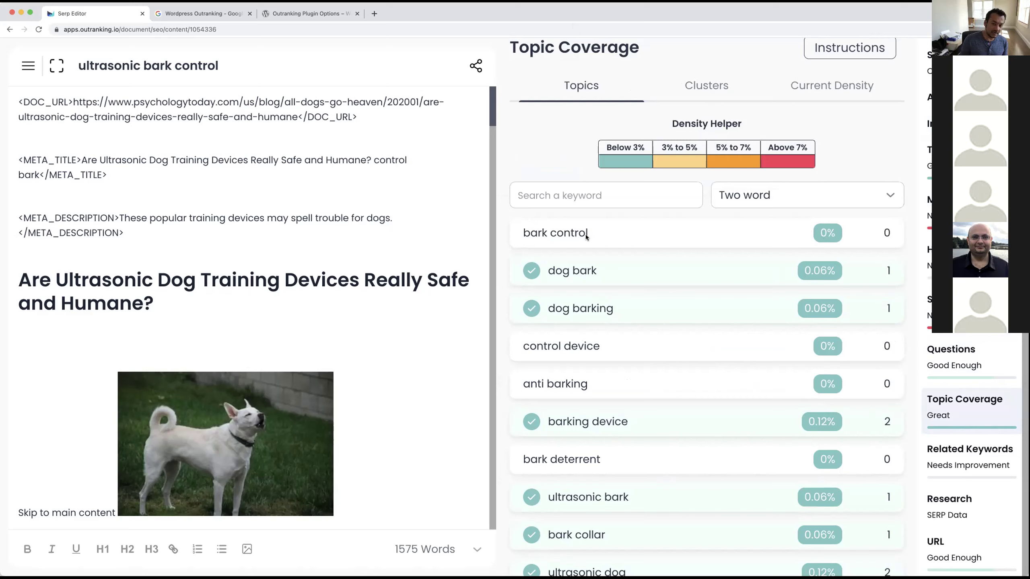
pyautogui.moveTo(591, 233); pyautogui.dragTo(512, 43)
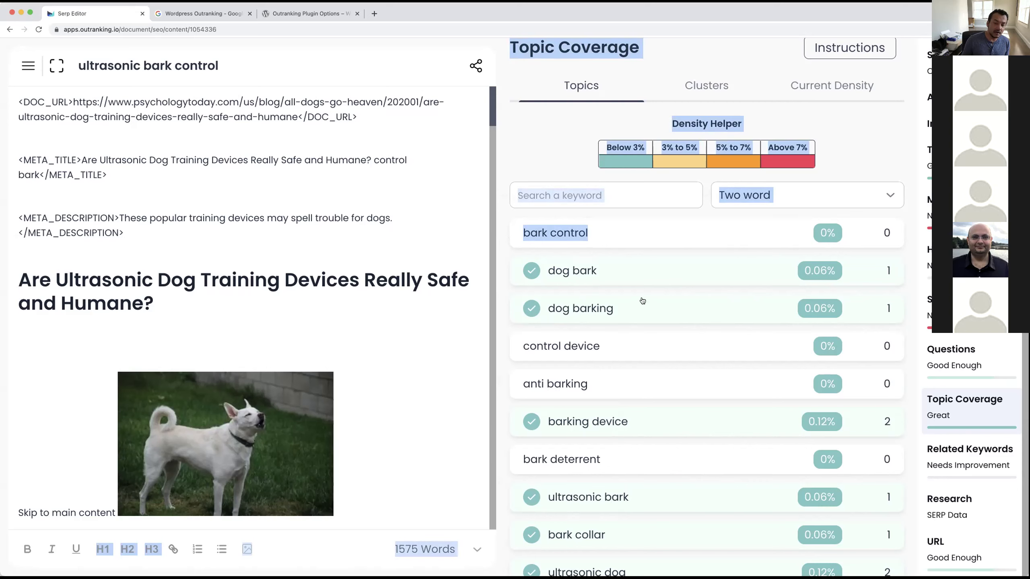
pyautogui.moveTo(602, 271); pyautogui.dragTo(416, 269)
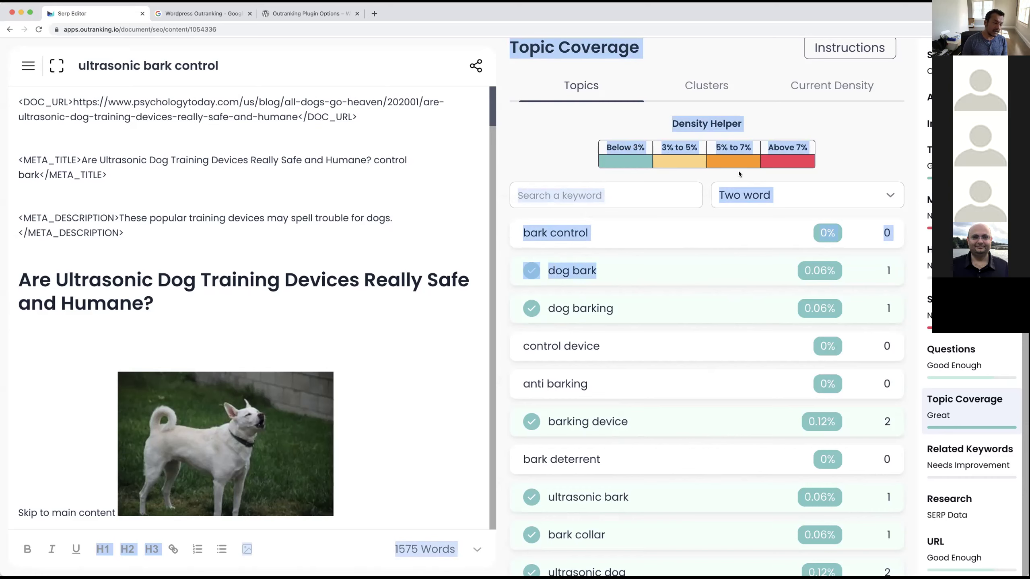
pyautogui.scroll(-2, 728, 385)
pyautogui.scroll(3, 727, 385)
pyautogui.scroll(-2, 726, 385)
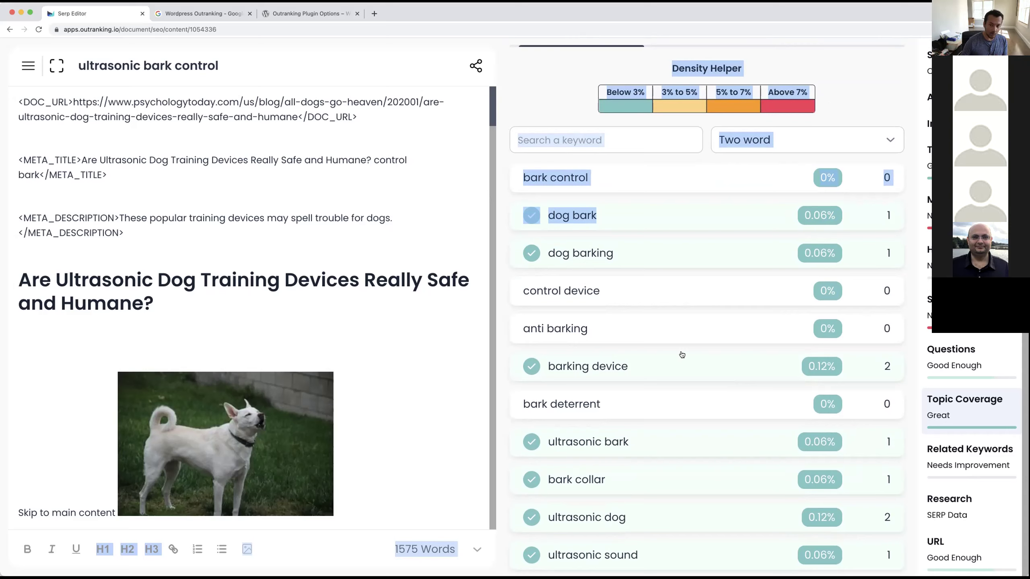
pyautogui.scroll(3, 700, 302)
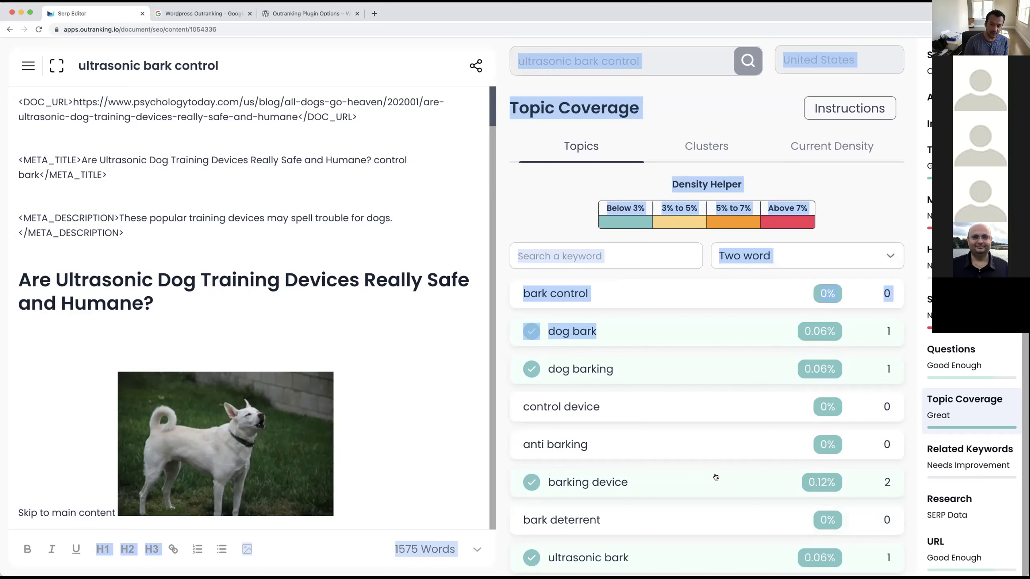
pyautogui.click(813, 152)
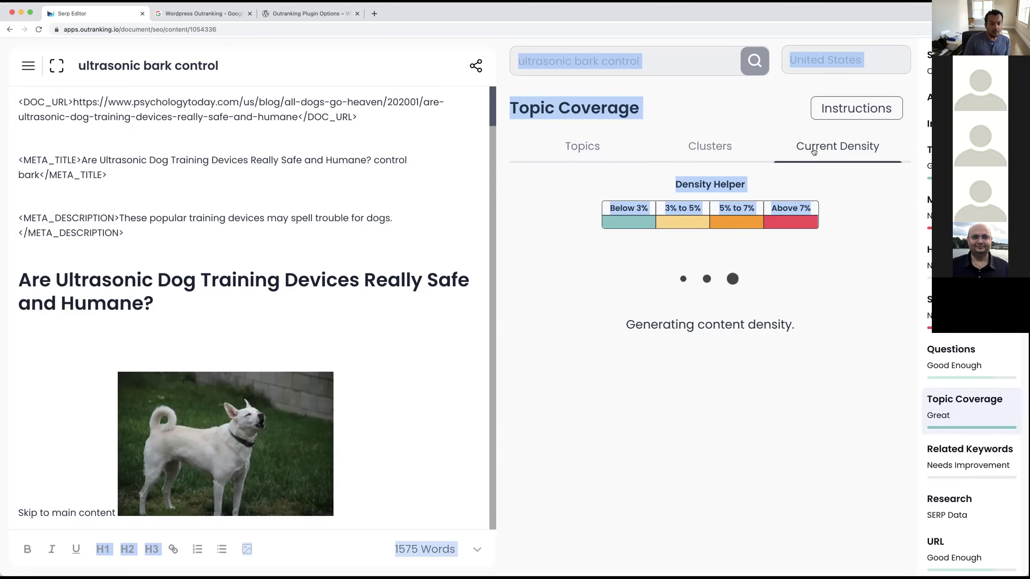